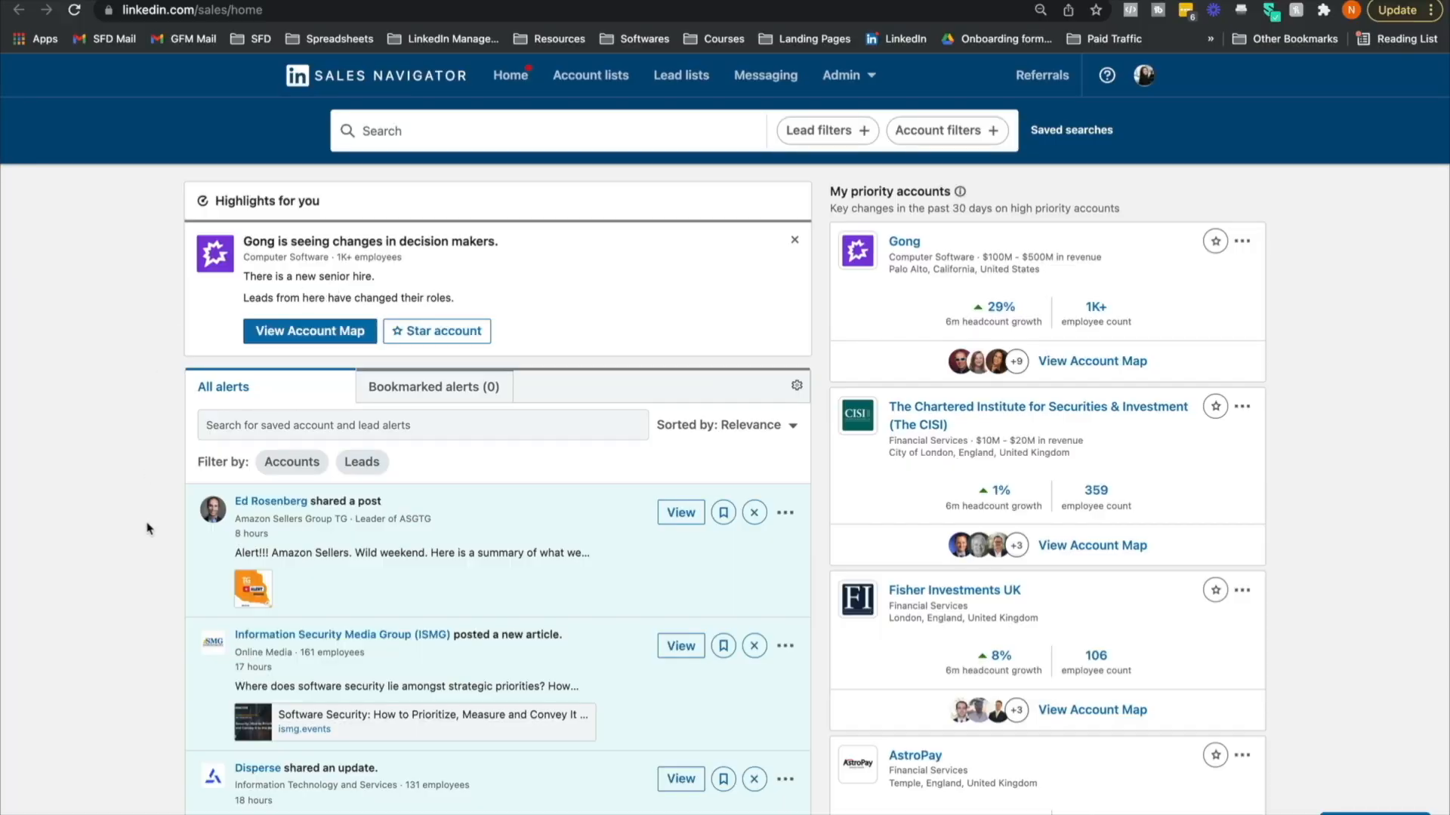
# Review the home page alerts, check the bookmarked alerts, and return to all alerts.
pyautogui.scroll(-4, 146, 524)
pyautogui.scroll(2, 146, 524)
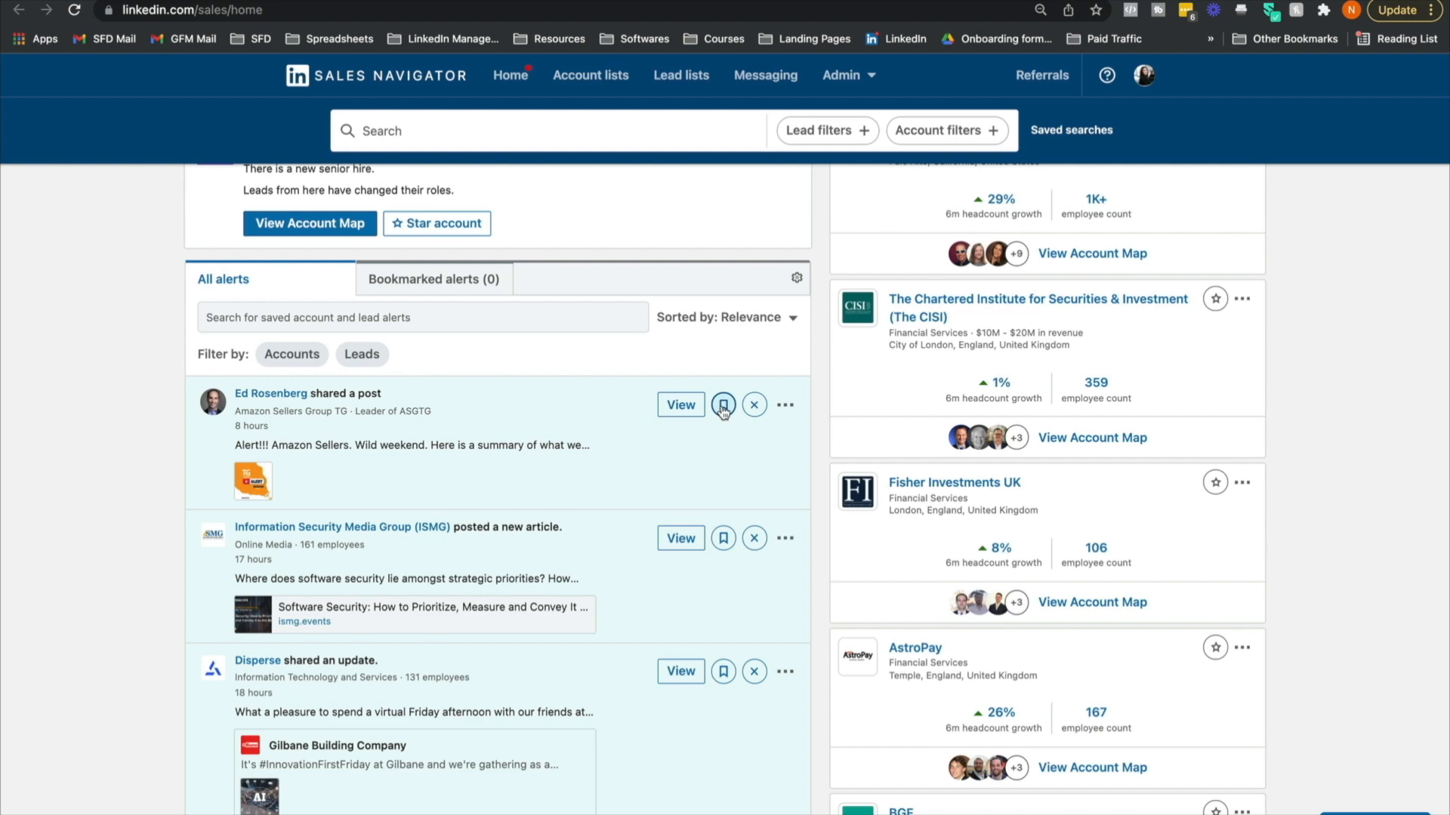
pyautogui.click(456, 283)
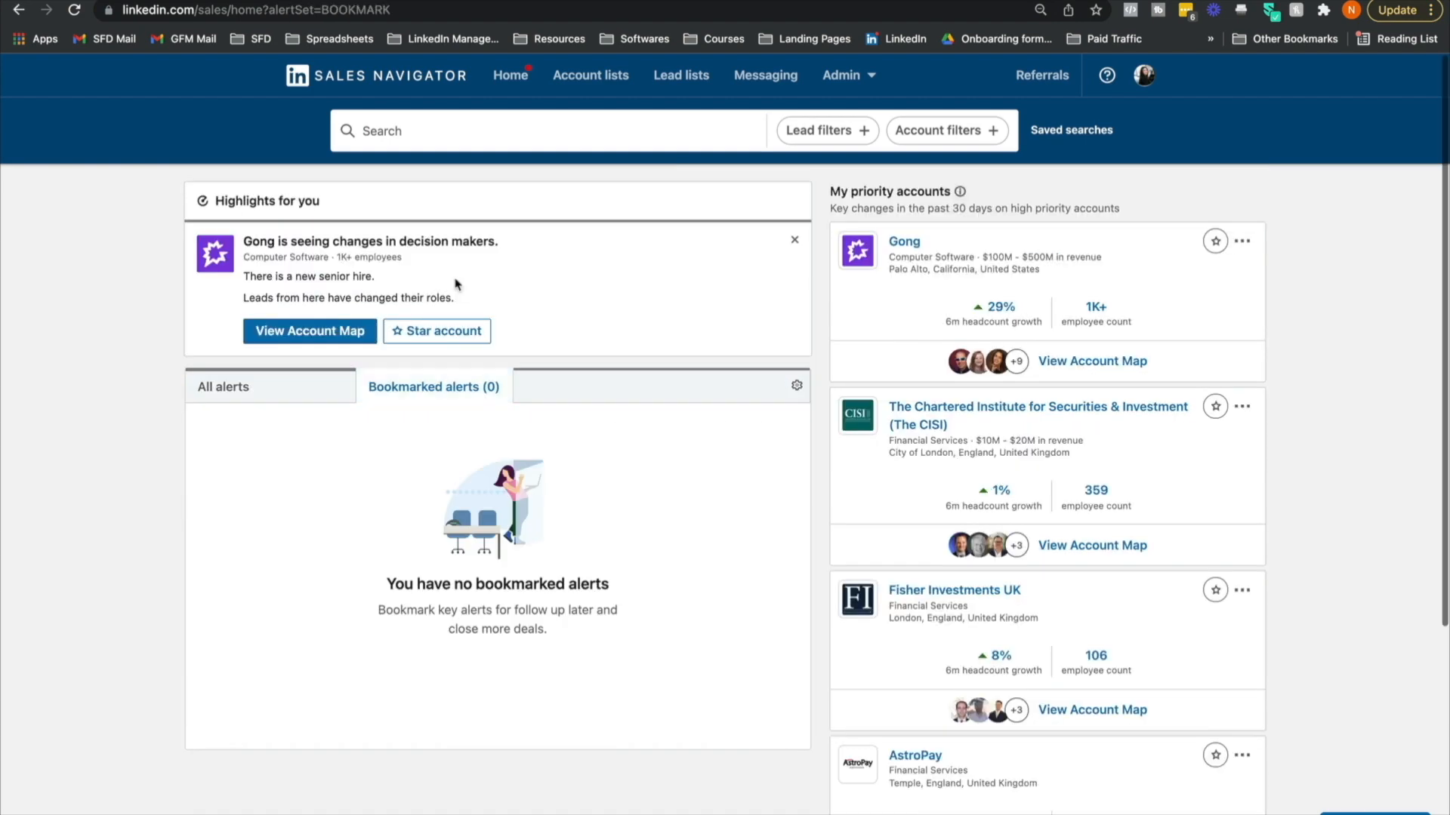
pyautogui.click(295, 388)
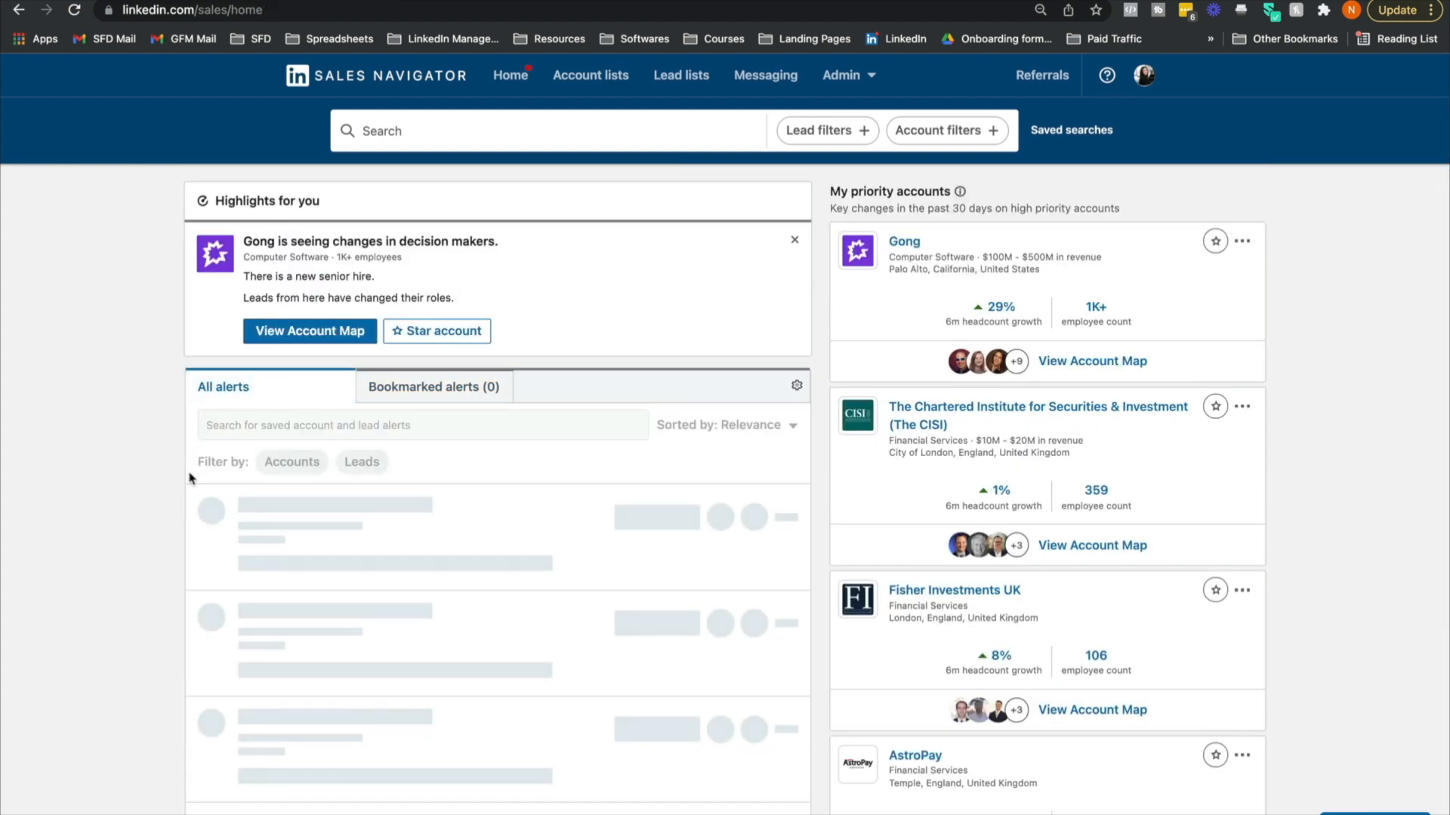
# Filter the alerts on the home page to show only those about leads.
pyautogui.scroll(-3, 191, 479)
pyautogui.scroll(1, 190, 479)
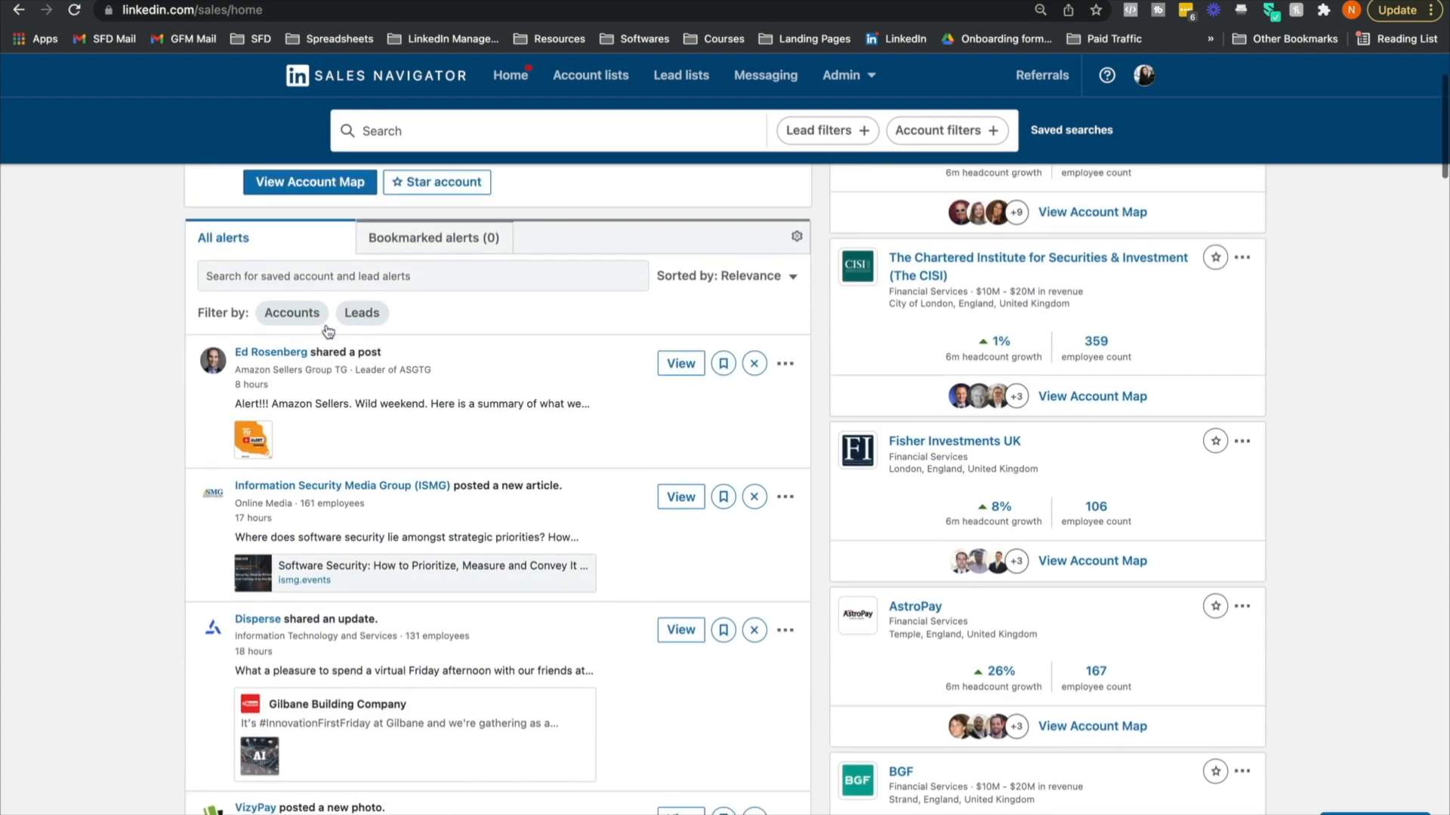
pyautogui.click(372, 312)
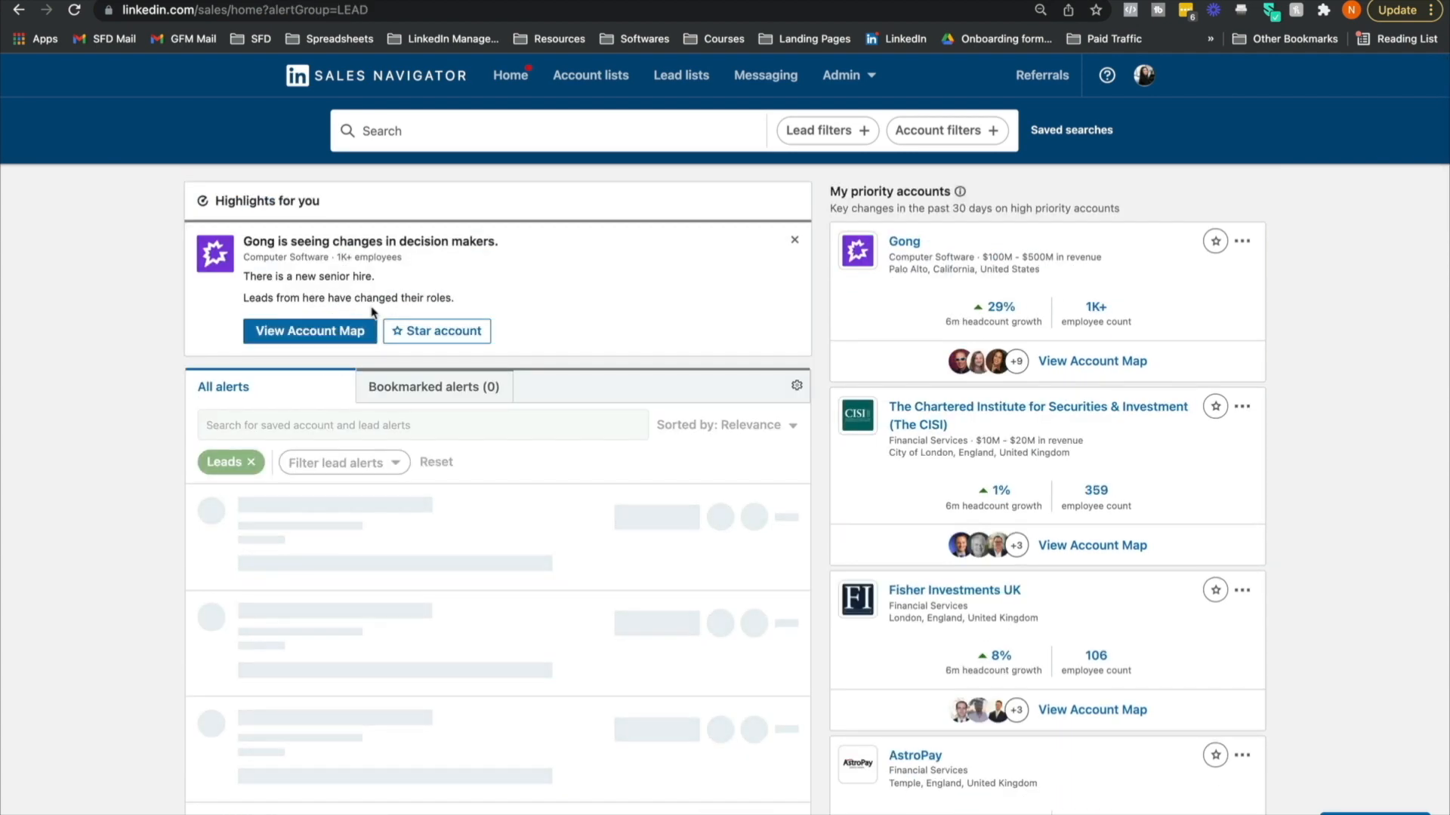
pyautogui.scroll(-3, 148, 453)
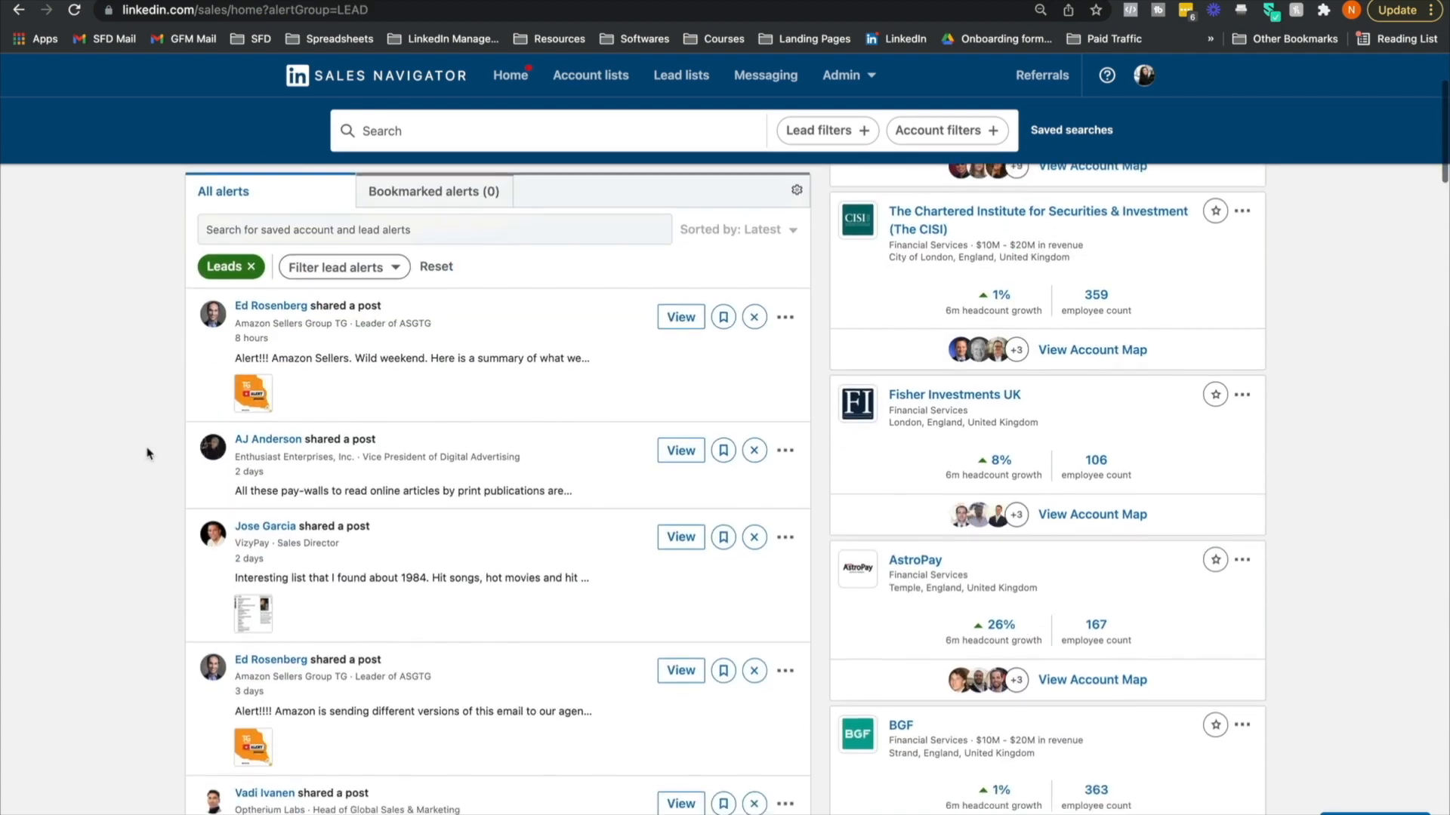
# Bookmark the posts shared by the VizyPay sales director and the Cadillac CMO, and open the bookmarked alerts.
pyautogui.scroll(-3, 407, 467)
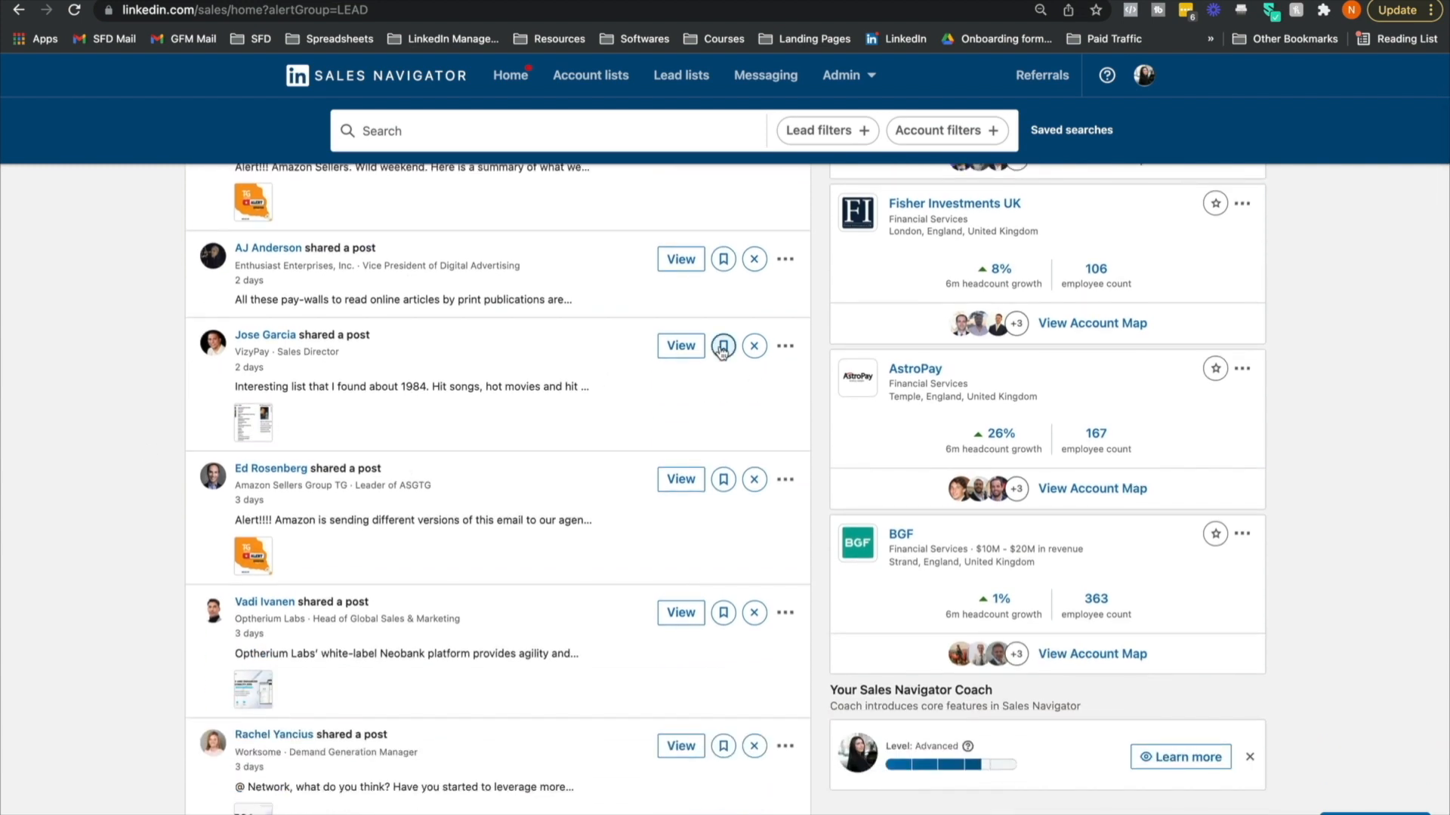
pyautogui.scroll(-5, 609, 591)
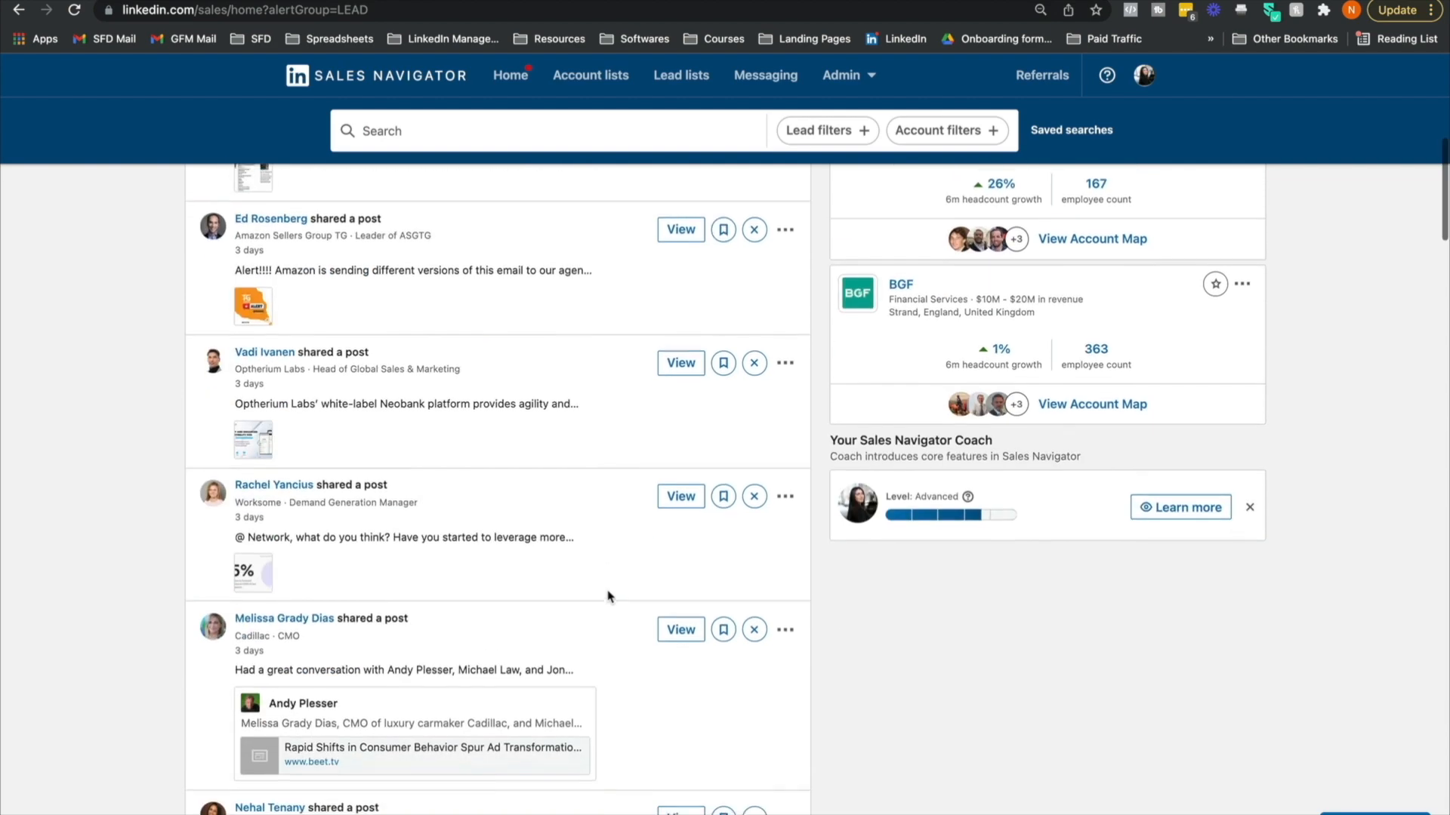
pyautogui.click(723, 406)
pyautogui.scroll(10, 437, 460)
pyautogui.click(445, 379)
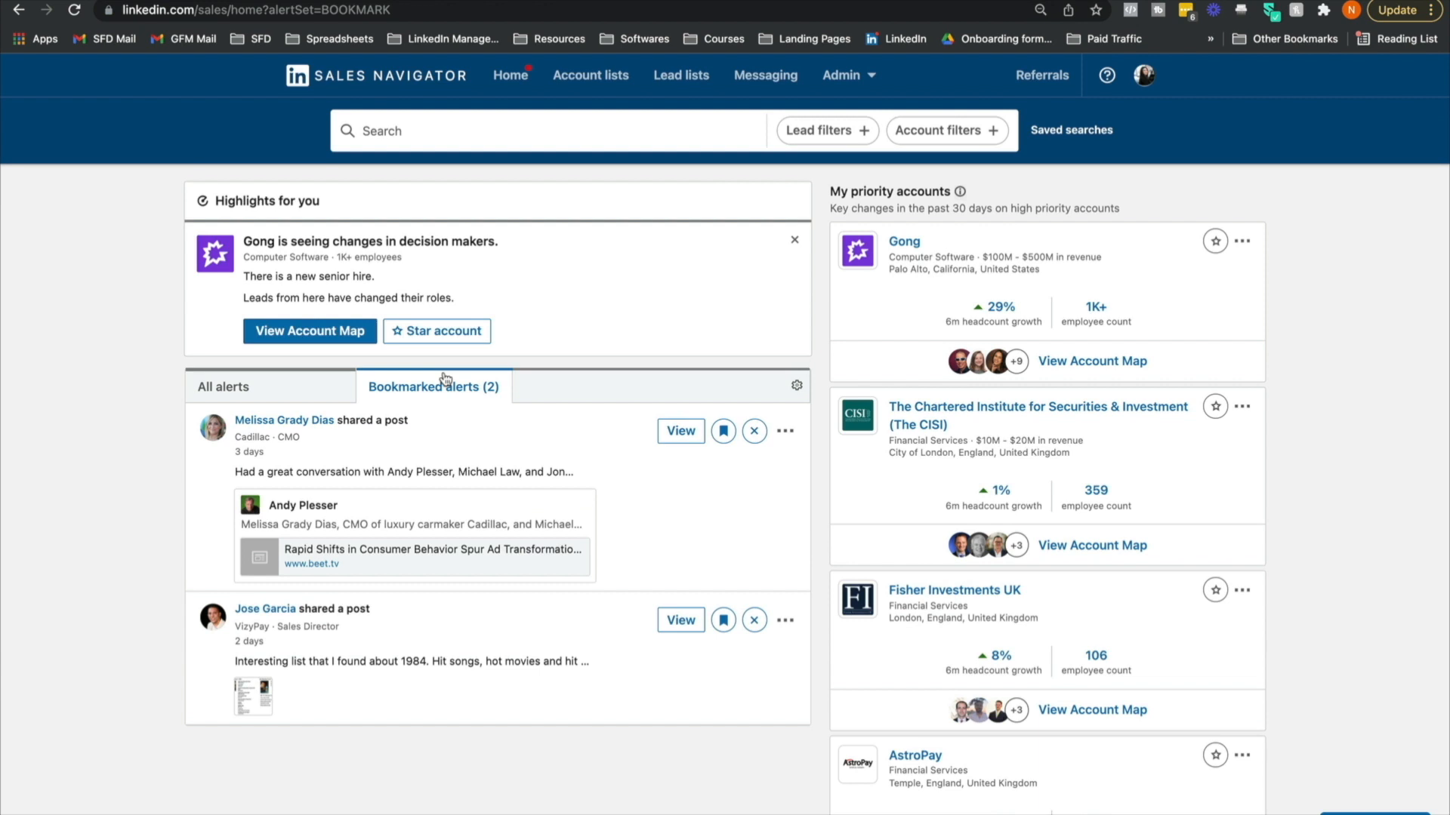
# Remove the Cadillac CMO's and the VizyPay sales director's alerts from the bookmarks.
pyautogui.click(723, 431)
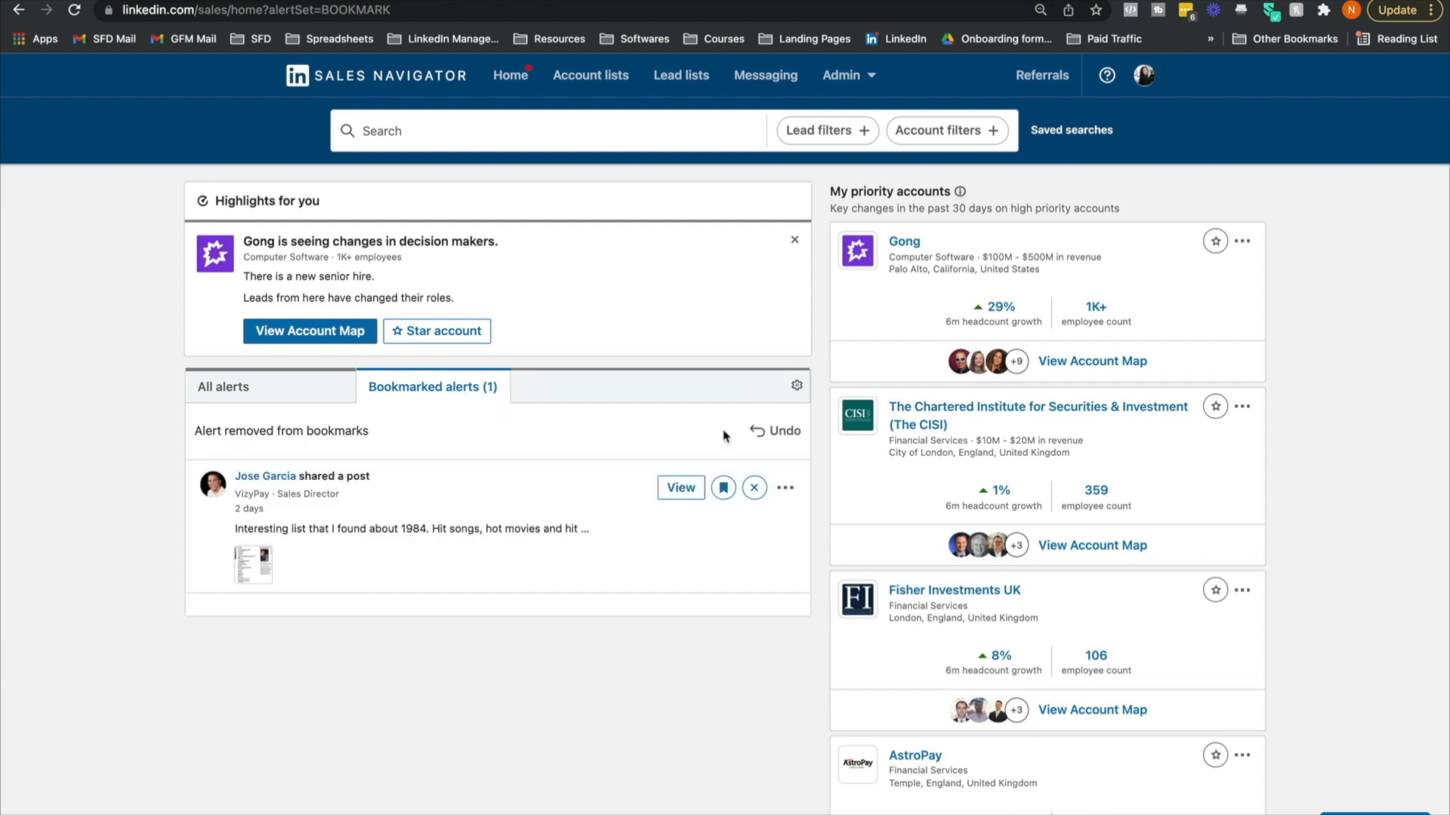
pyautogui.click(723, 489)
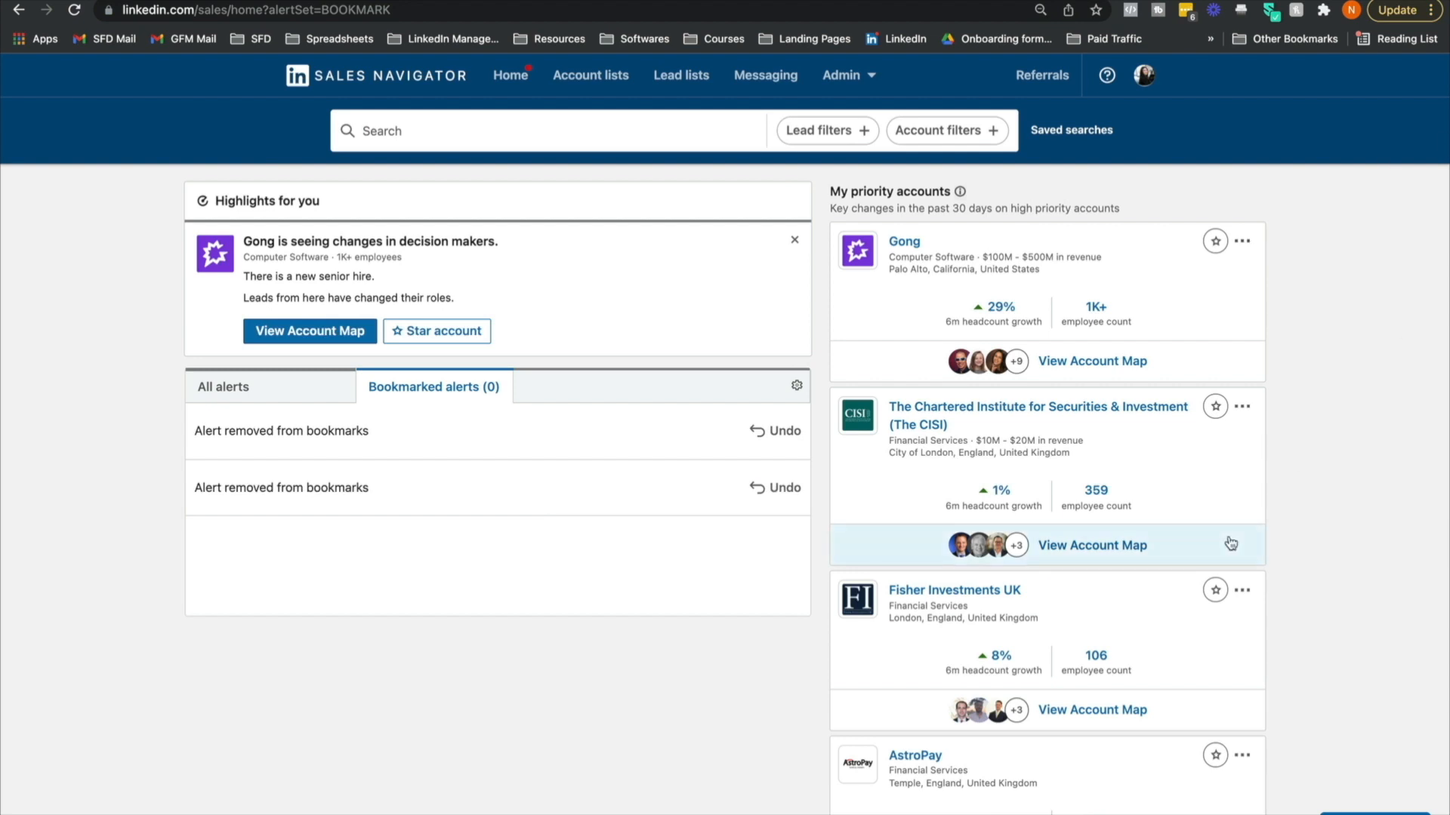
# Look through the priority accounts with their headcount growth and employee counts.
pyautogui.scroll(-2, 1229, 543)
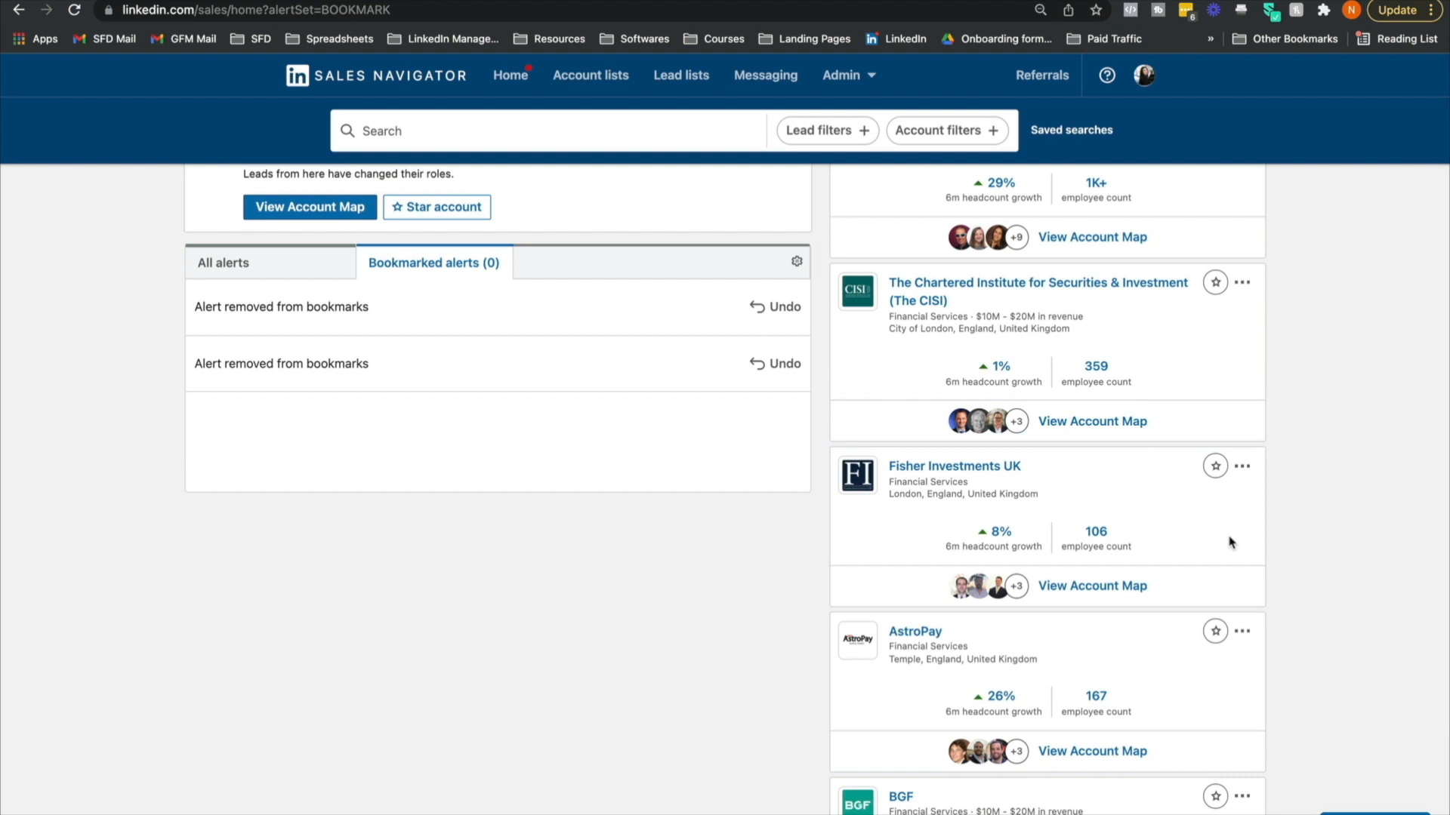
pyautogui.scroll(-3, 1229, 543)
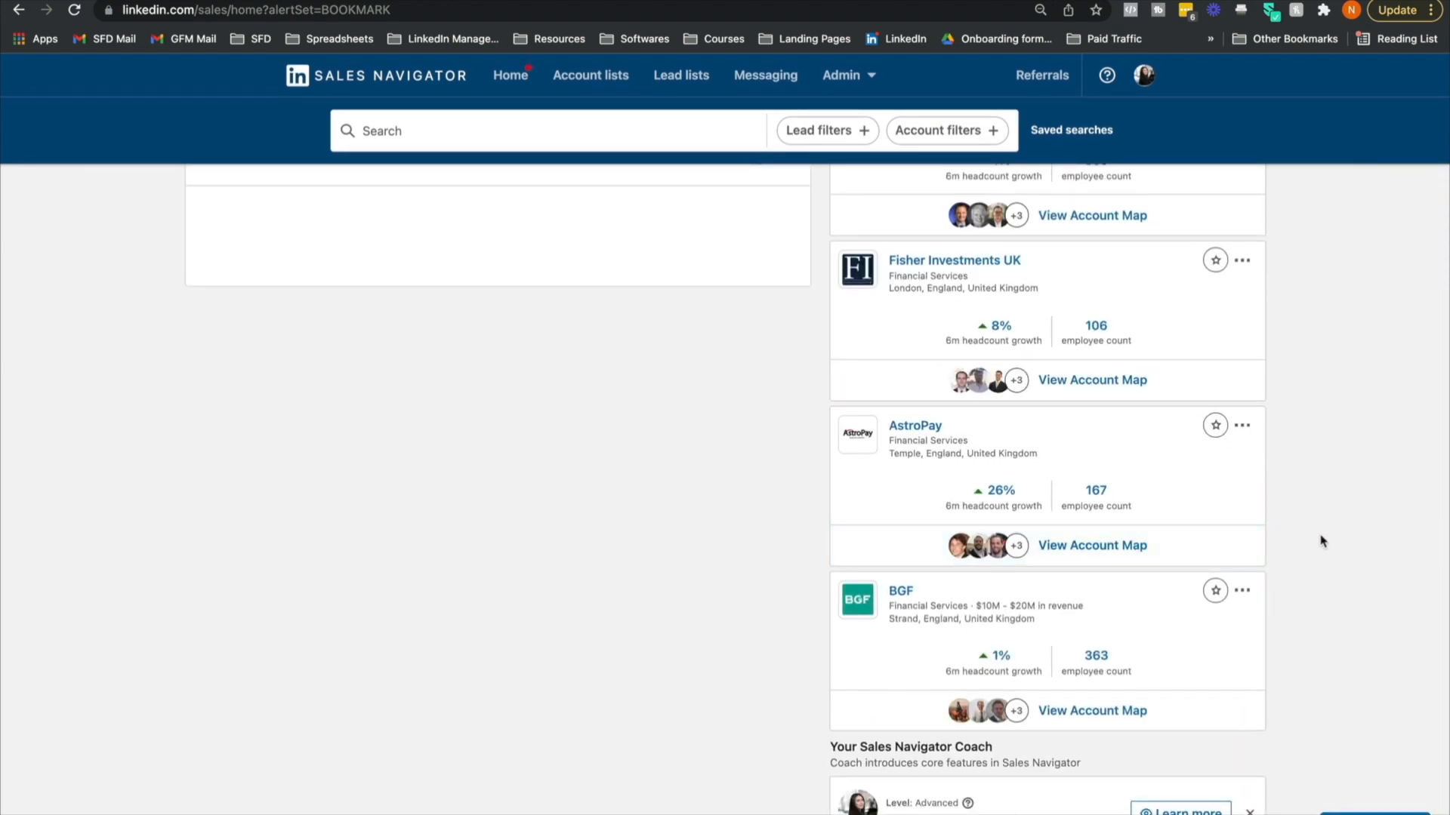
pyautogui.scroll(5, 1284, 702)
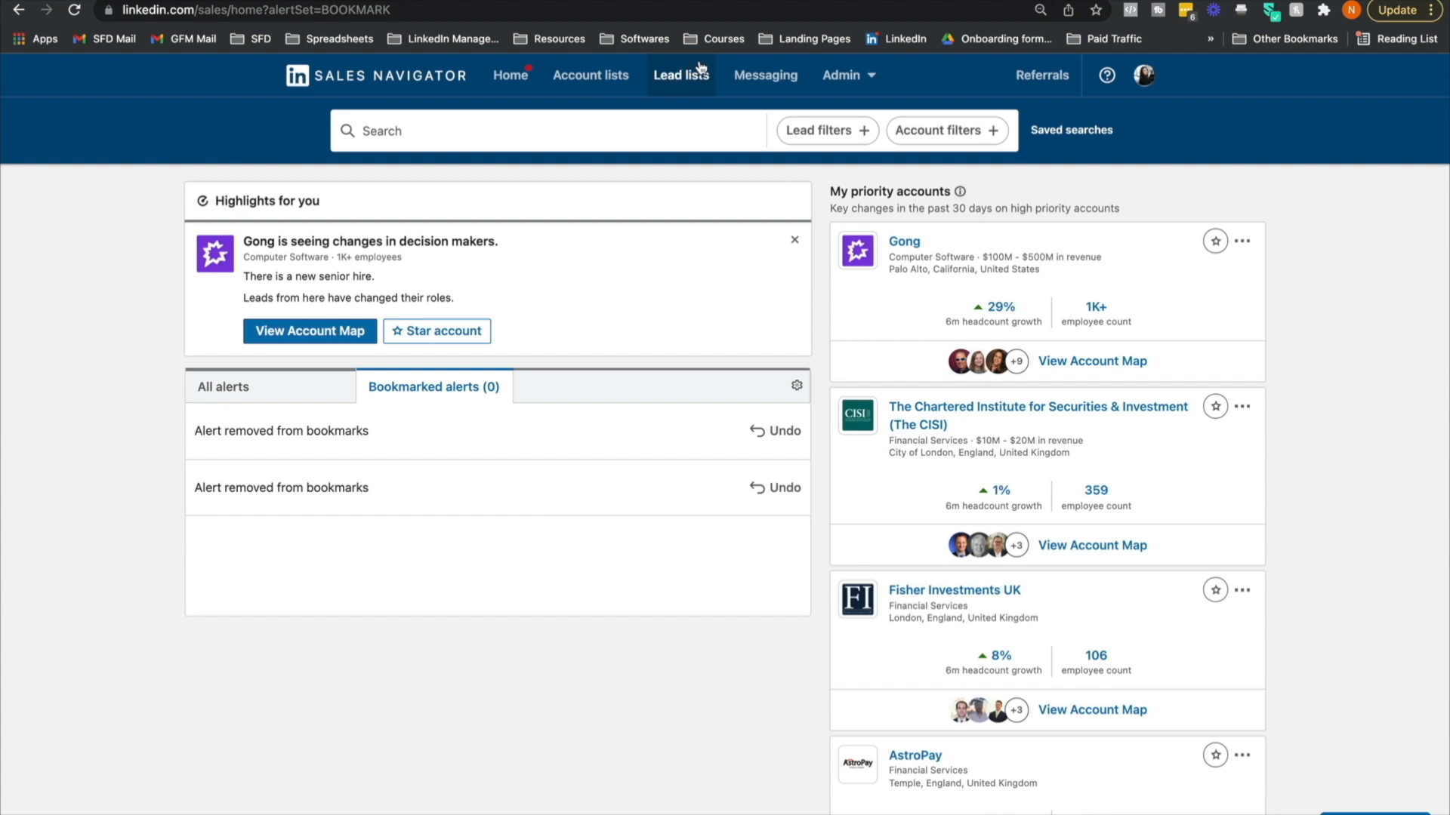
# Check the Admin options and the Referrals page, including the help resources offered there.
pyautogui.click(873, 79)
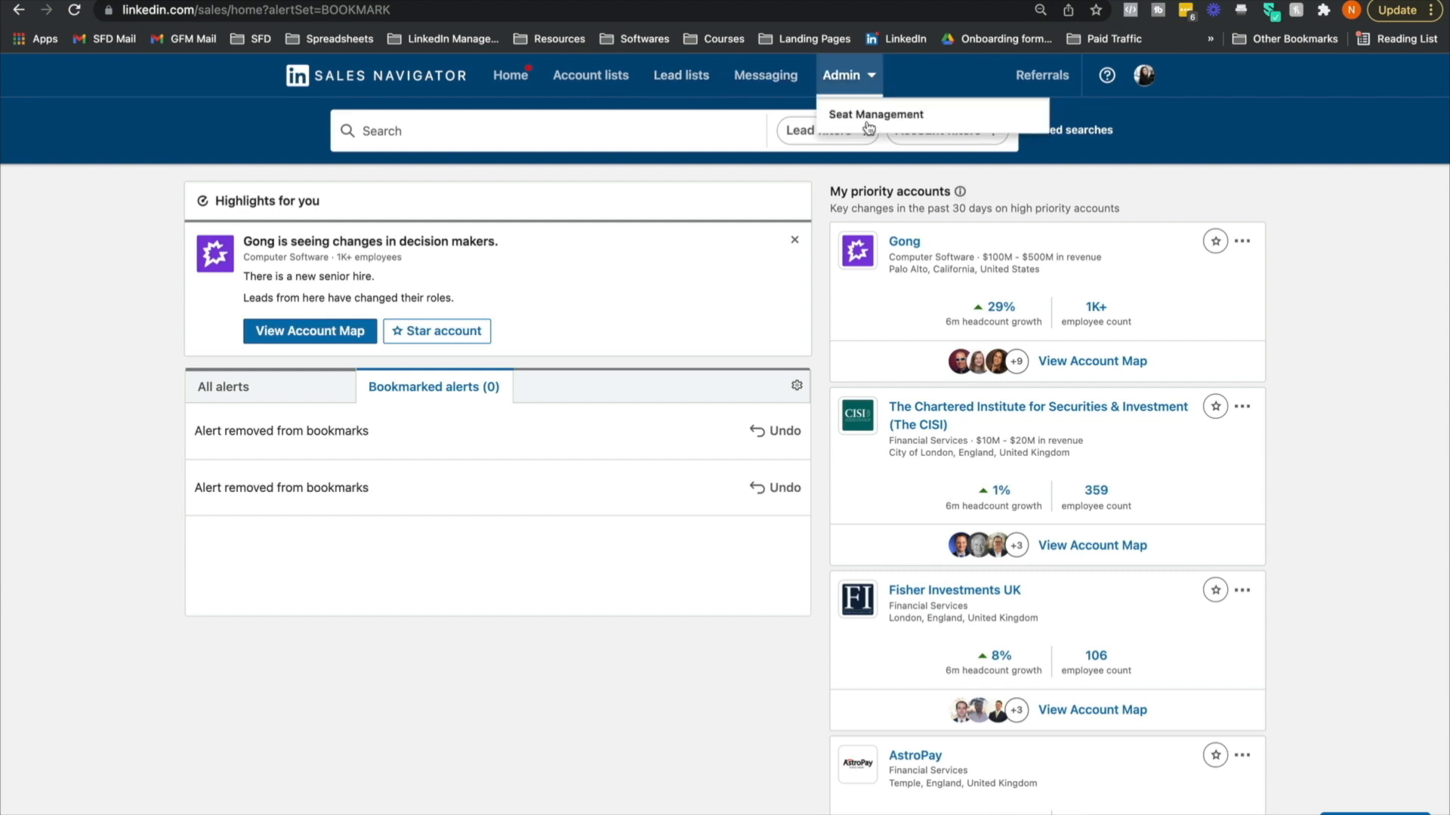
pyautogui.click(1060, 79)
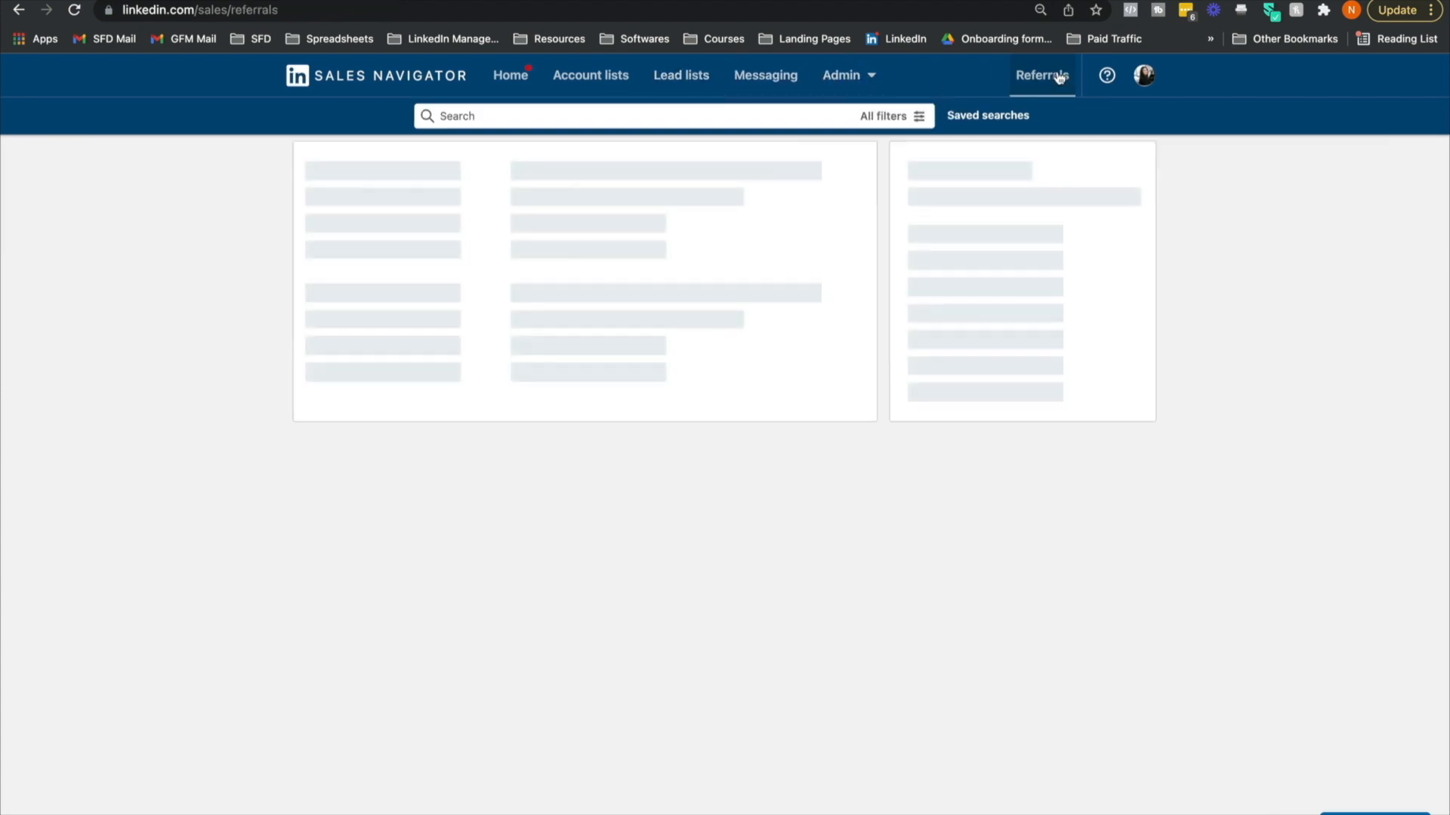
pyautogui.click(1101, 77)
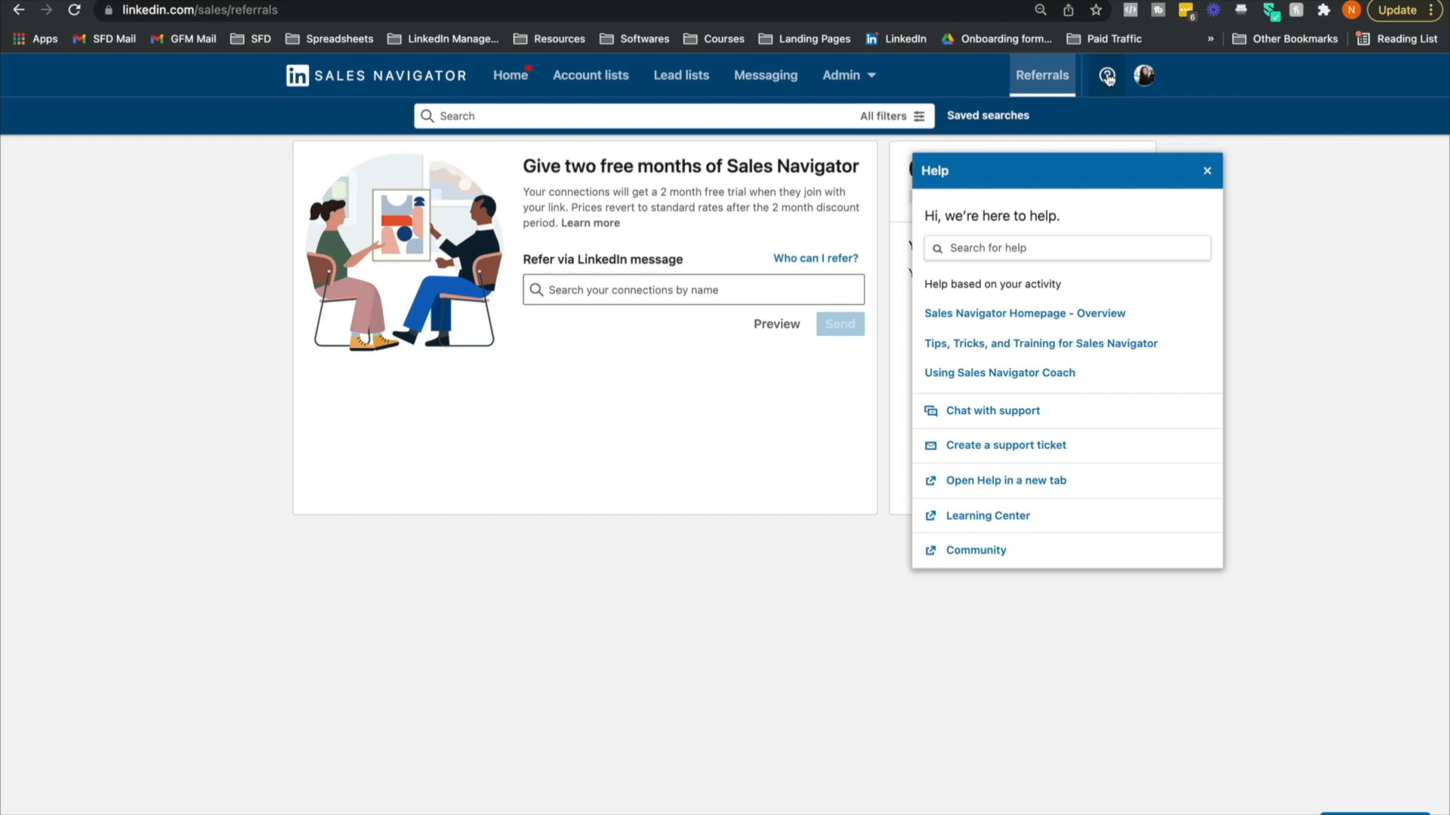
pyautogui.click(1207, 173)
# Open the Social Selling Index and review the score's four components and the team, industry and network comparisons.
pyautogui.moveTo(1141, 74)
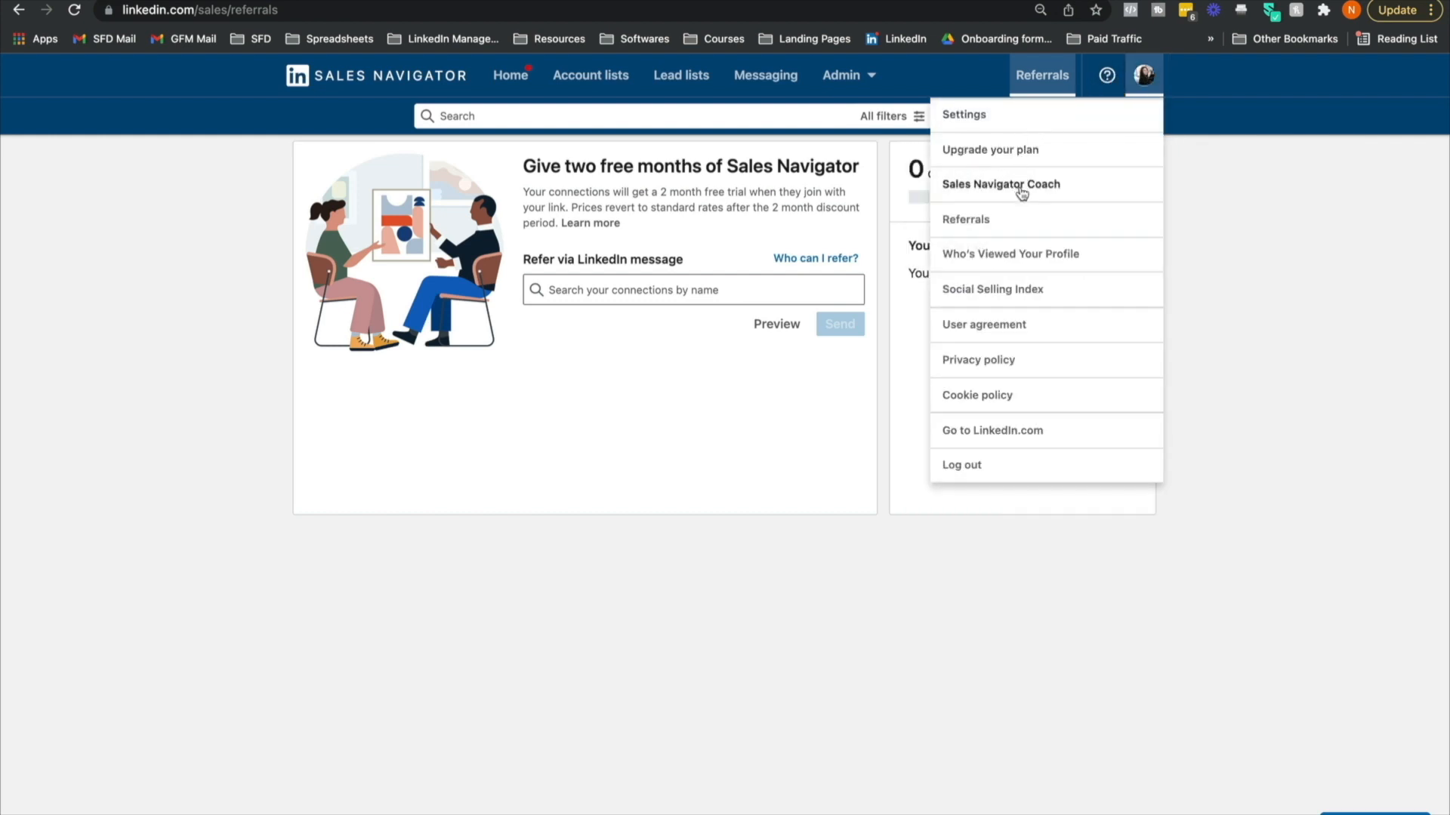
pyautogui.rightClick(1021, 296)
pyautogui.click(1045, 297)
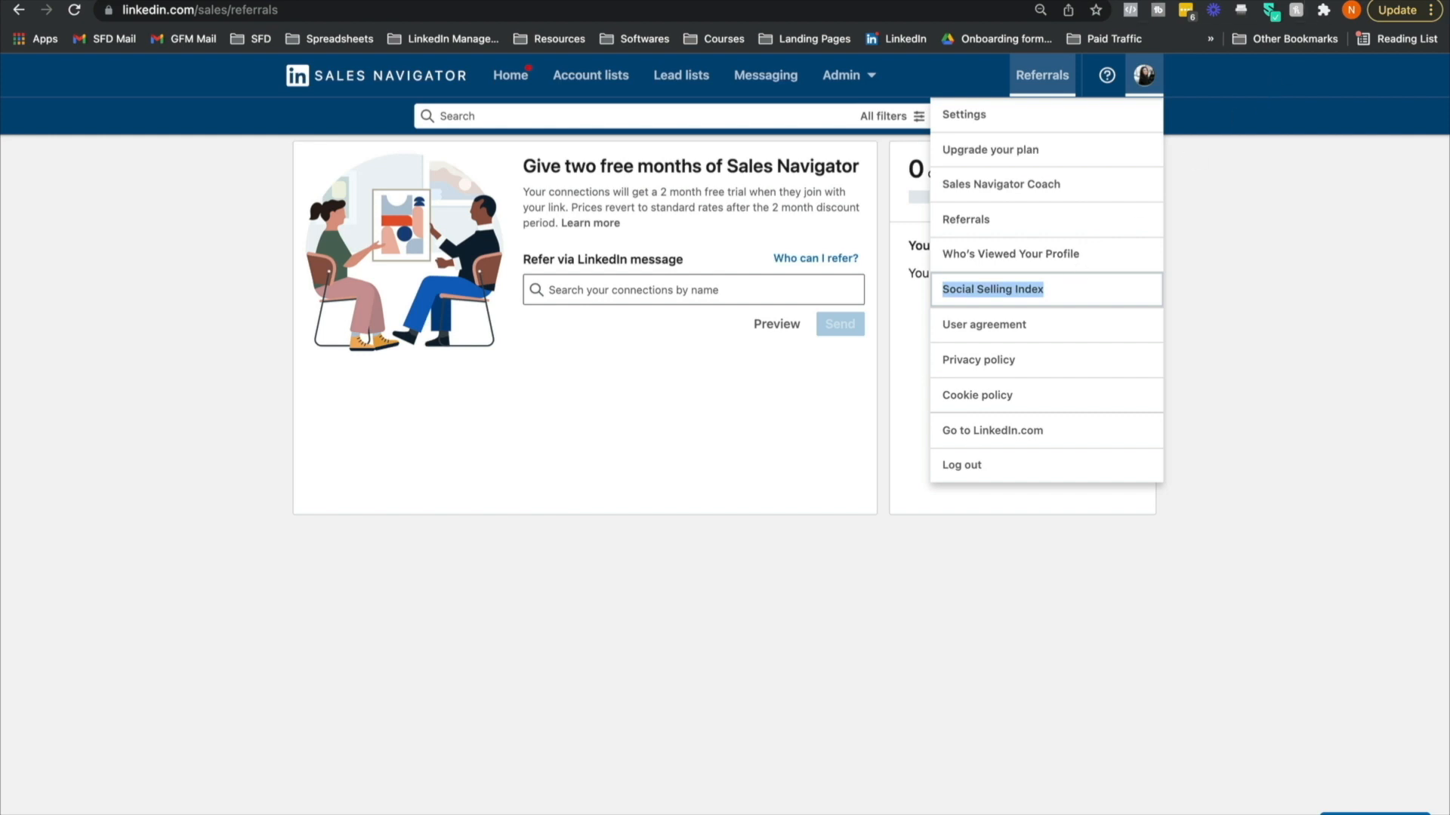
pyautogui.click(992, 289)
pyautogui.scroll(-1, 161, 251)
pyautogui.scroll(-1, 161, 251)
pyautogui.scroll(2, 161, 252)
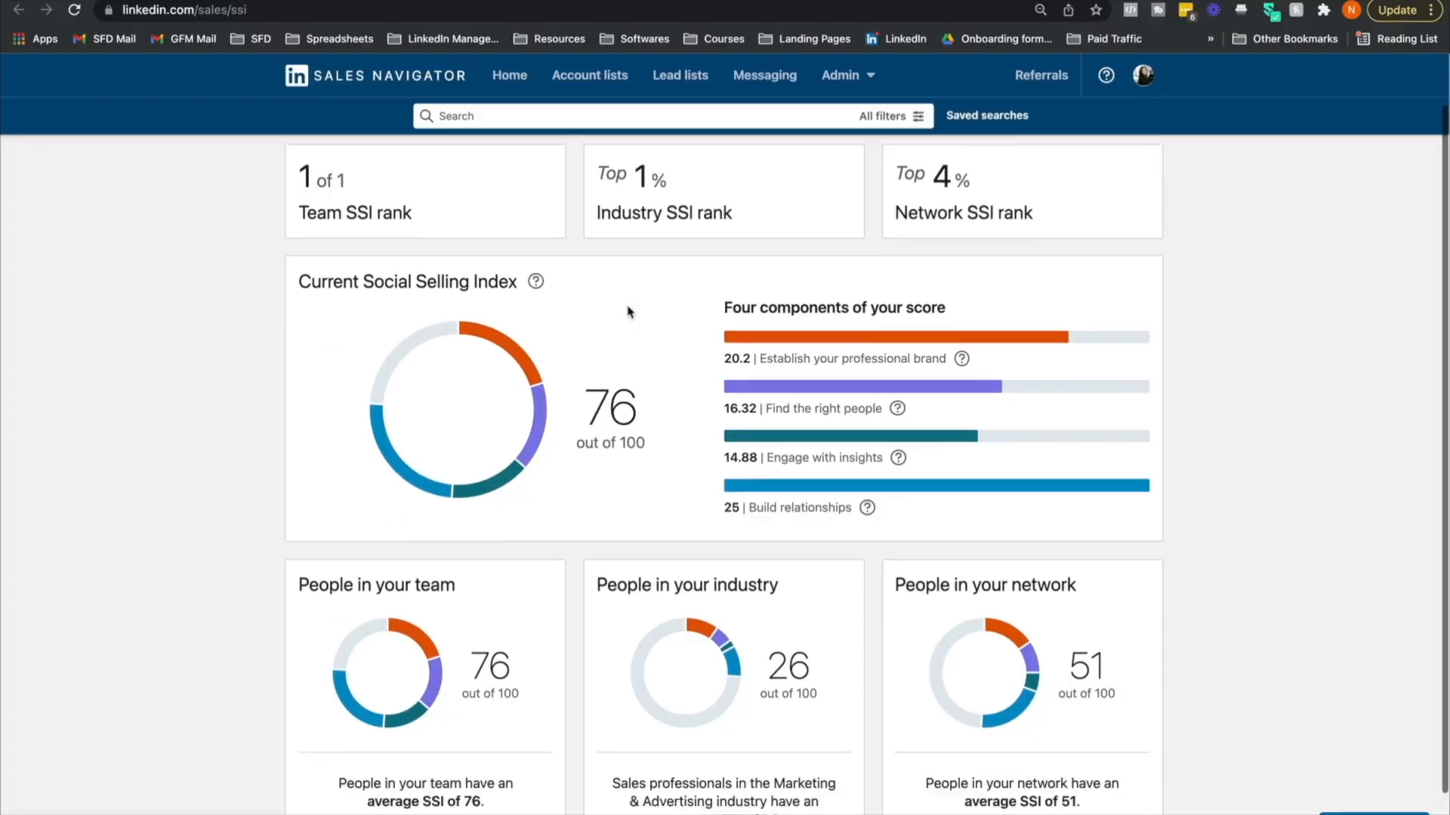
pyautogui.scroll(-2, 79, 408)
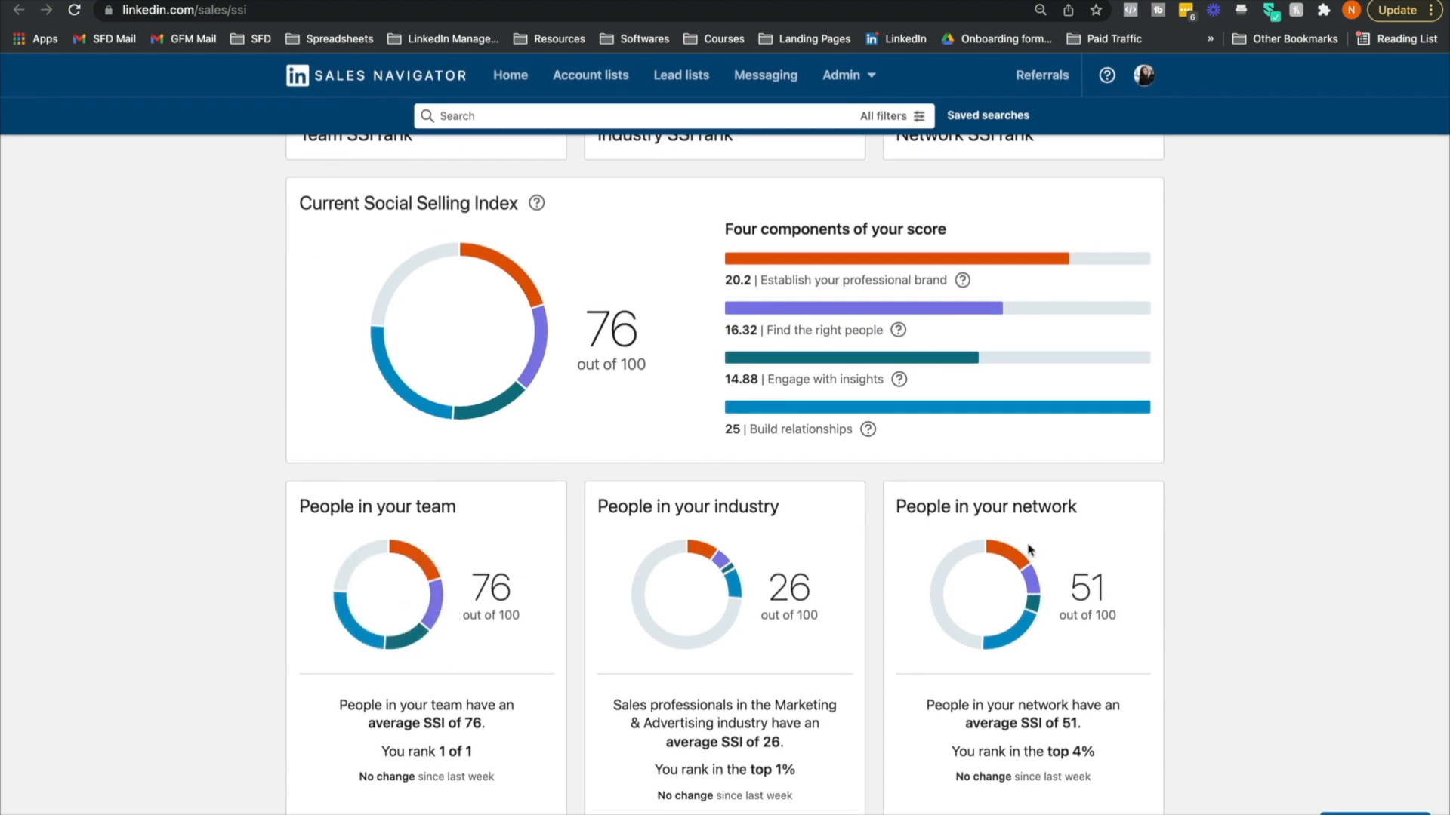
pyautogui.scroll(2, 1028, 550)
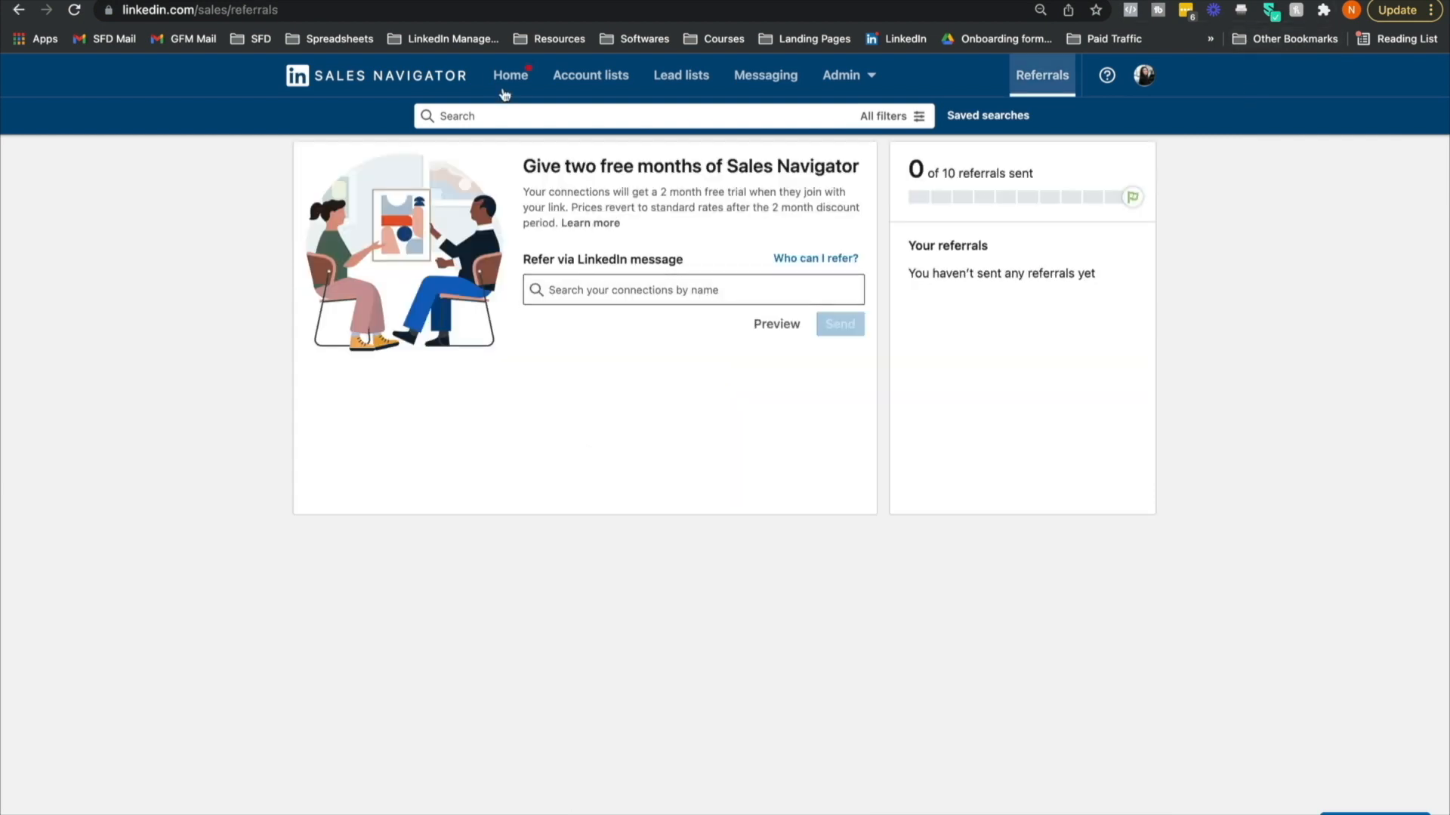
# Open the lead filters from the home page and compare them with the account filters.
pyautogui.click(501, 76)
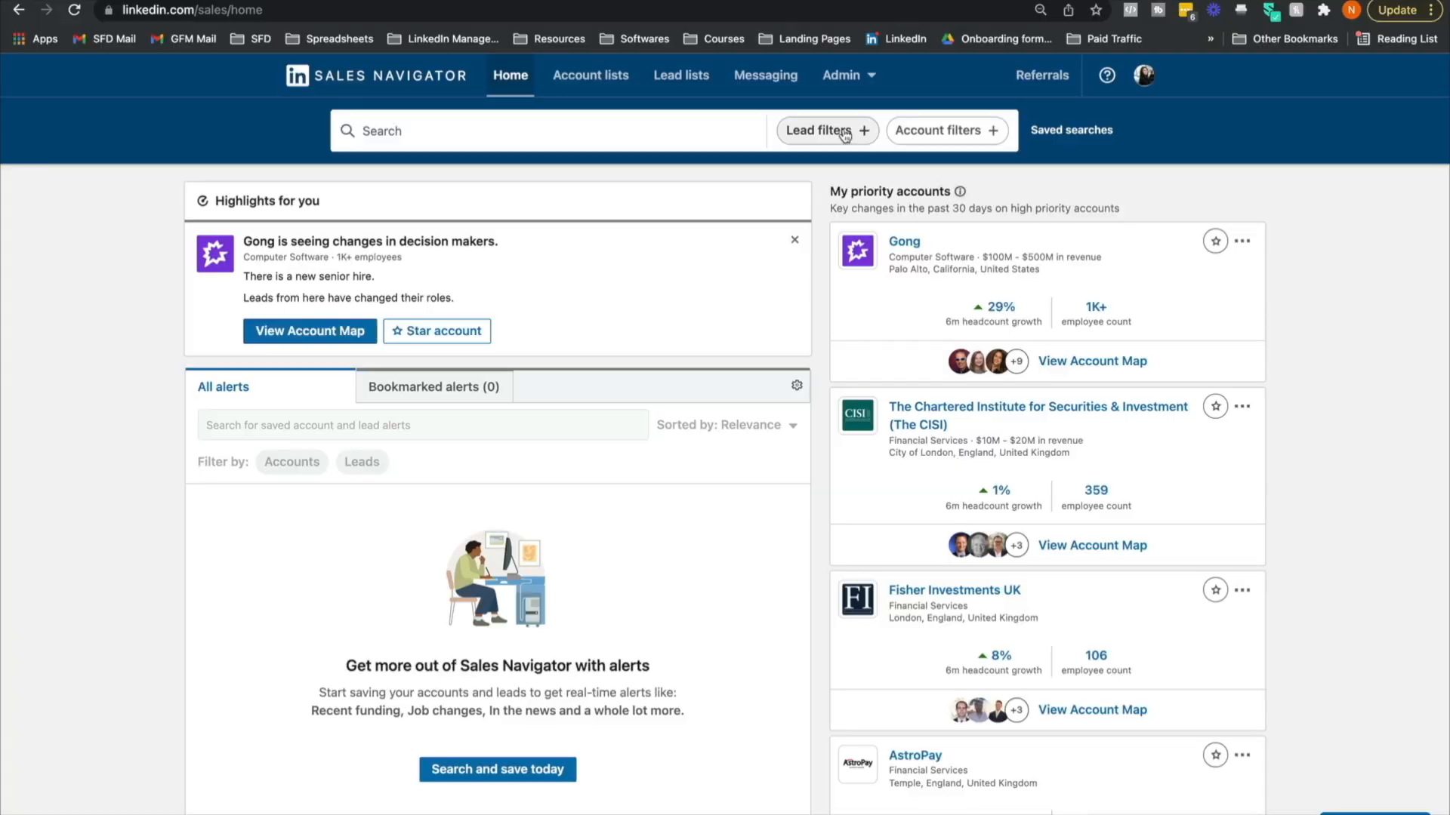
pyautogui.click(844, 136)
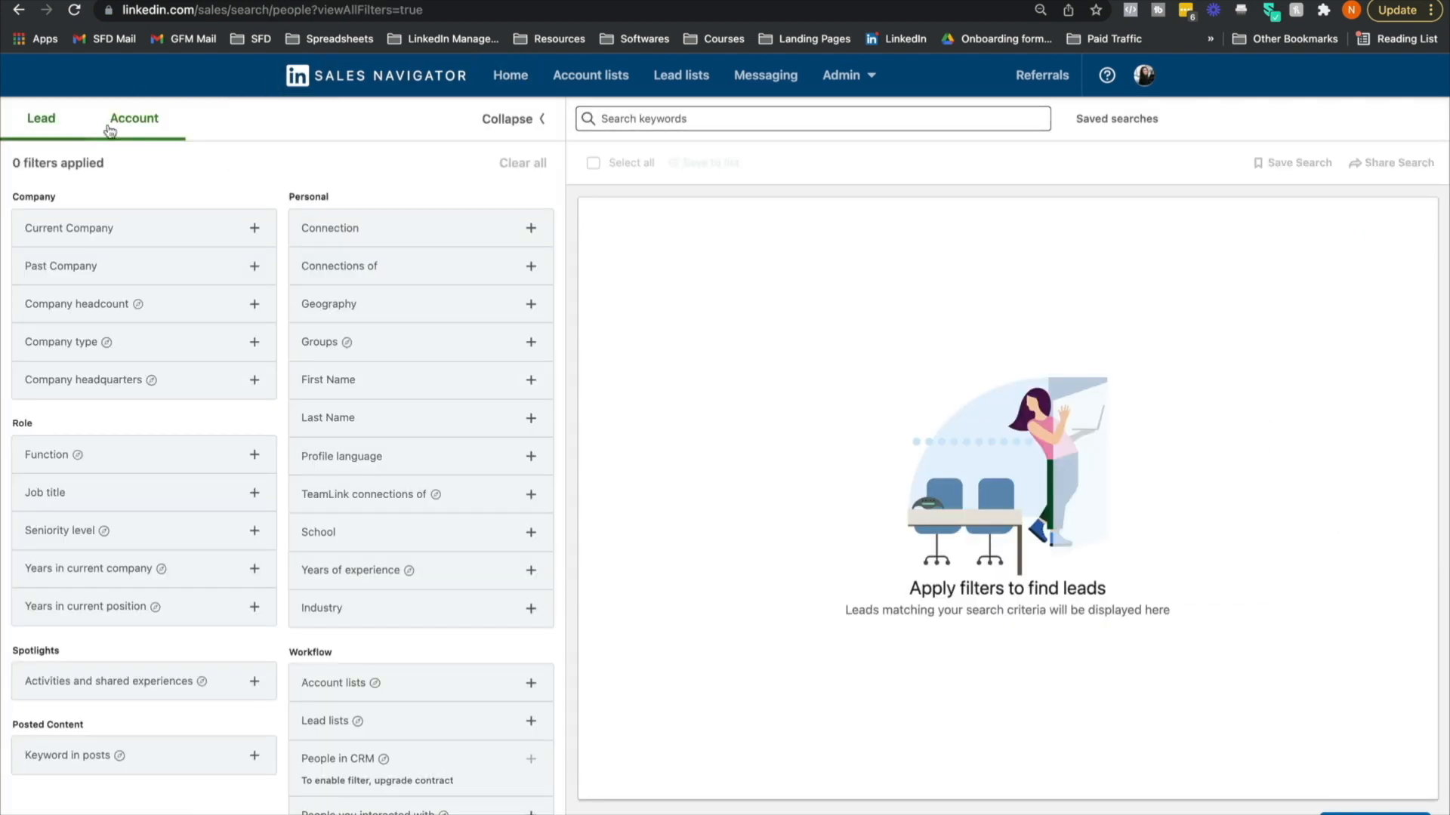
pyautogui.click(134, 125)
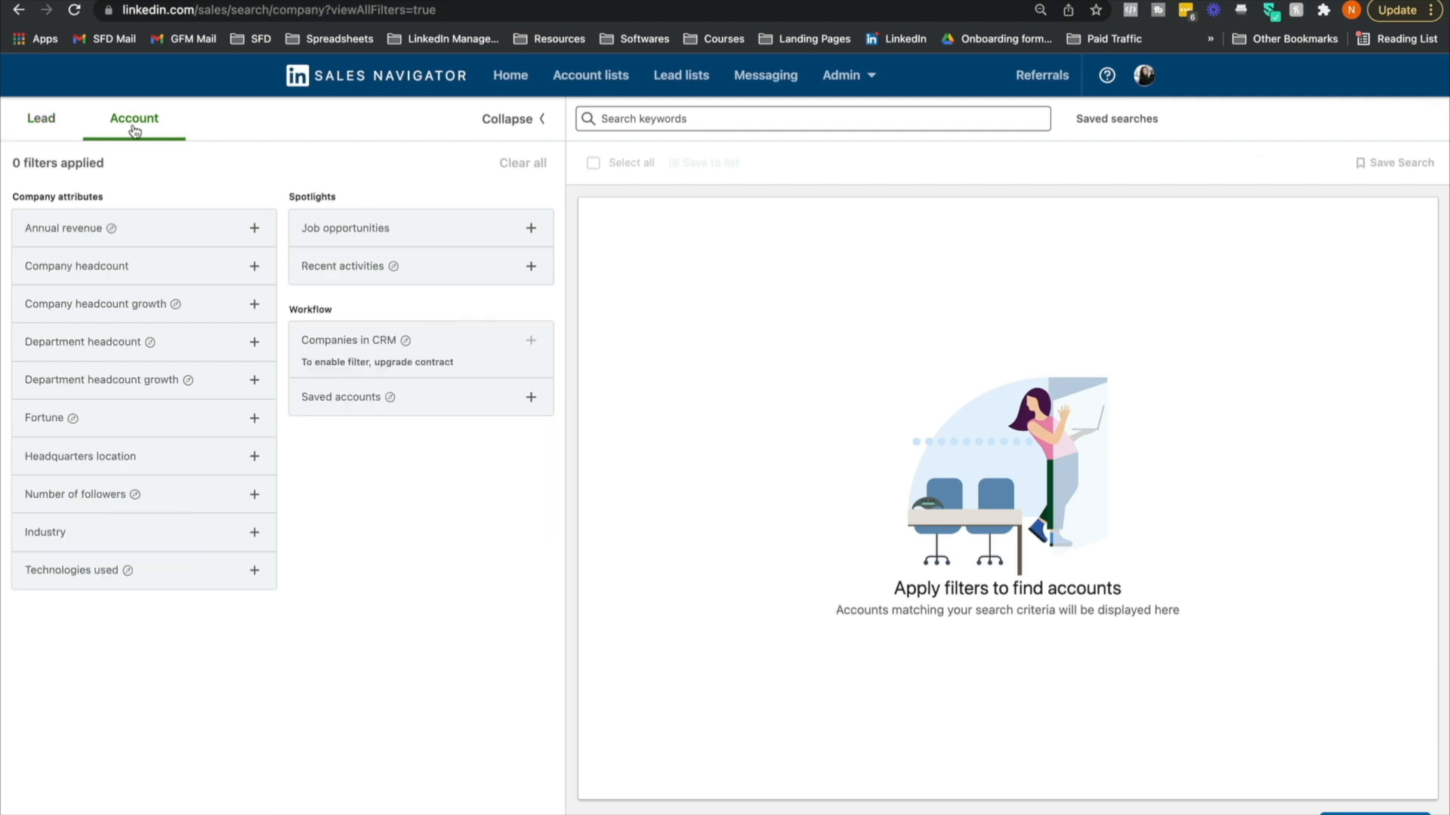
pyautogui.click(59, 124)
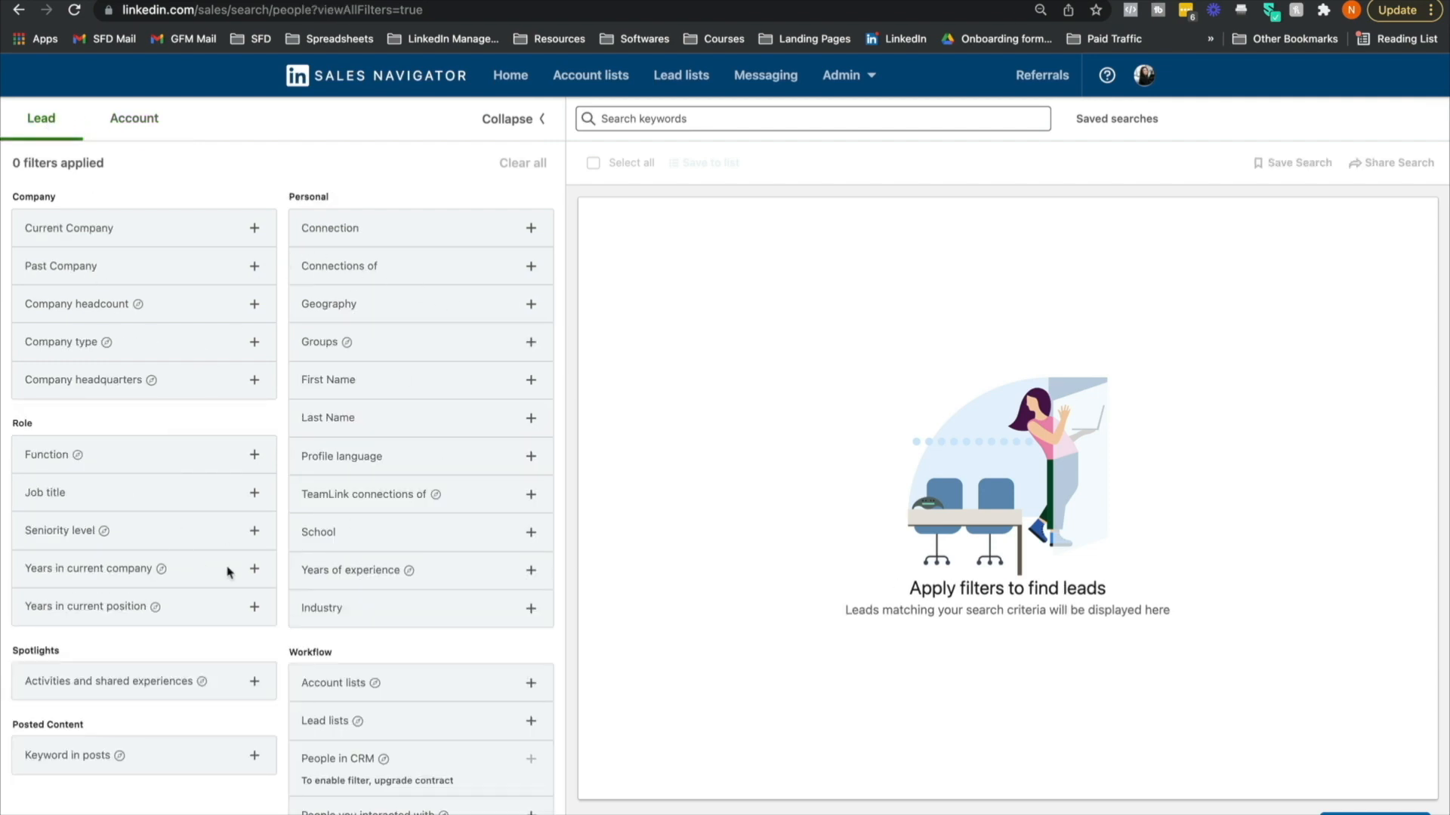
# Examine the condensed lead filter list with its Connection and Geography options, and return to the full filter set.
pyautogui.click(517, 118)
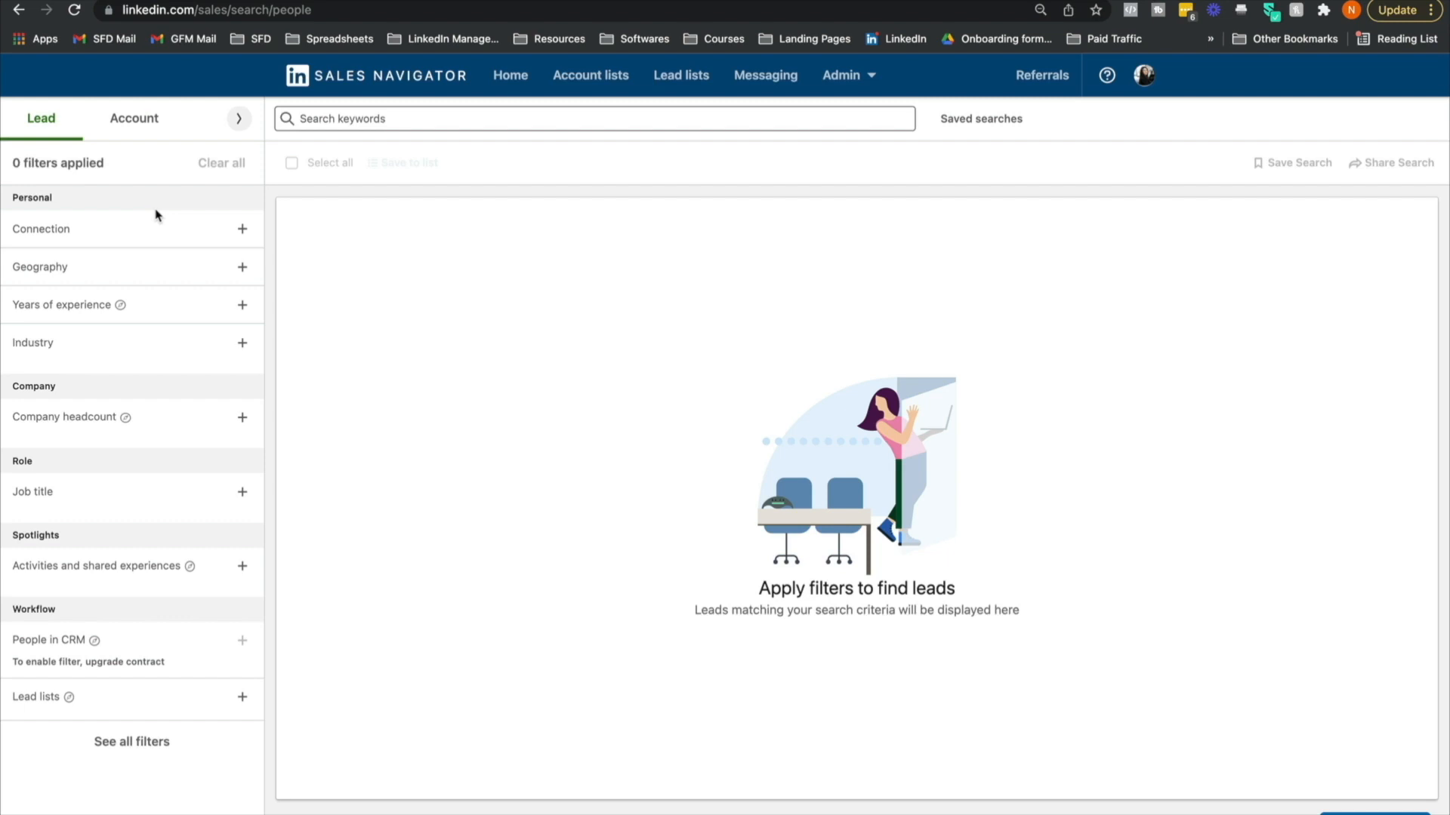
pyautogui.click(152, 242)
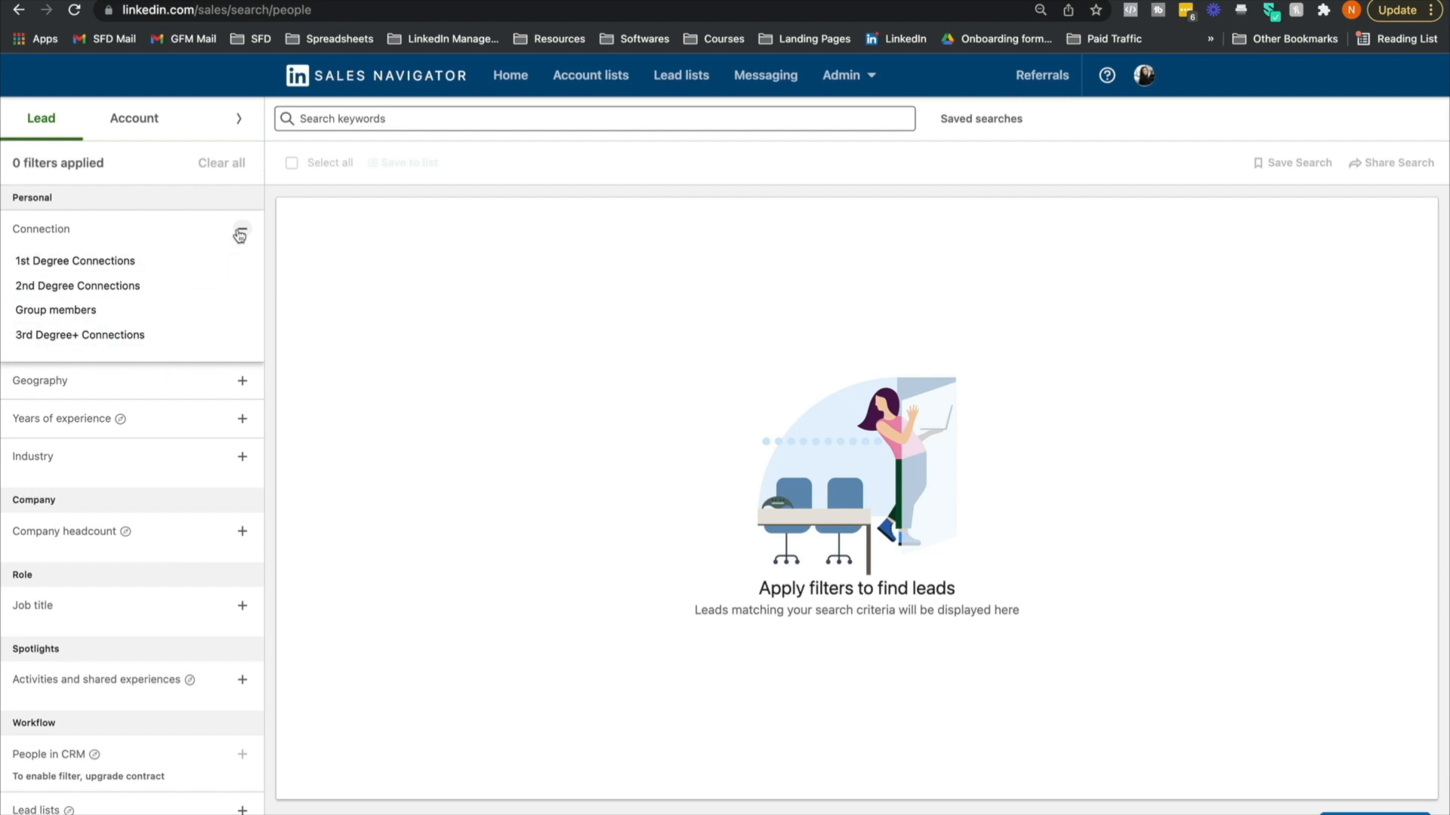
pyautogui.click(240, 230)
pyautogui.click(169, 272)
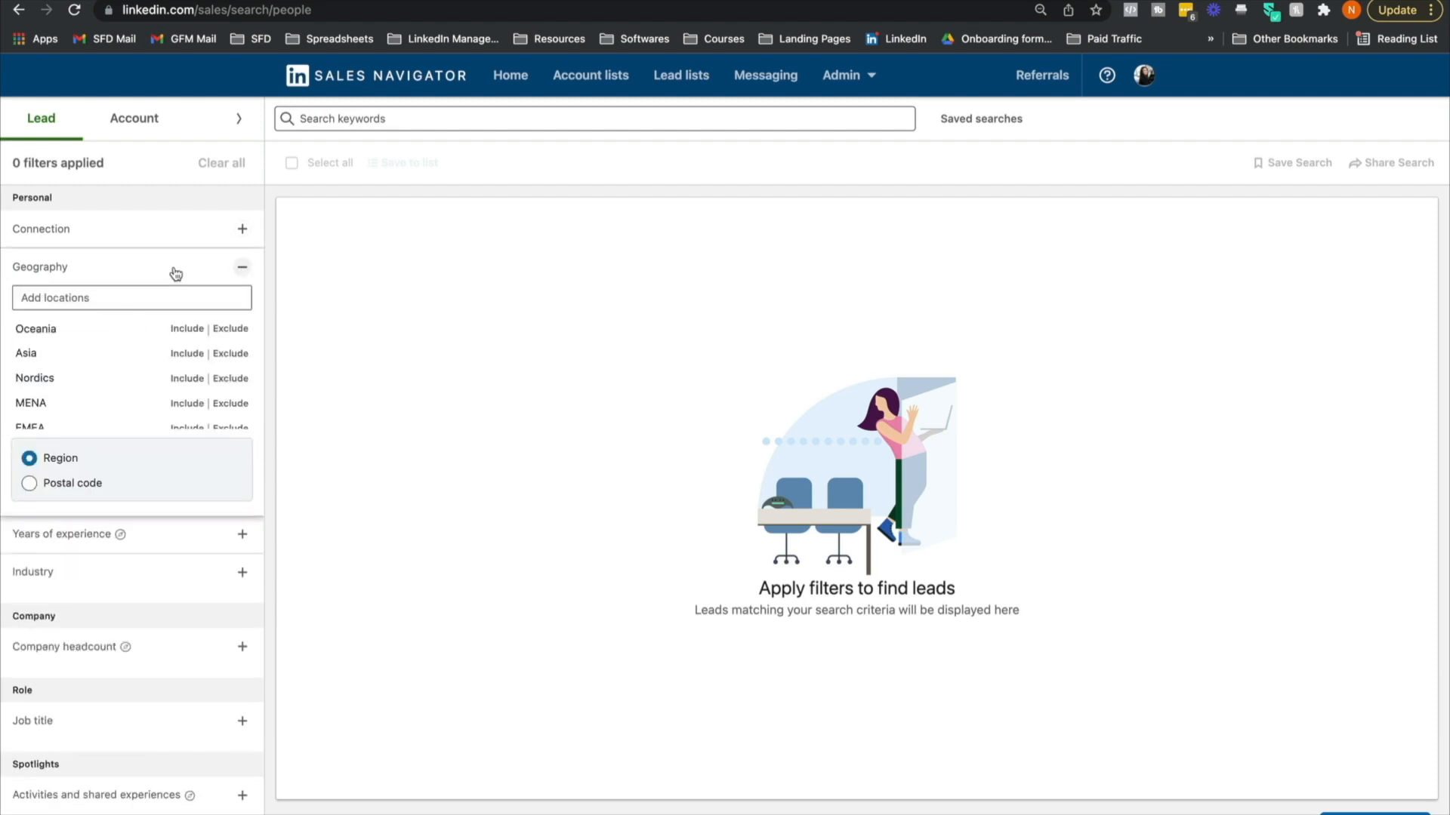
pyautogui.click(242, 268)
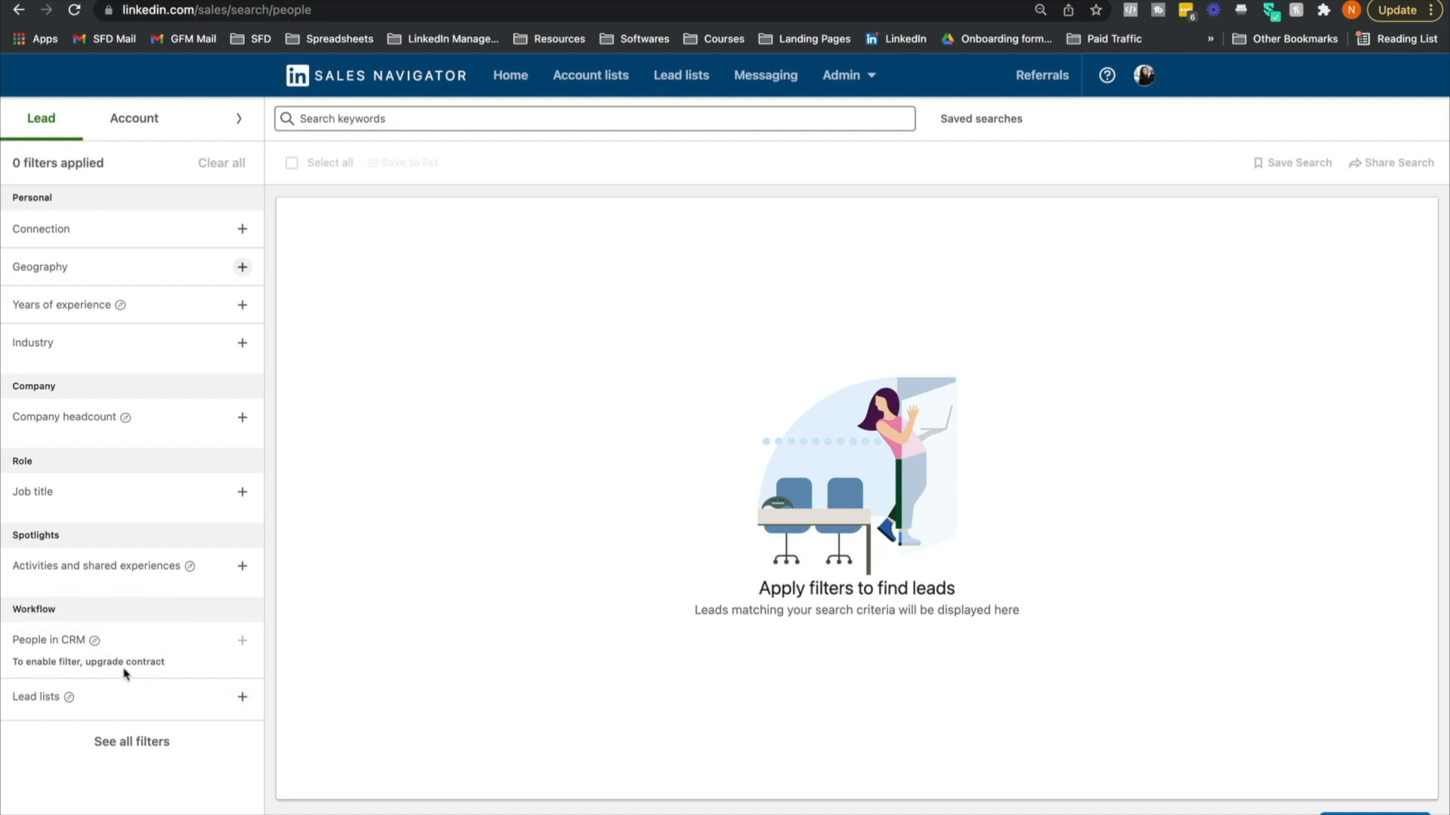
pyautogui.click(239, 119)
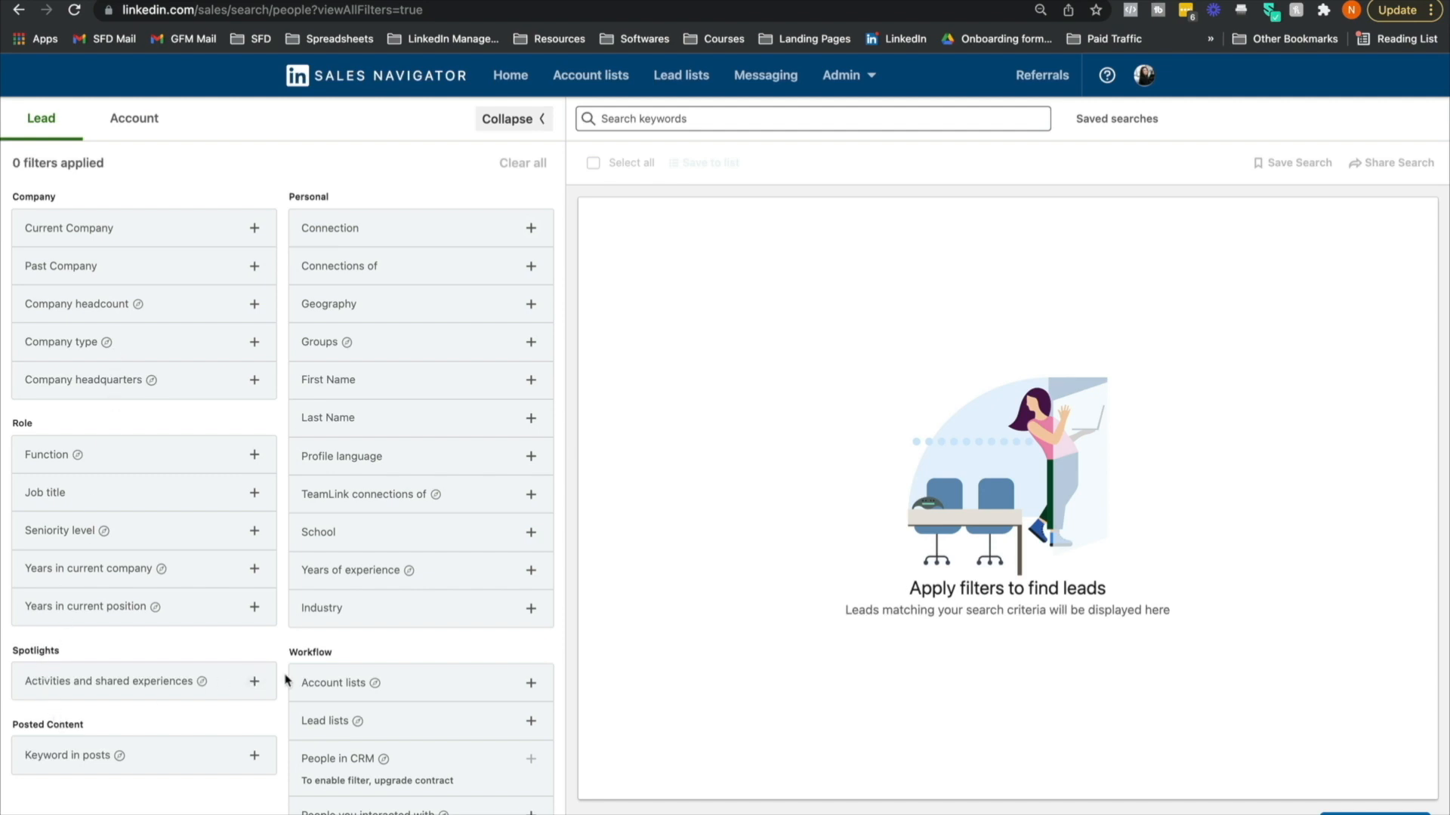
# Filter the lead search to 2nd Degree Connections.
pyautogui.scroll(-1, 286, 680)
pyautogui.scroll(1, 287, 680)
pyautogui.click(381, 228)
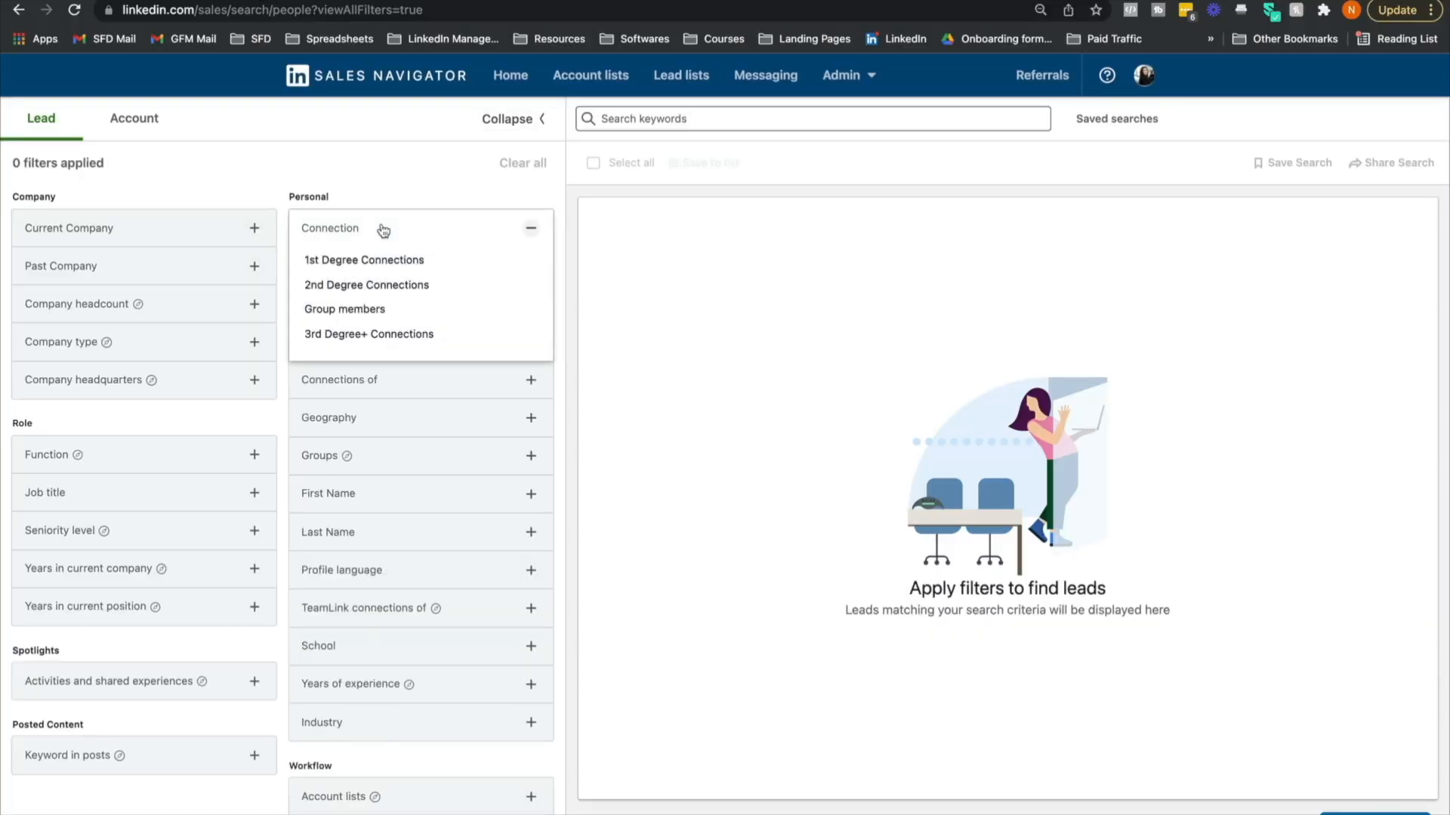
pyautogui.click(385, 283)
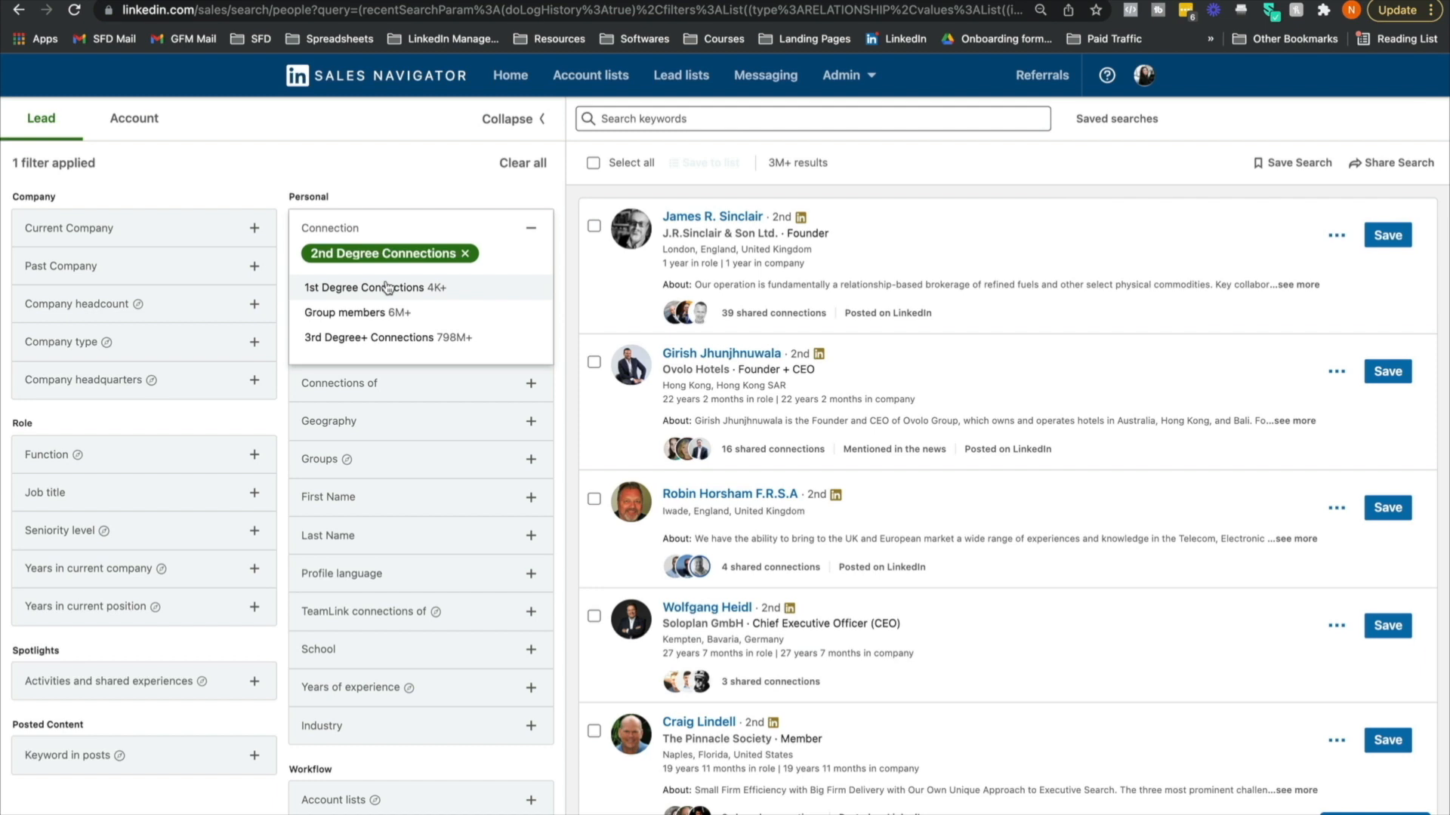
pyautogui.click(531, 228)
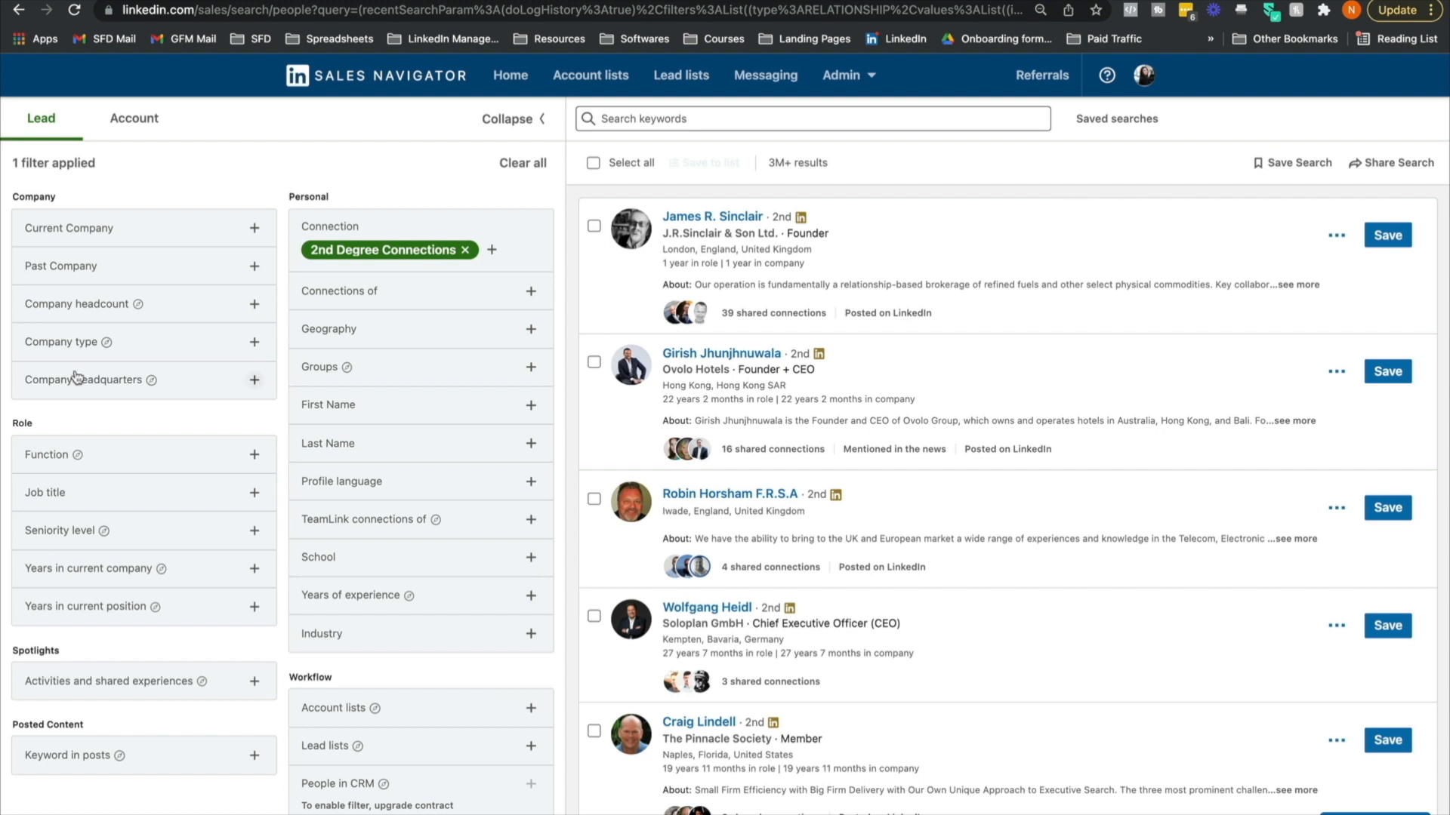
# Add New York, United States as the Geography filter for the lead search.
pyautogui.click(359, 344)
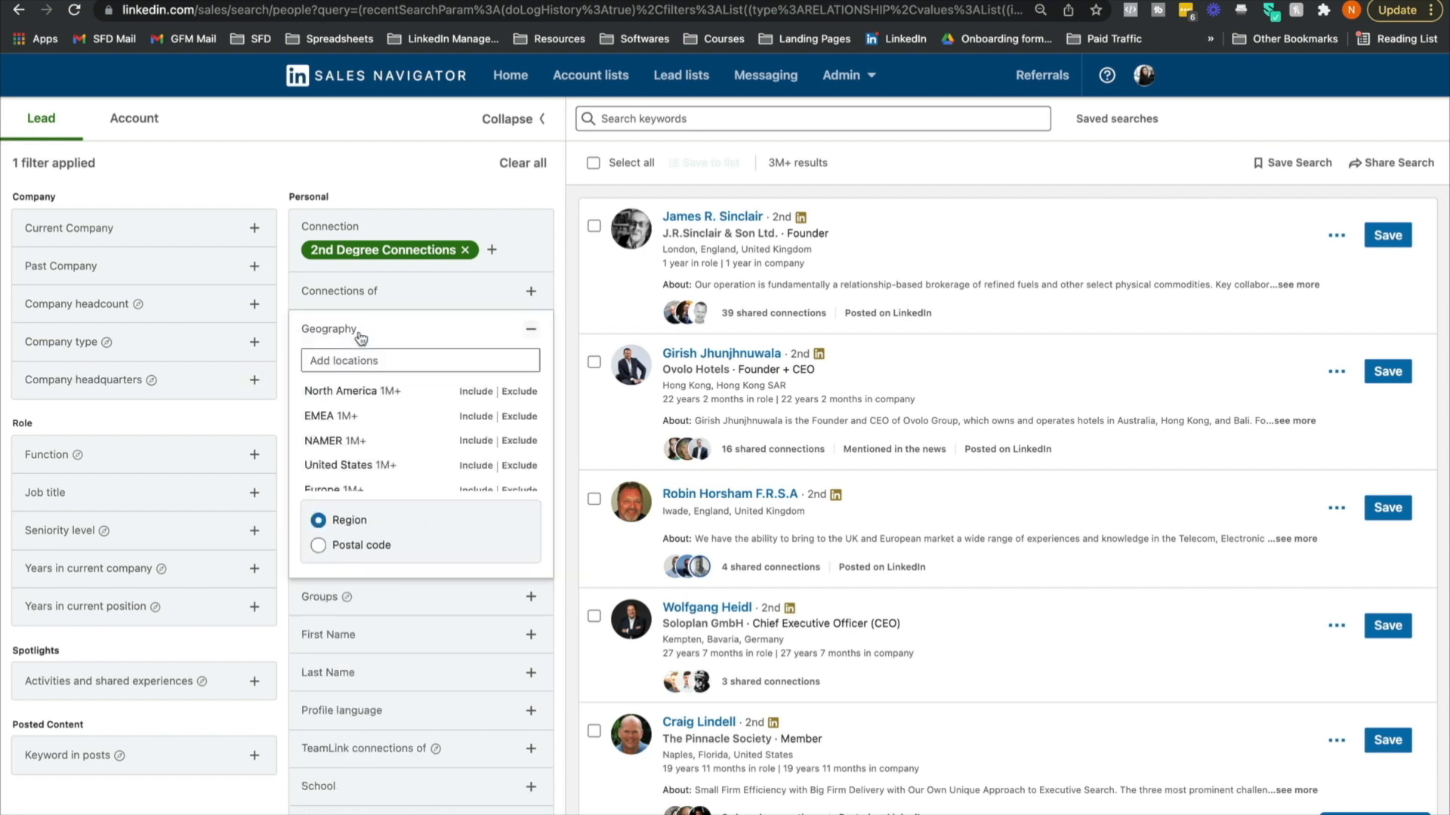
pyautogui.write('new yo')
pyautogui.click(397, 390)
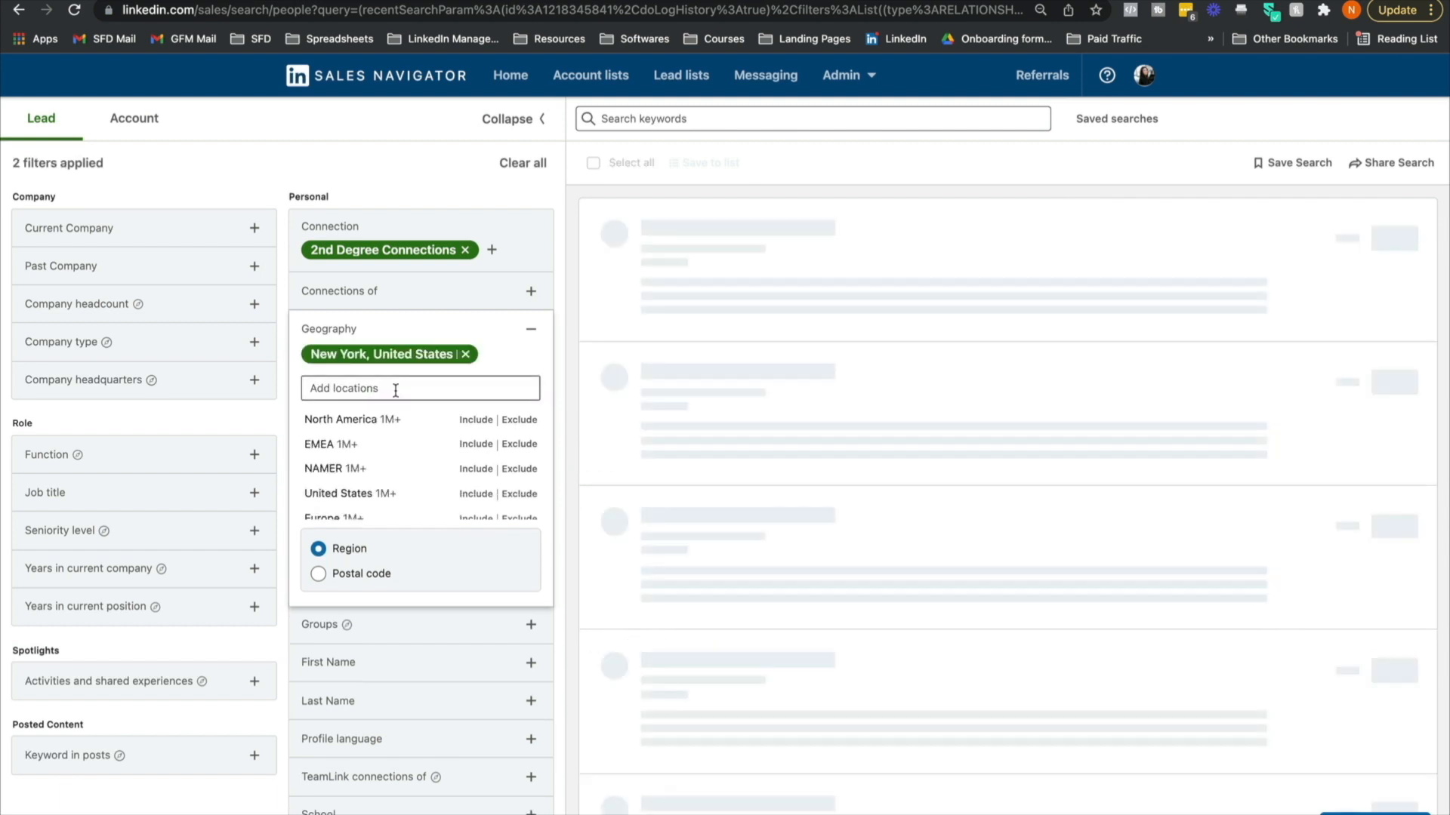
pyautogui.click(275, 417)
# Filter the leads to English as the profile language.
pyautogui.scroll(-1, 278, 422)
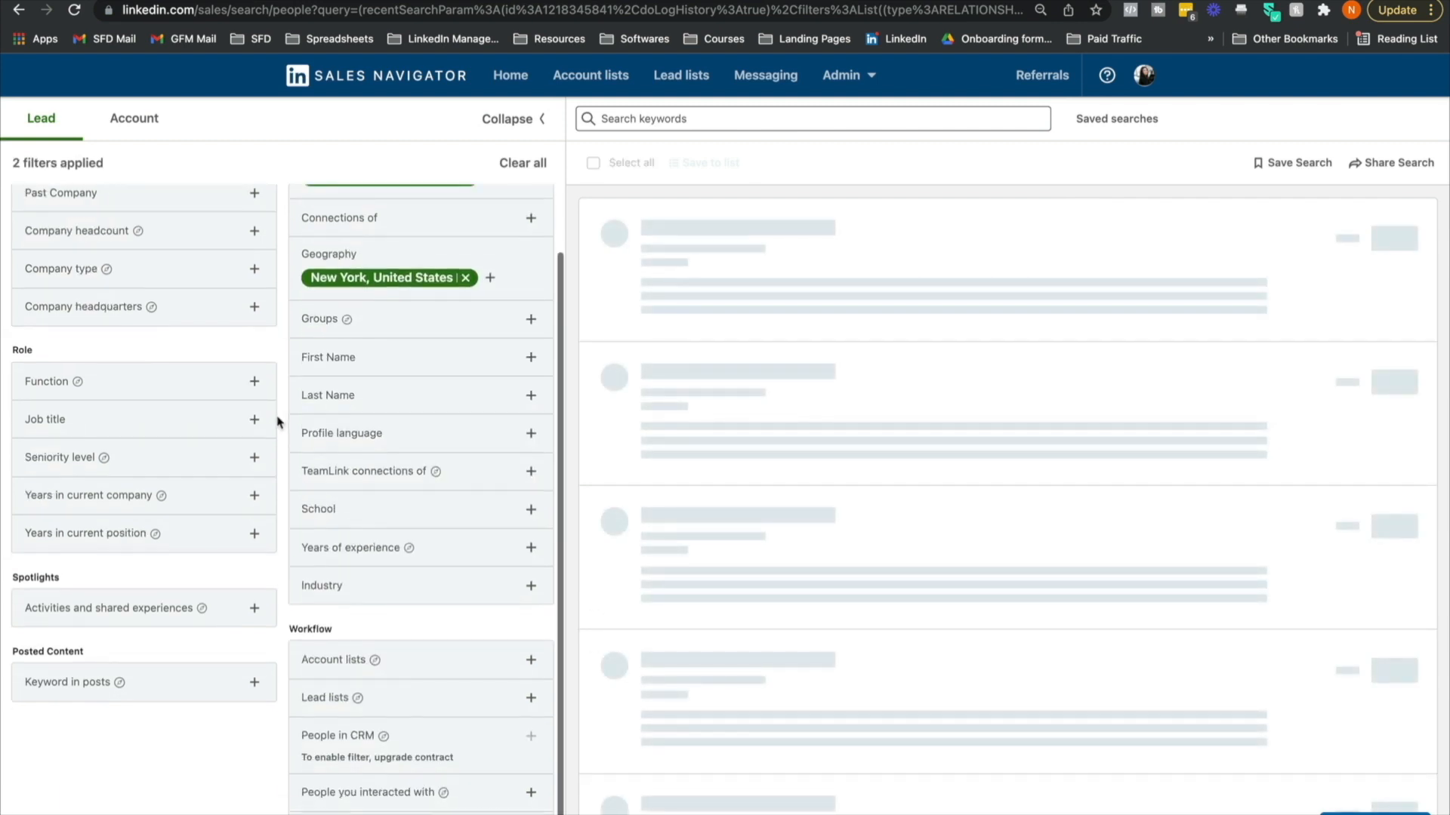
pyautogui.click(352, 433)
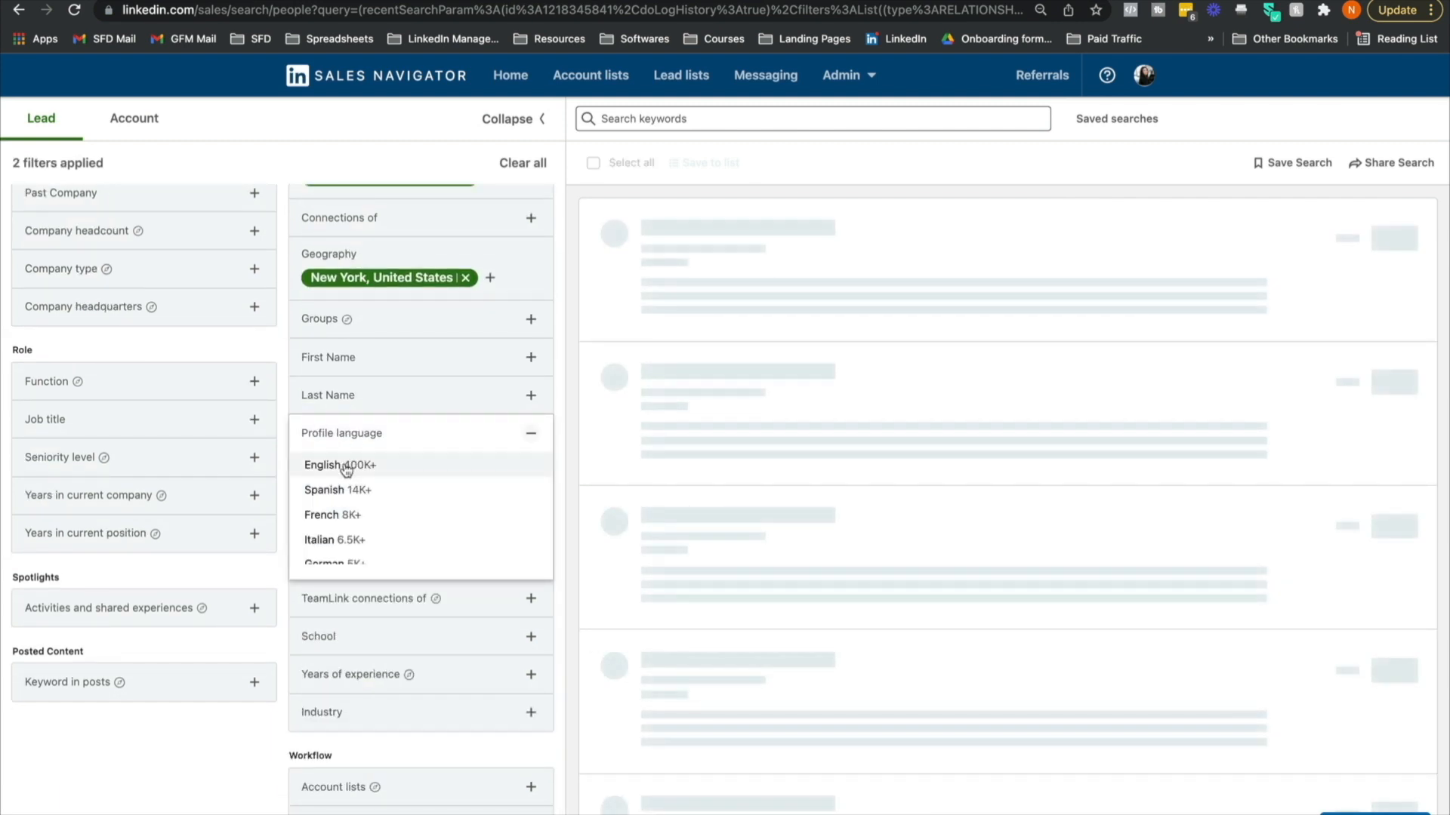
pyautogui.click(348, 464)
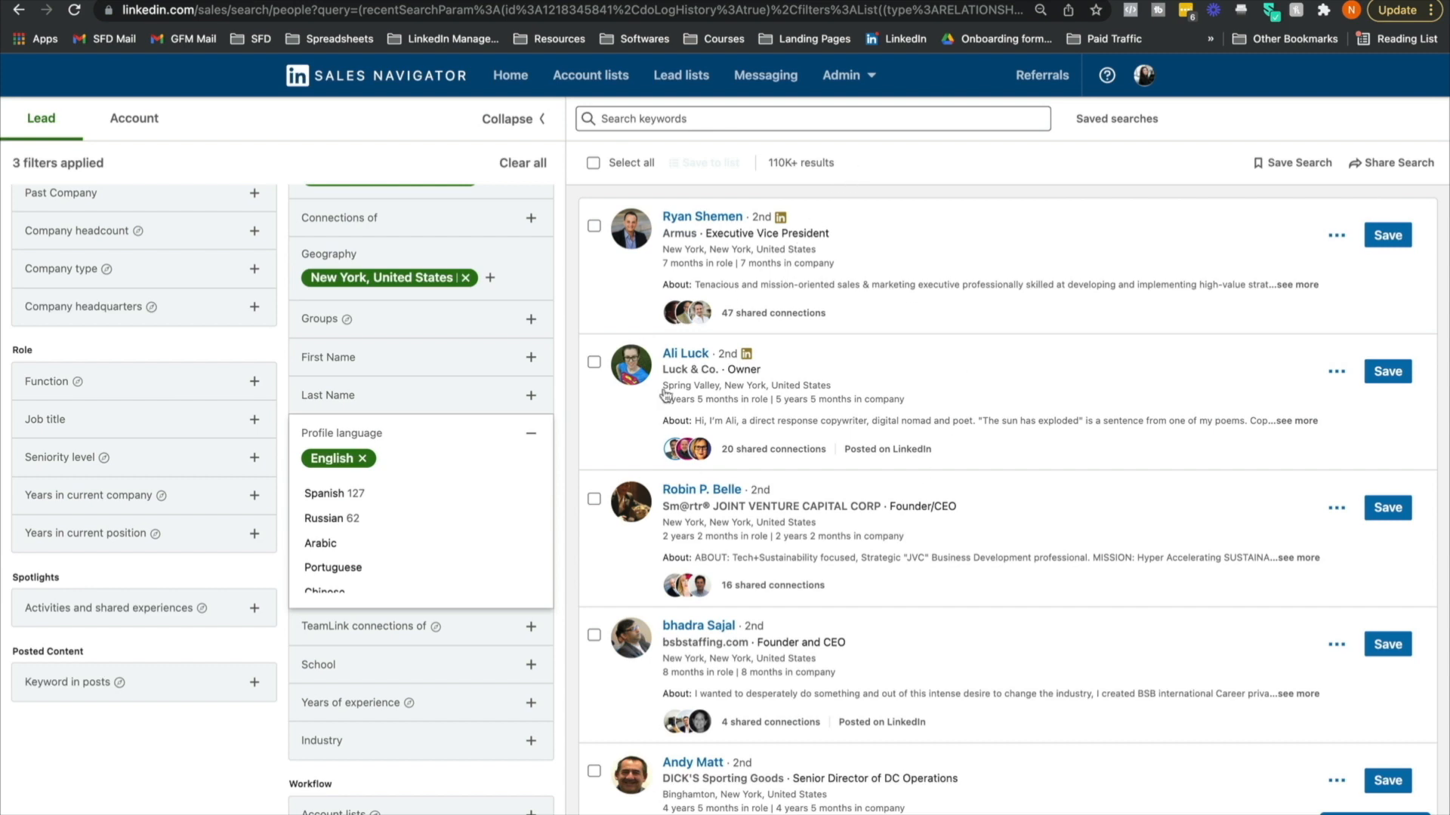
pyautogui.click(530, 433)
# Include the Financial Services industry in the lead filters and check the number of results.
pyautogui.scroll(-1, 541, 445)
pyautogui.click(450, 586)
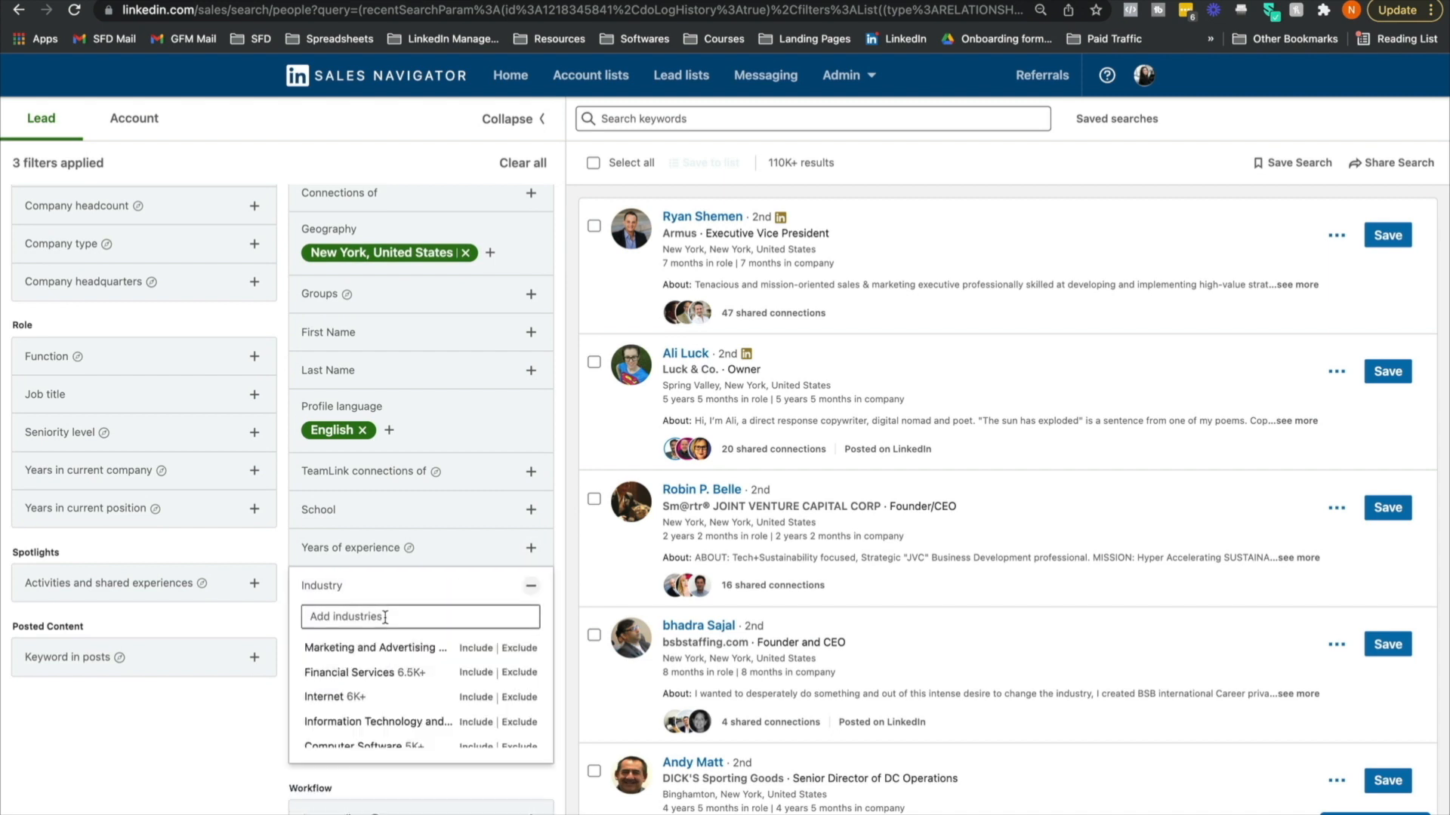
pyautogui.click(476, 672)
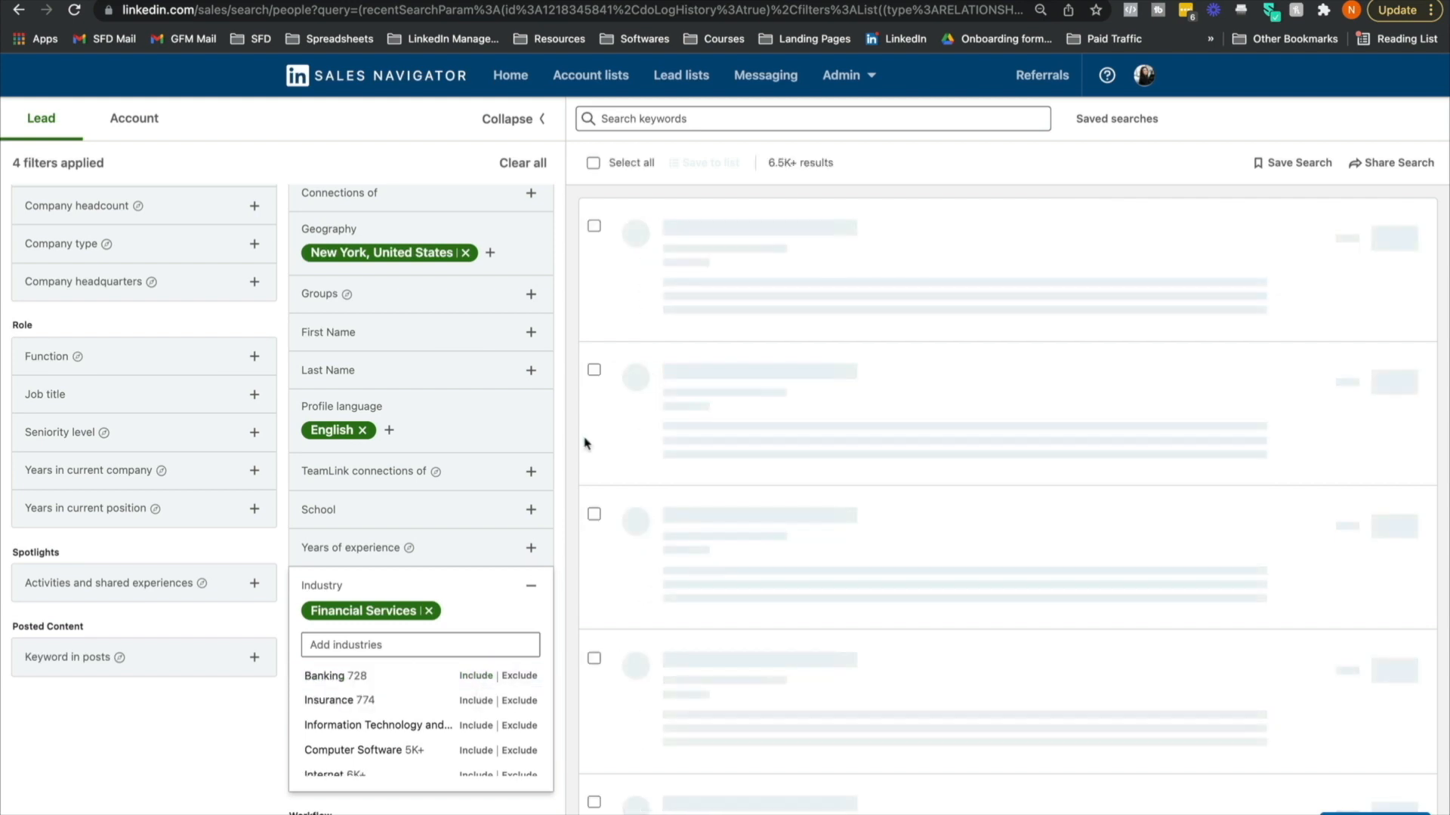
pyautogui.click(531, 589)
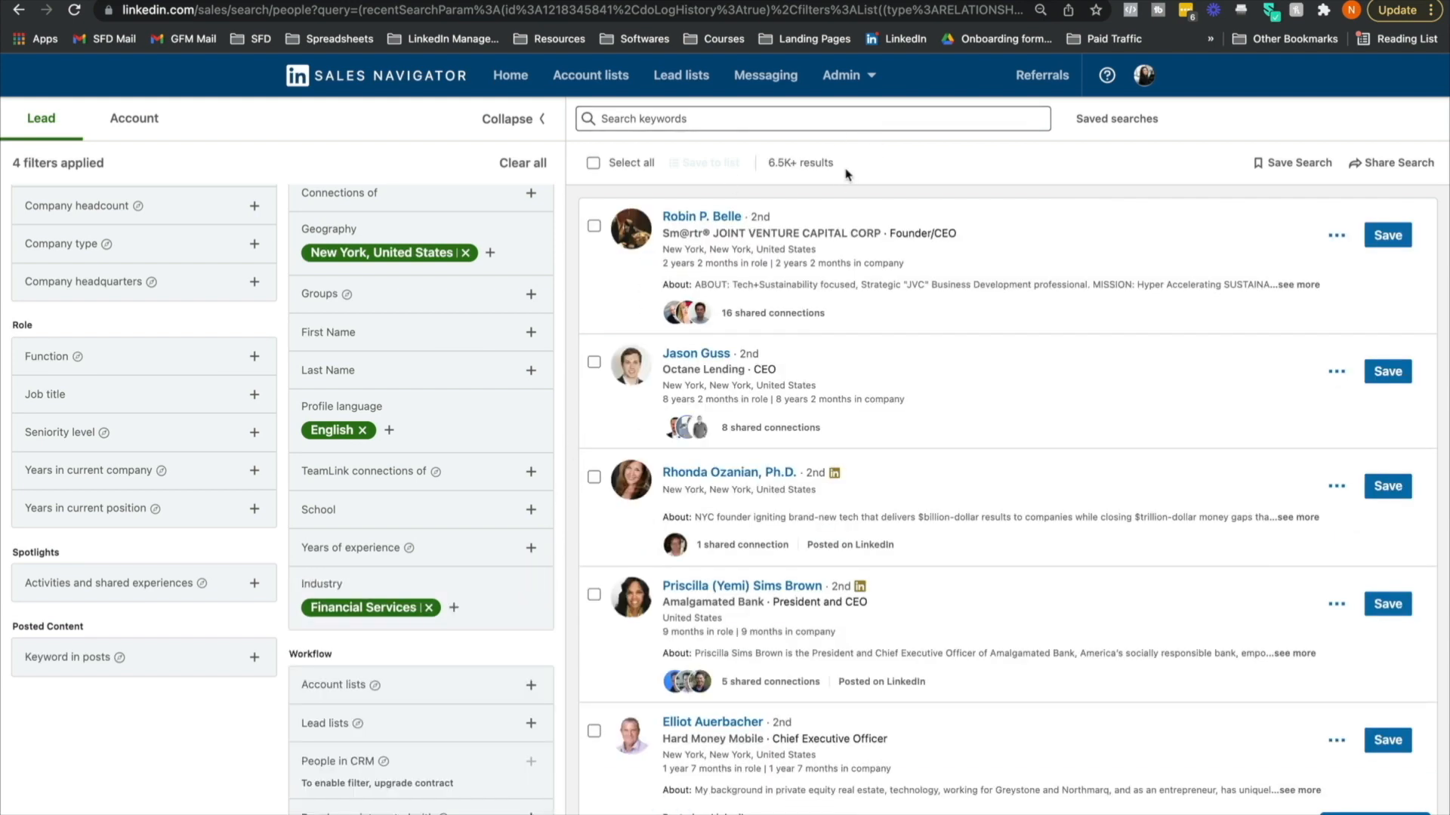
pyautogui.moveTo(845, 170); pyautogui.dragTo(765, 171)
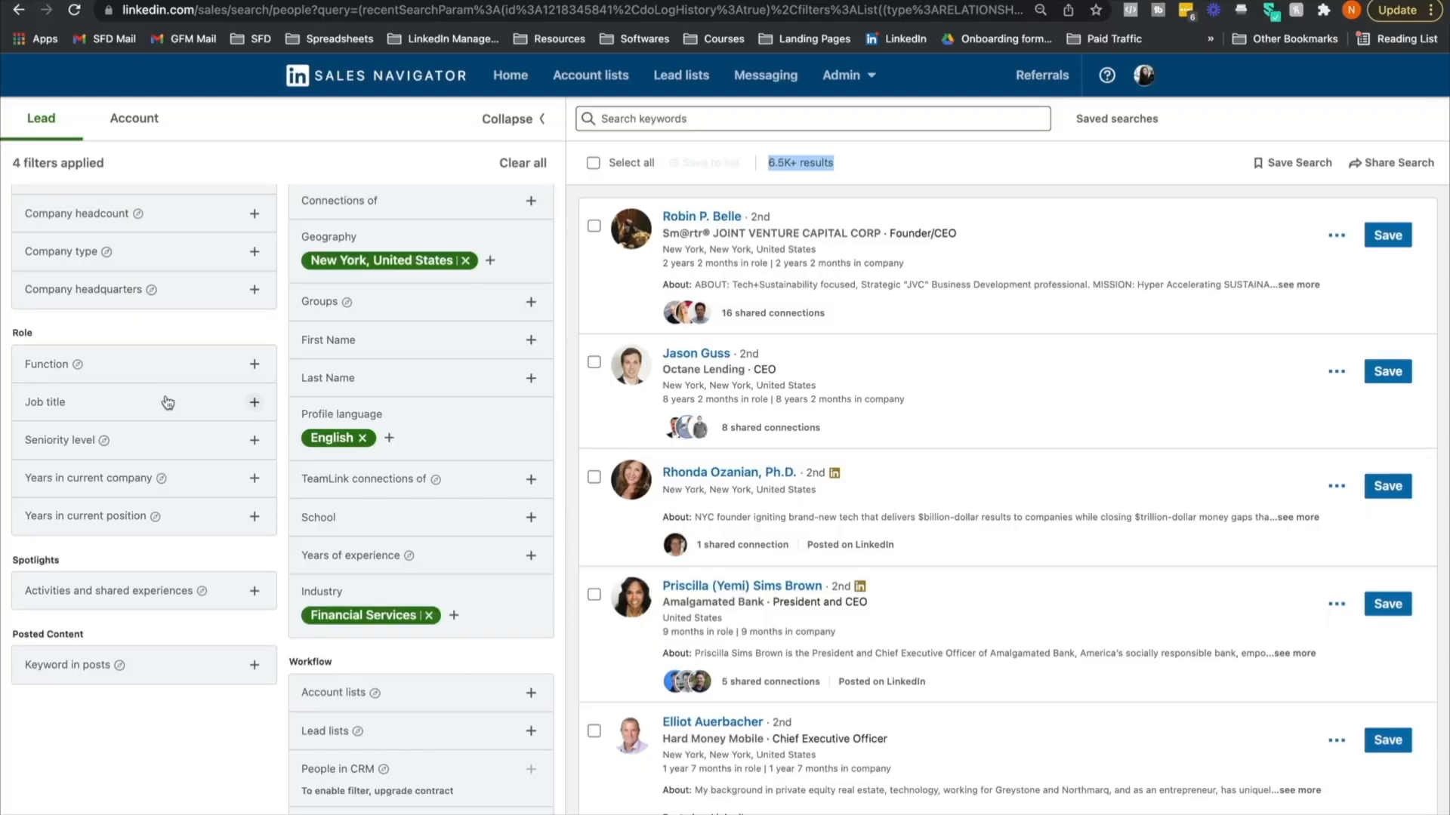
# Narrow the lead roles to the Senior seniority level and the Business Development function.
pyautogui.click(168, 443)
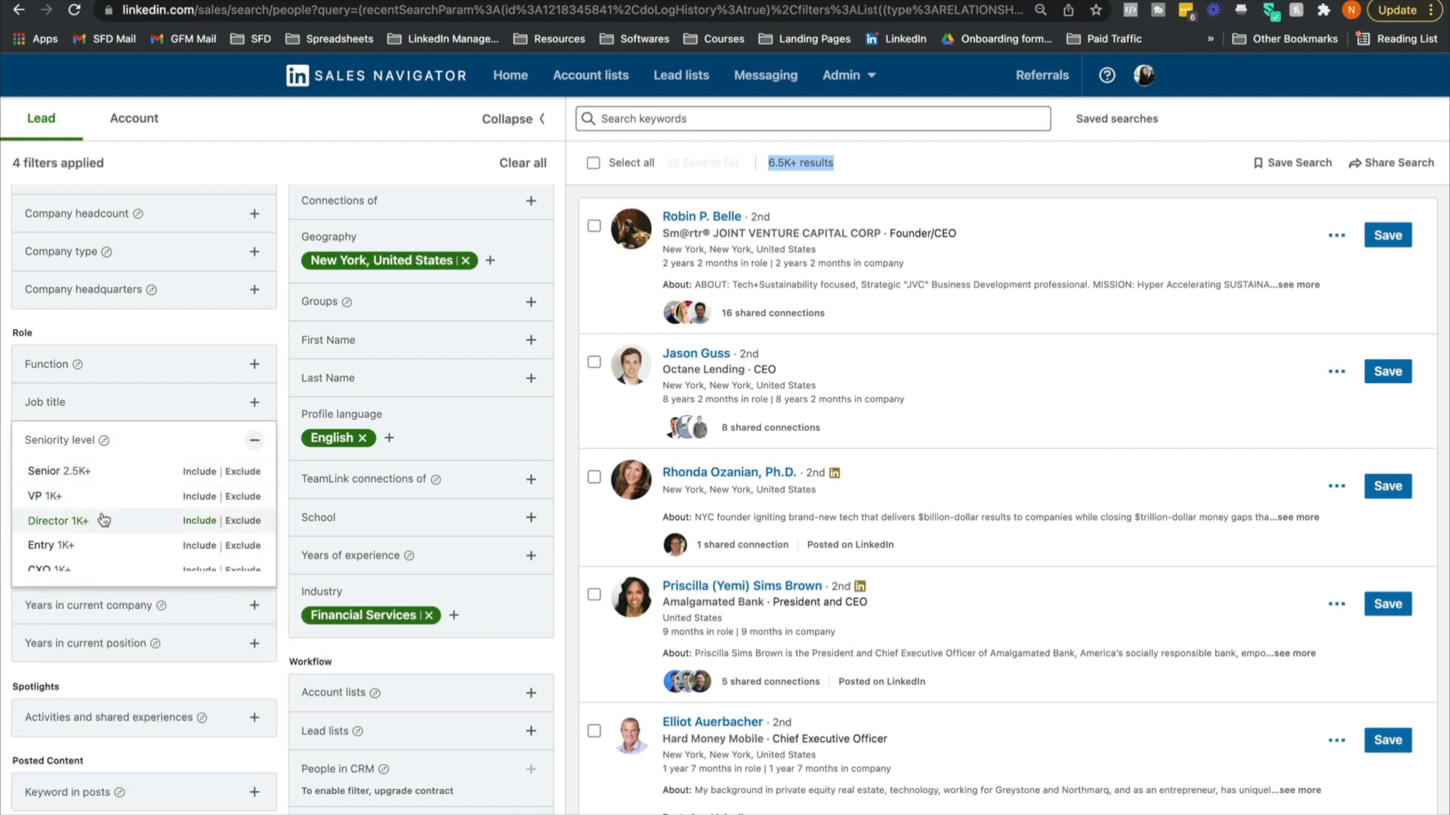
pyautogui.scroll(-1, 103, 518)
pyautogui.scroll(1, 106, 515)
pyautogui.click(107, 473)
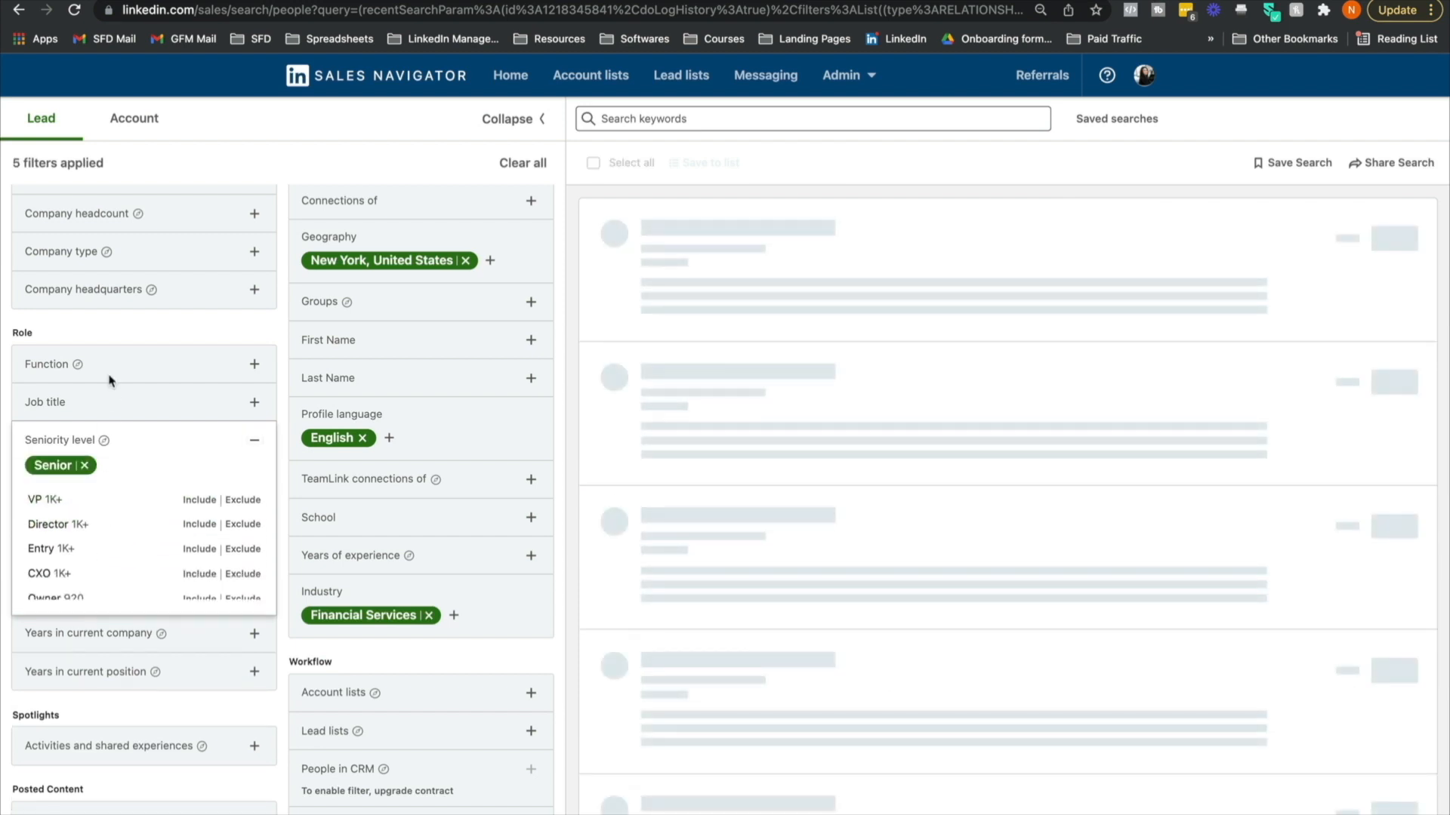
pyautogui.click(136, 375)
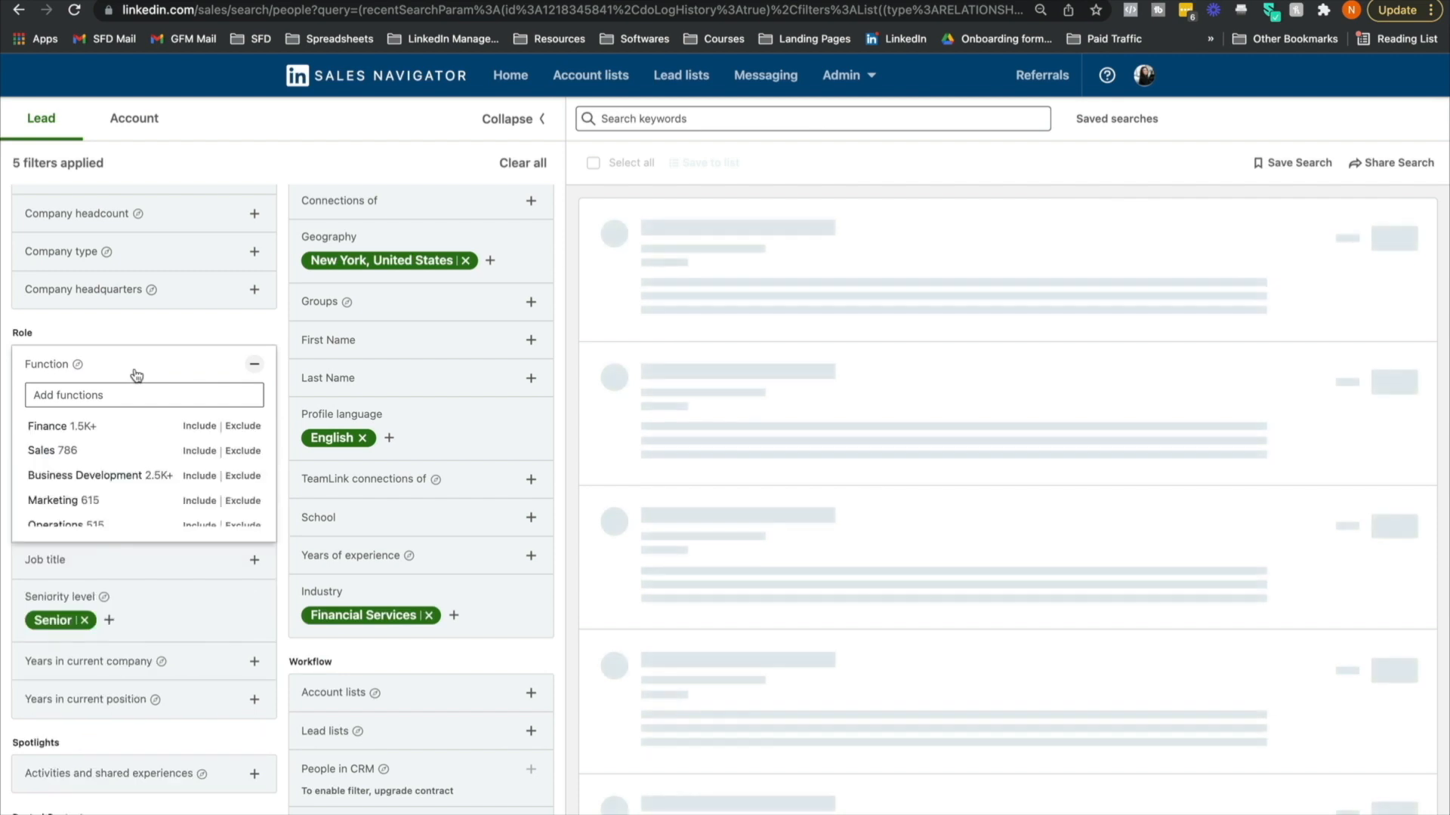
pyautogui.click(113, 475)
# Restrict the company headcount to 501-1000 and check the number of matching leads.
pyautogui.scroll(1, 116, 481)
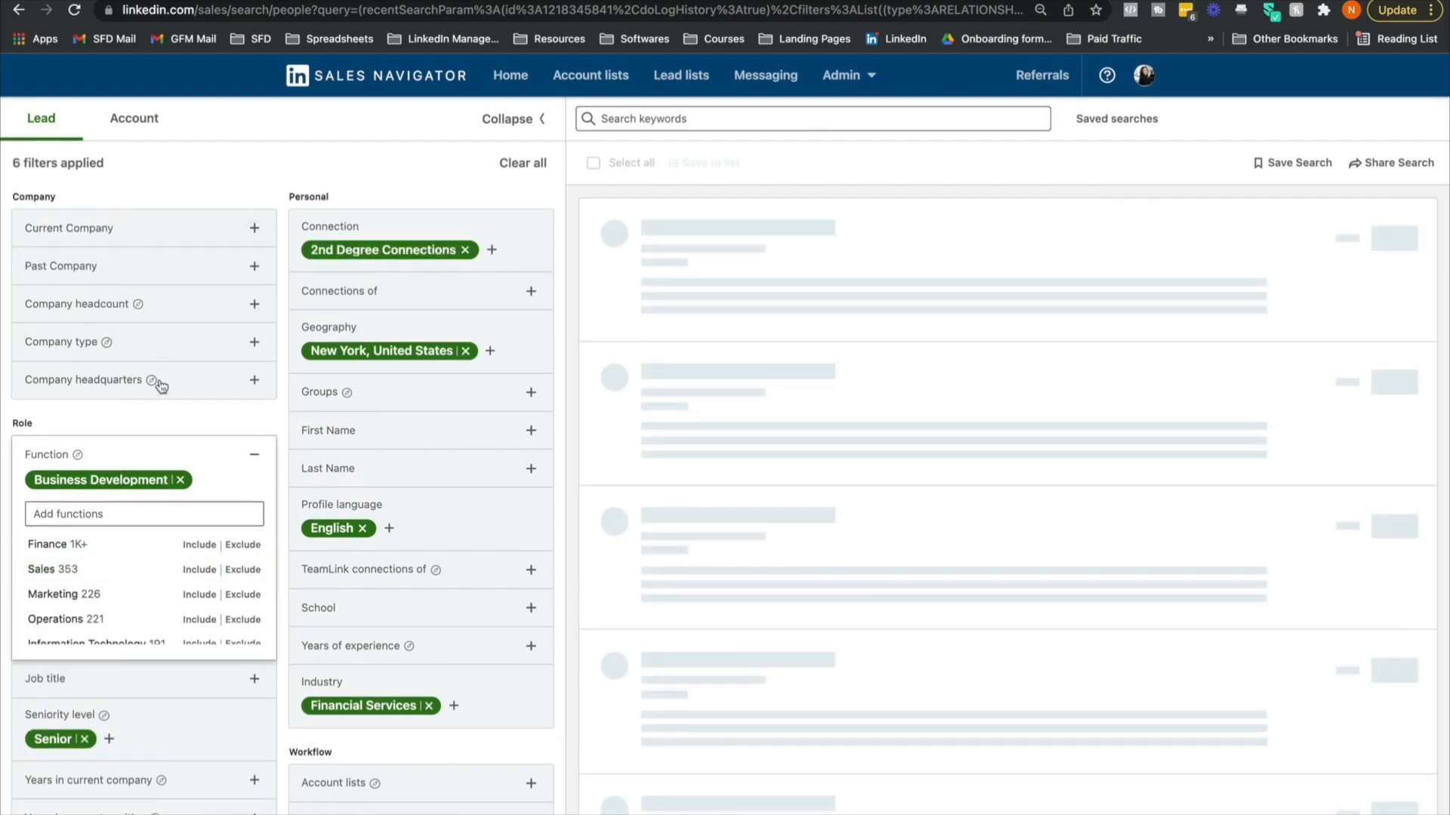
pyautogui.click(179, 305)
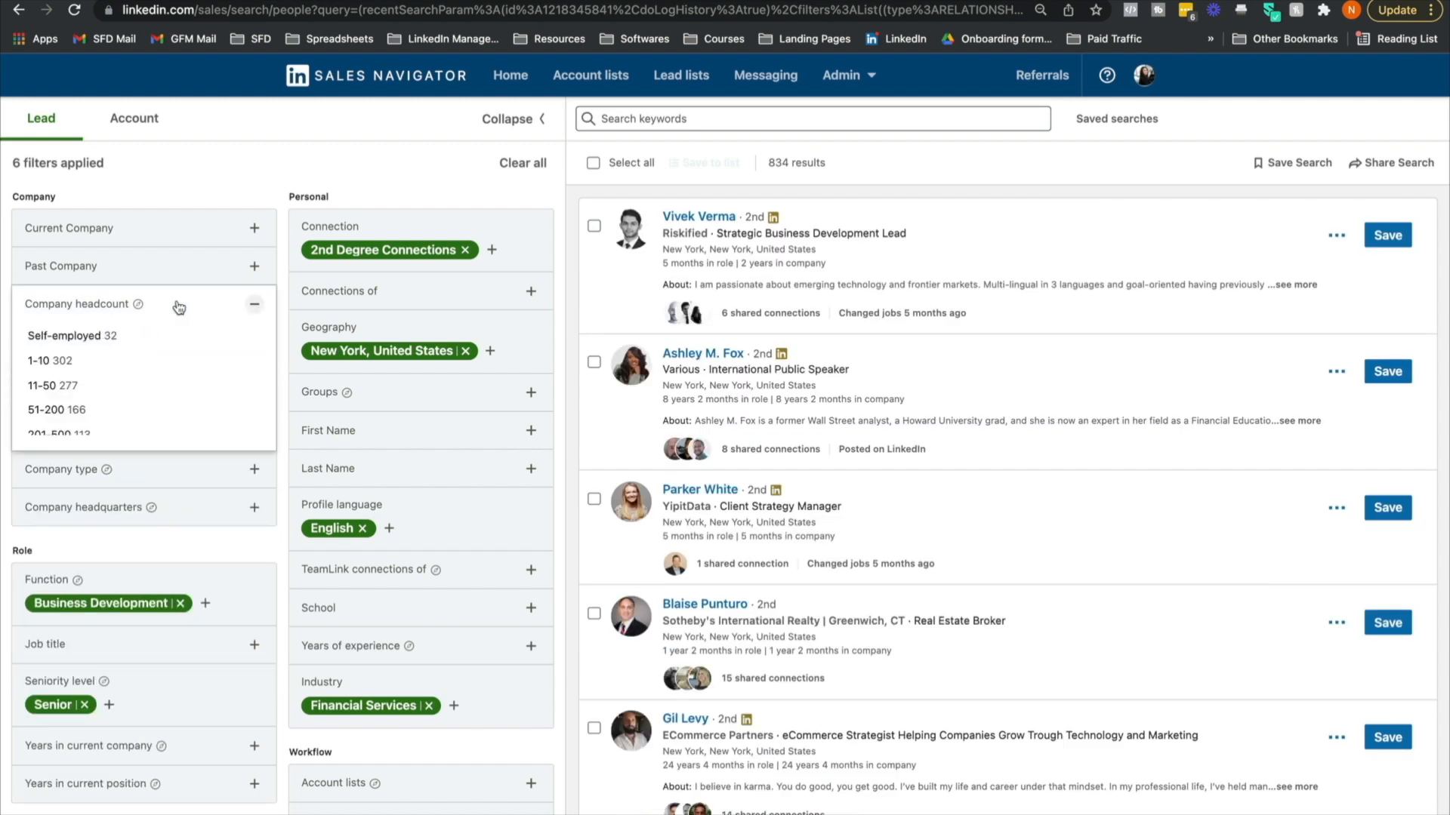
pyautogui.scroll(-3, 89, 373)
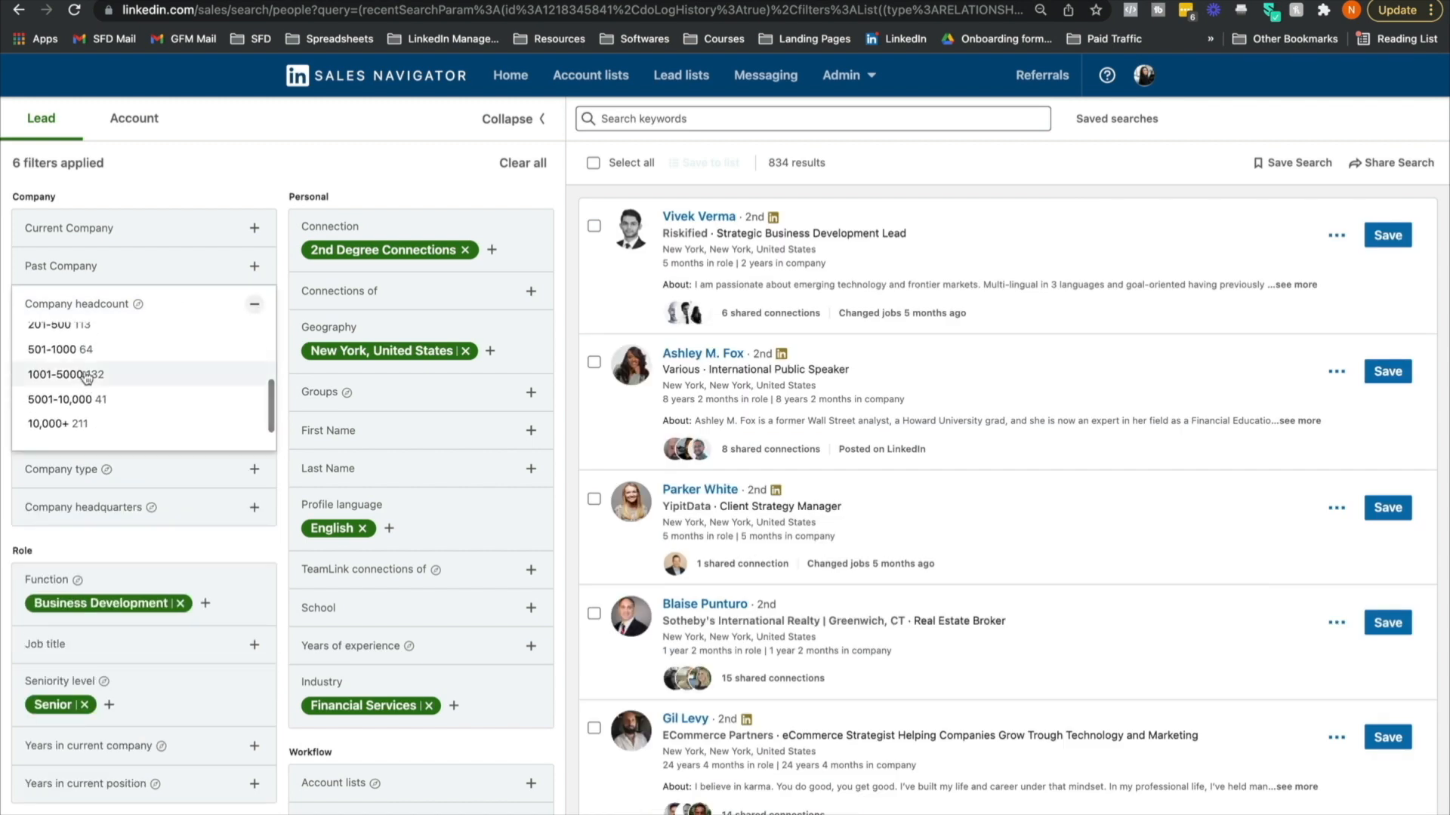
pyautogui.click(87, 348)
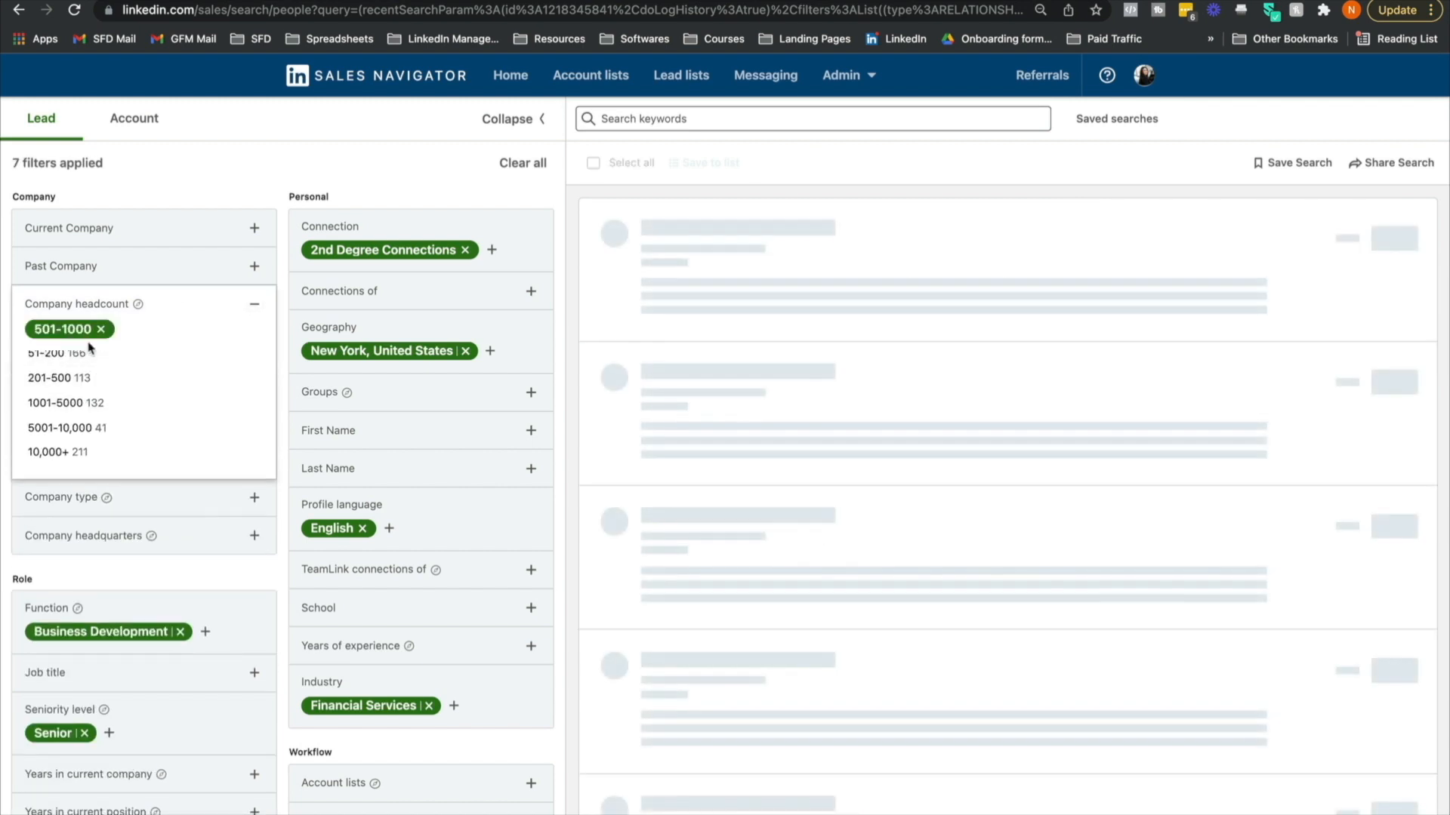
pyautogui.click(255, 306)
pyautogui.moveTo(844, 163); pyautogui.dragTo(779, 159)
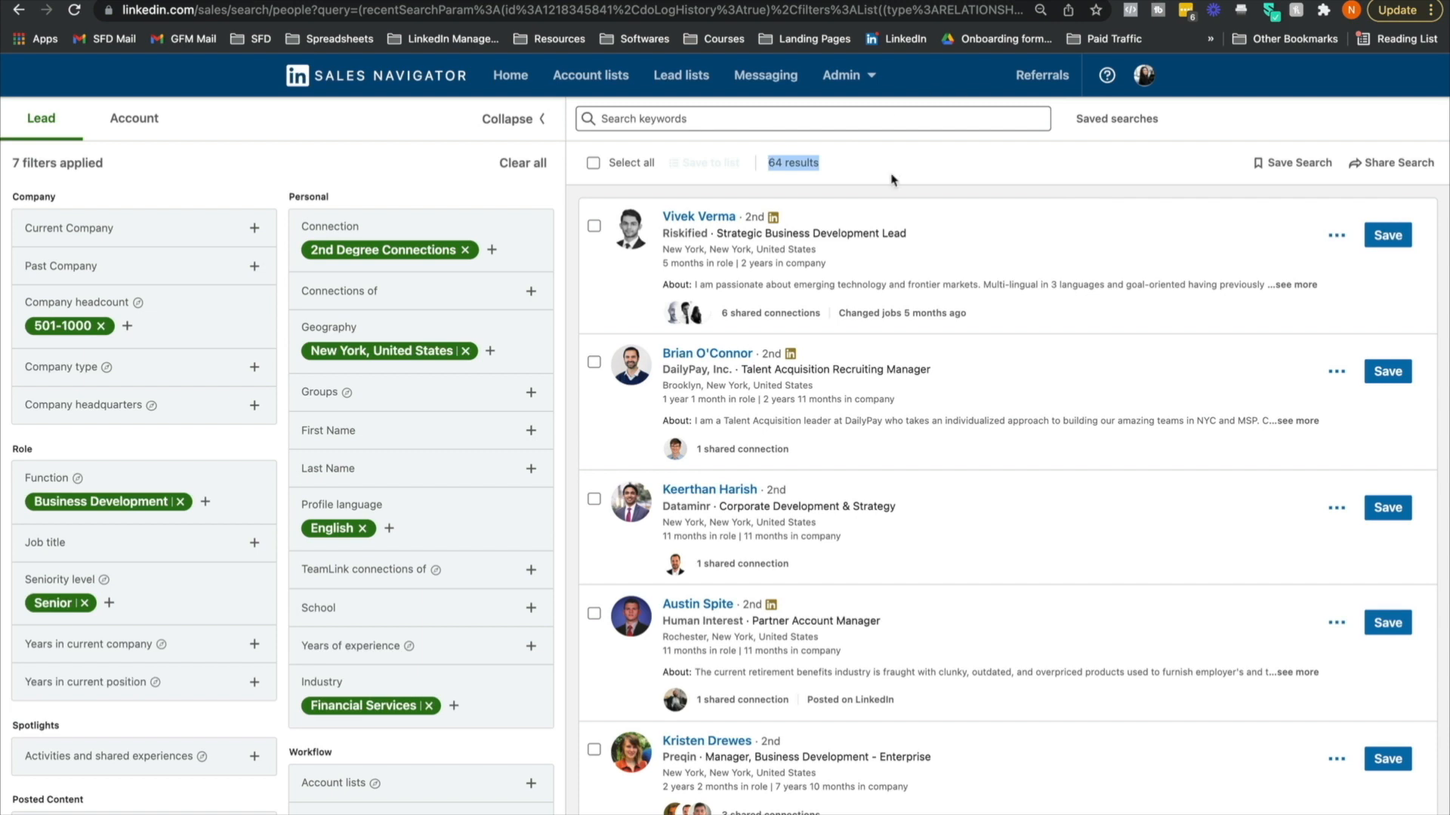
# Look through the lead results and exclude the current job title Talent Acquisition Manager, briefly trying it as an included title.
pyautogui.scroll(-3, 760, 250)
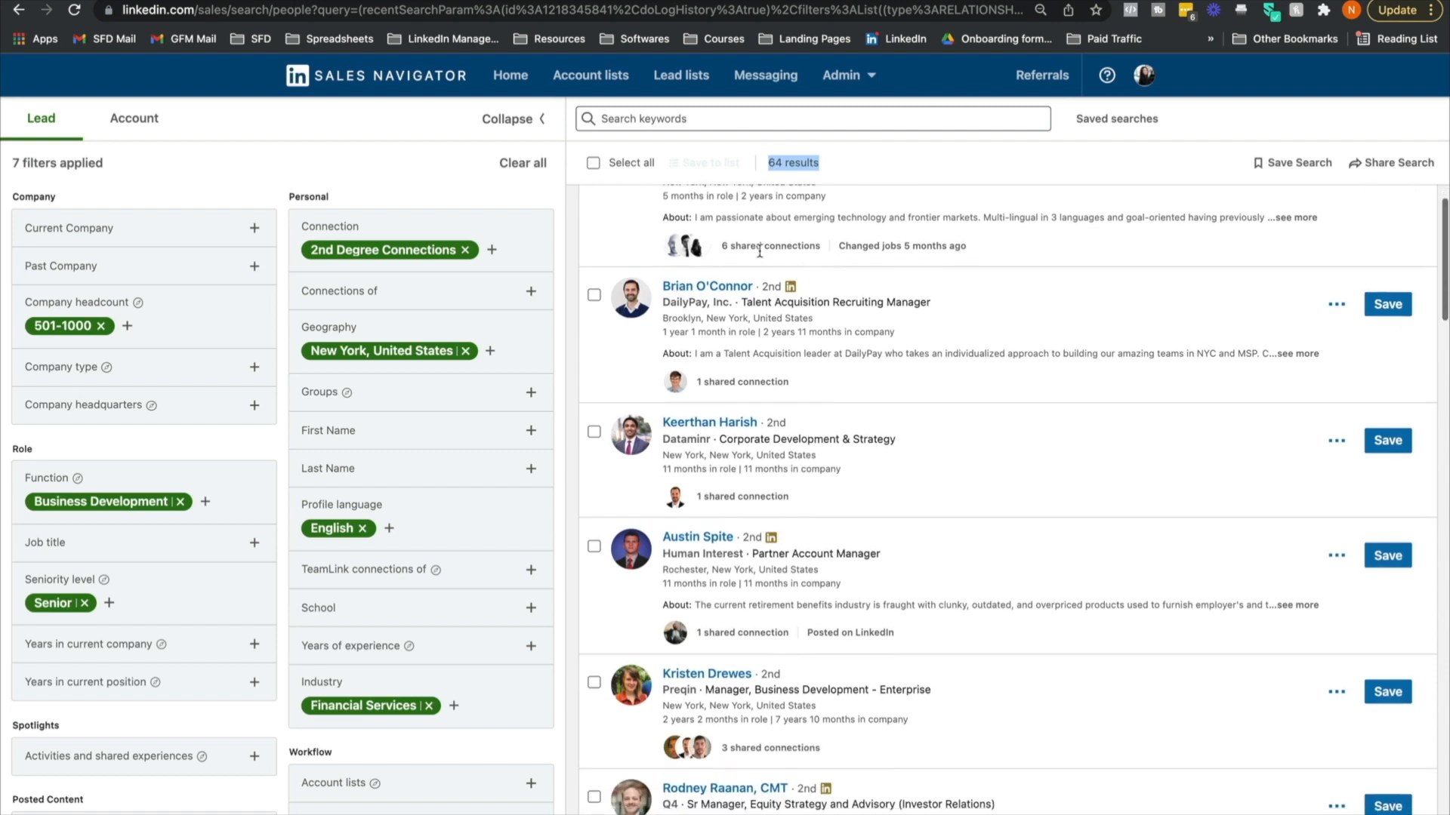
pyautogui.scroll(-5, 761, 257)
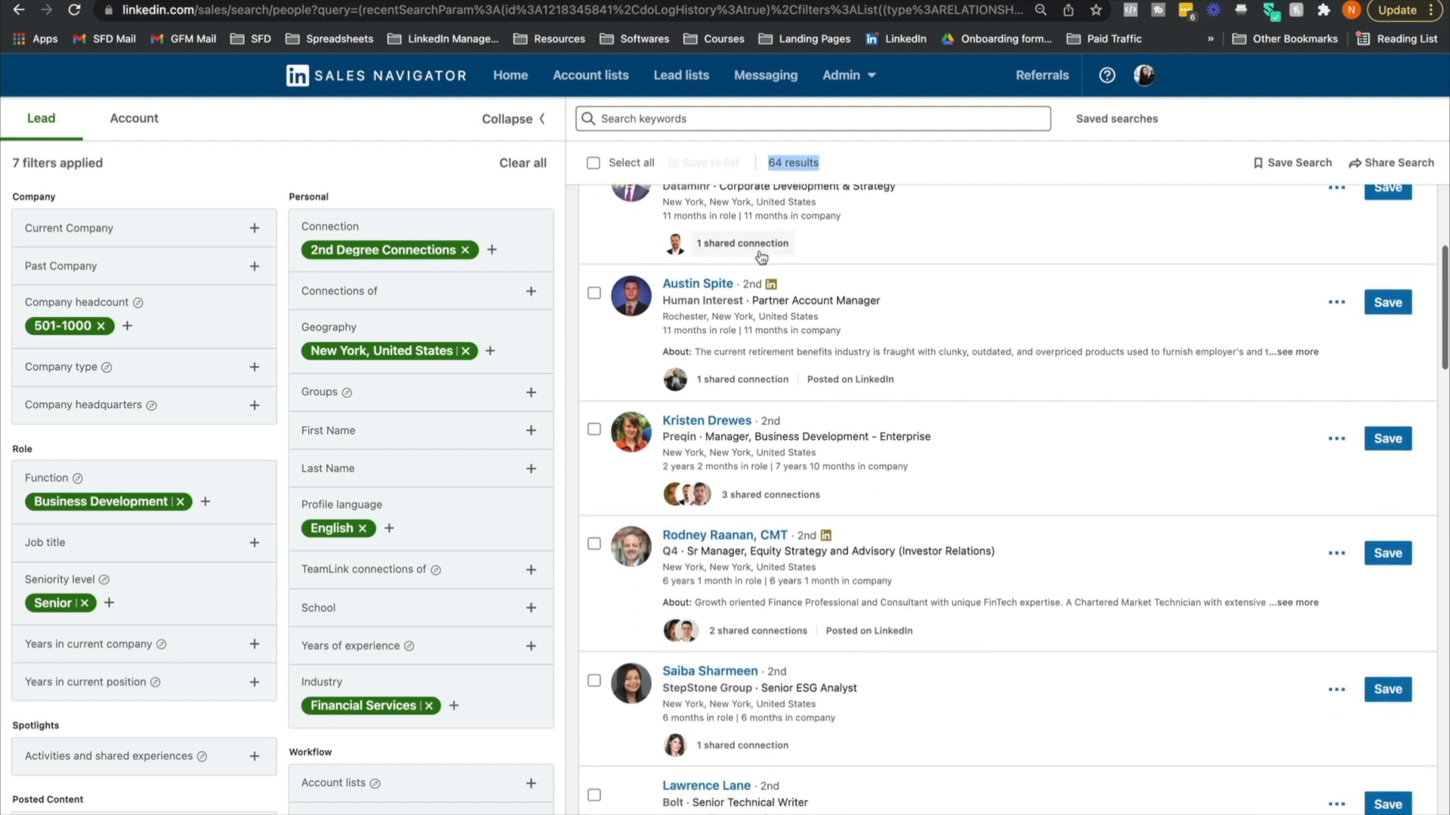
pyautogui.scroll(-2, 761, 257)
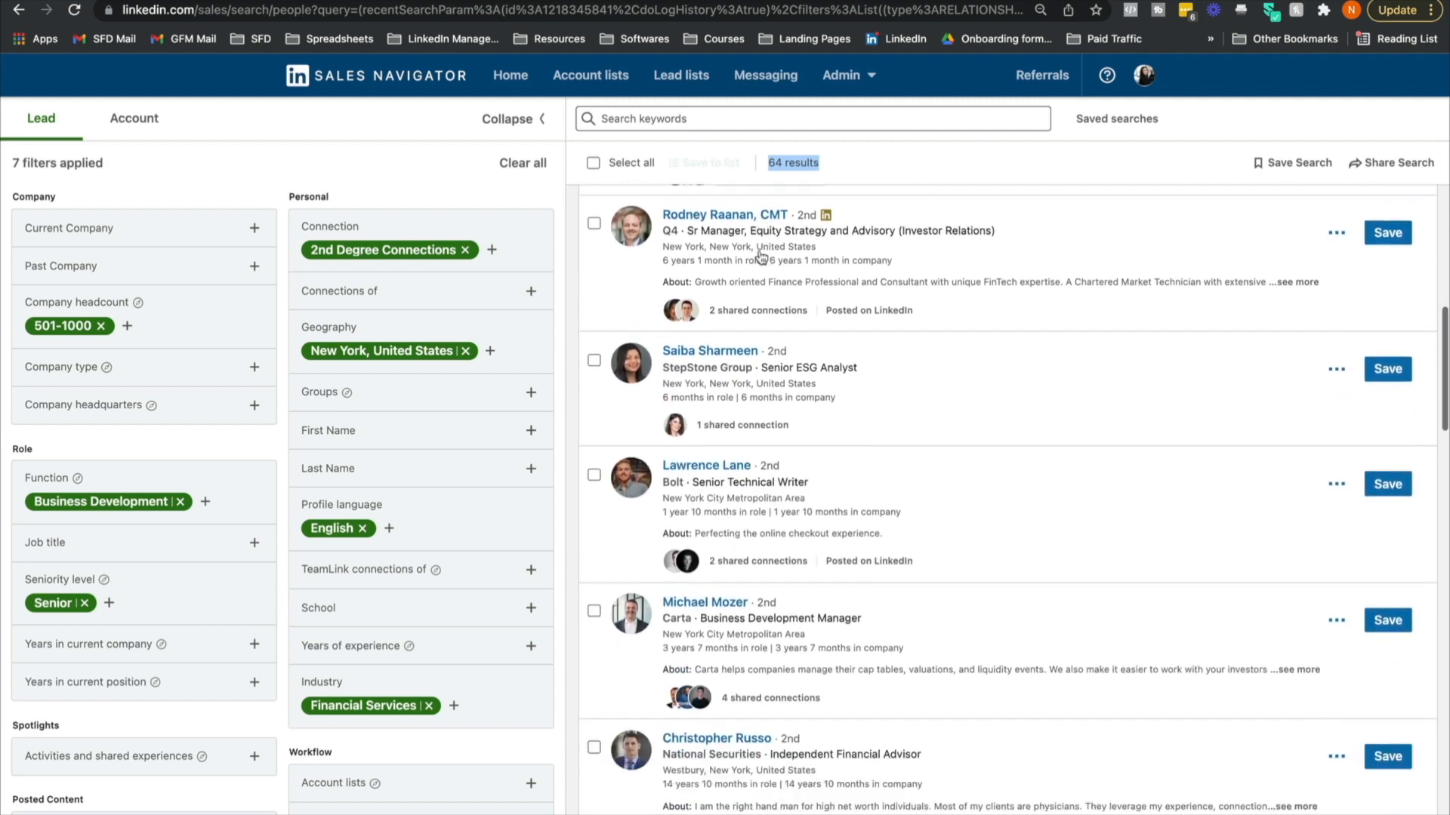
pyautogui.scroll(-5, 761, 257)
pyautogui.scroll(-10, 759, 254)
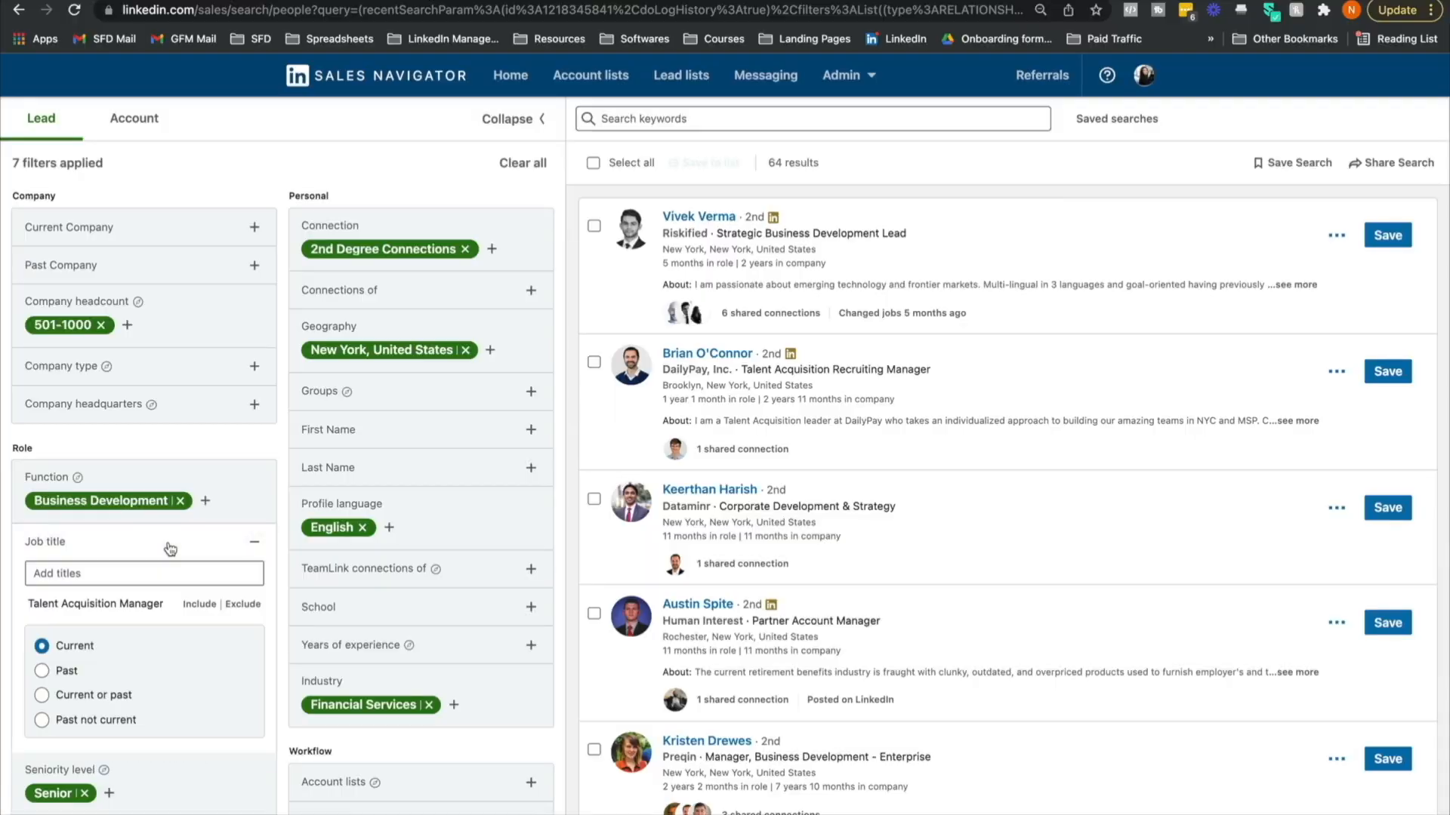
pyautogui.click(244, 605)
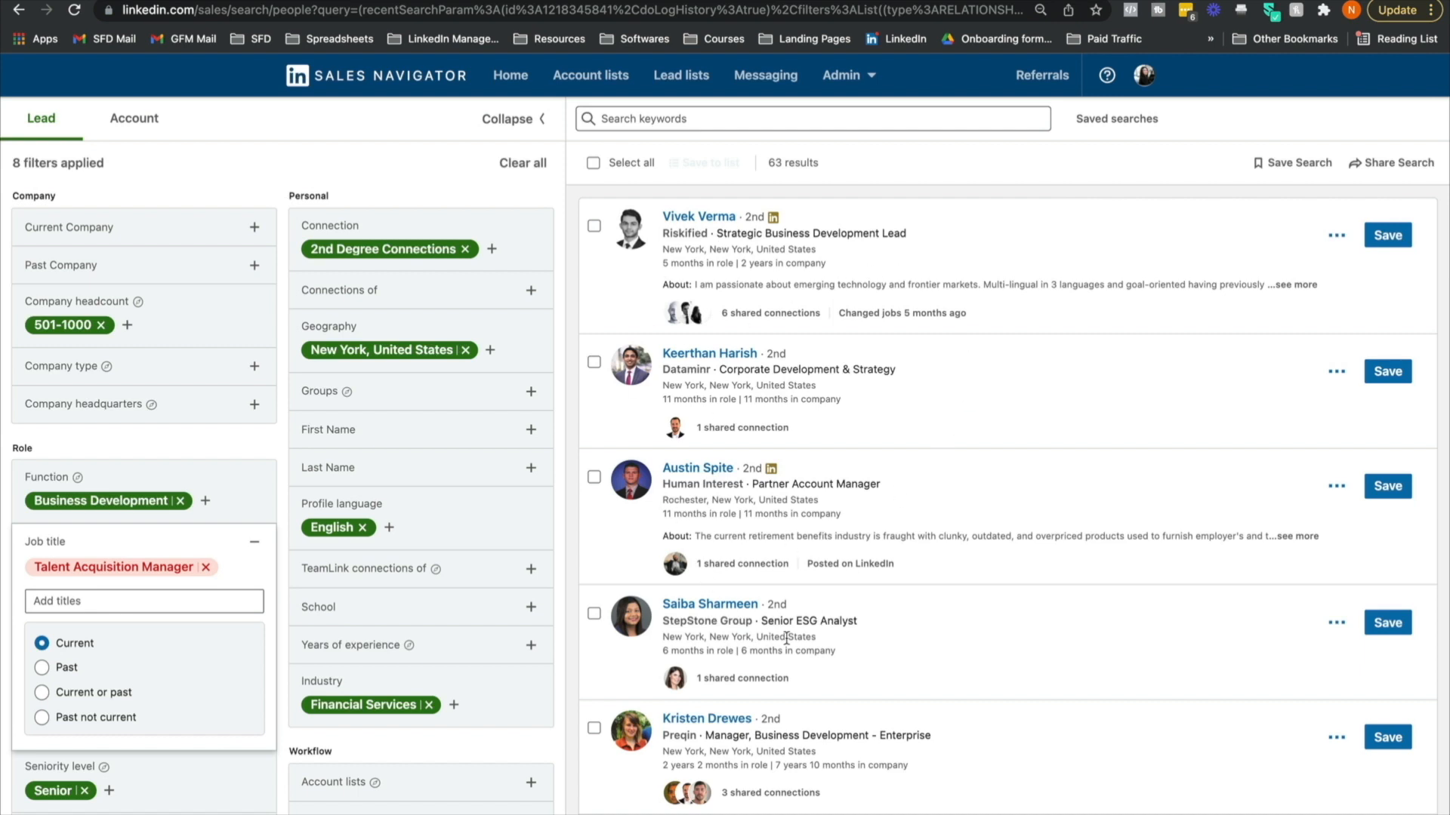
pyautogui.click(190, 567)
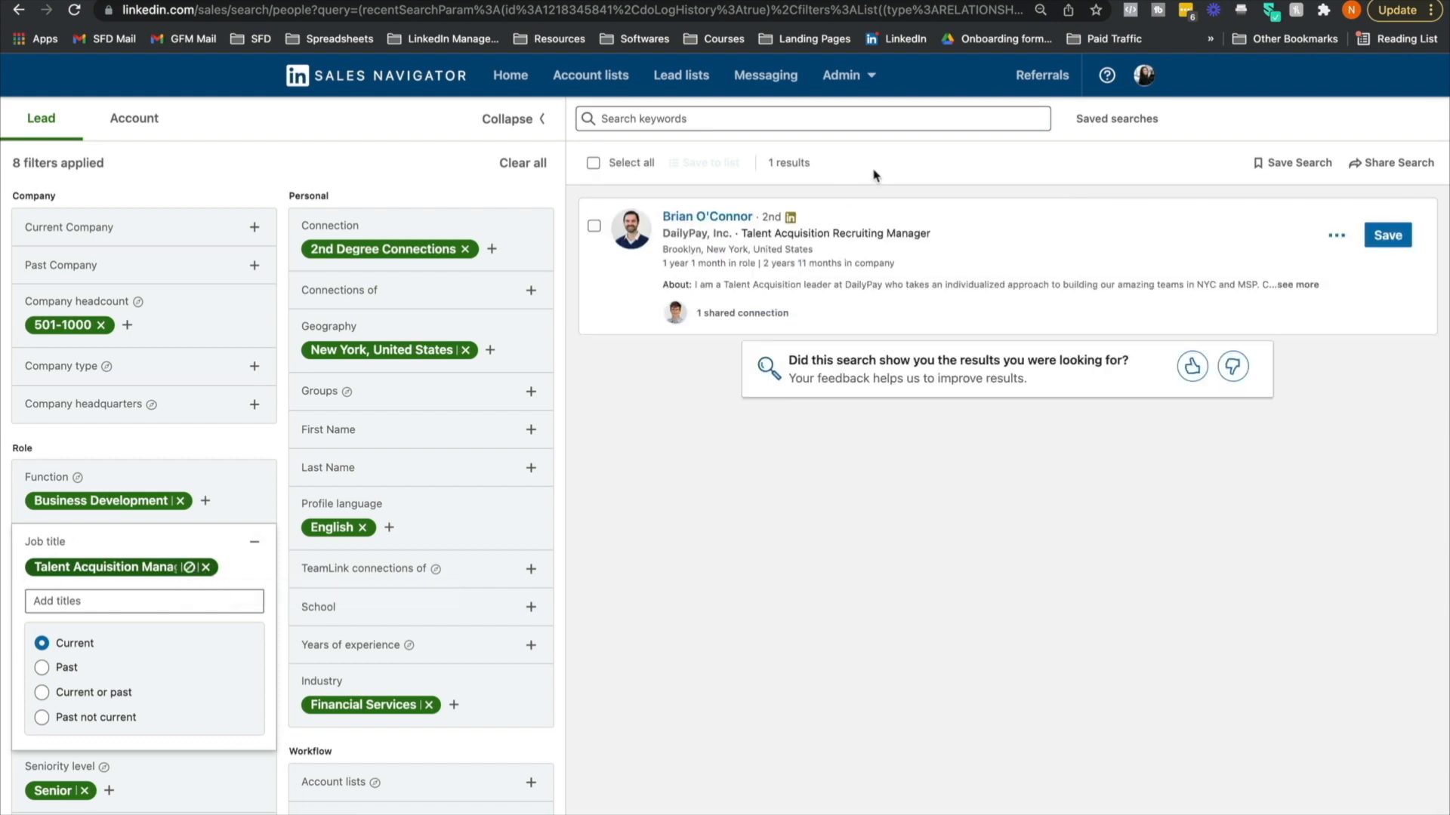
pyautogui.click(190, 567)
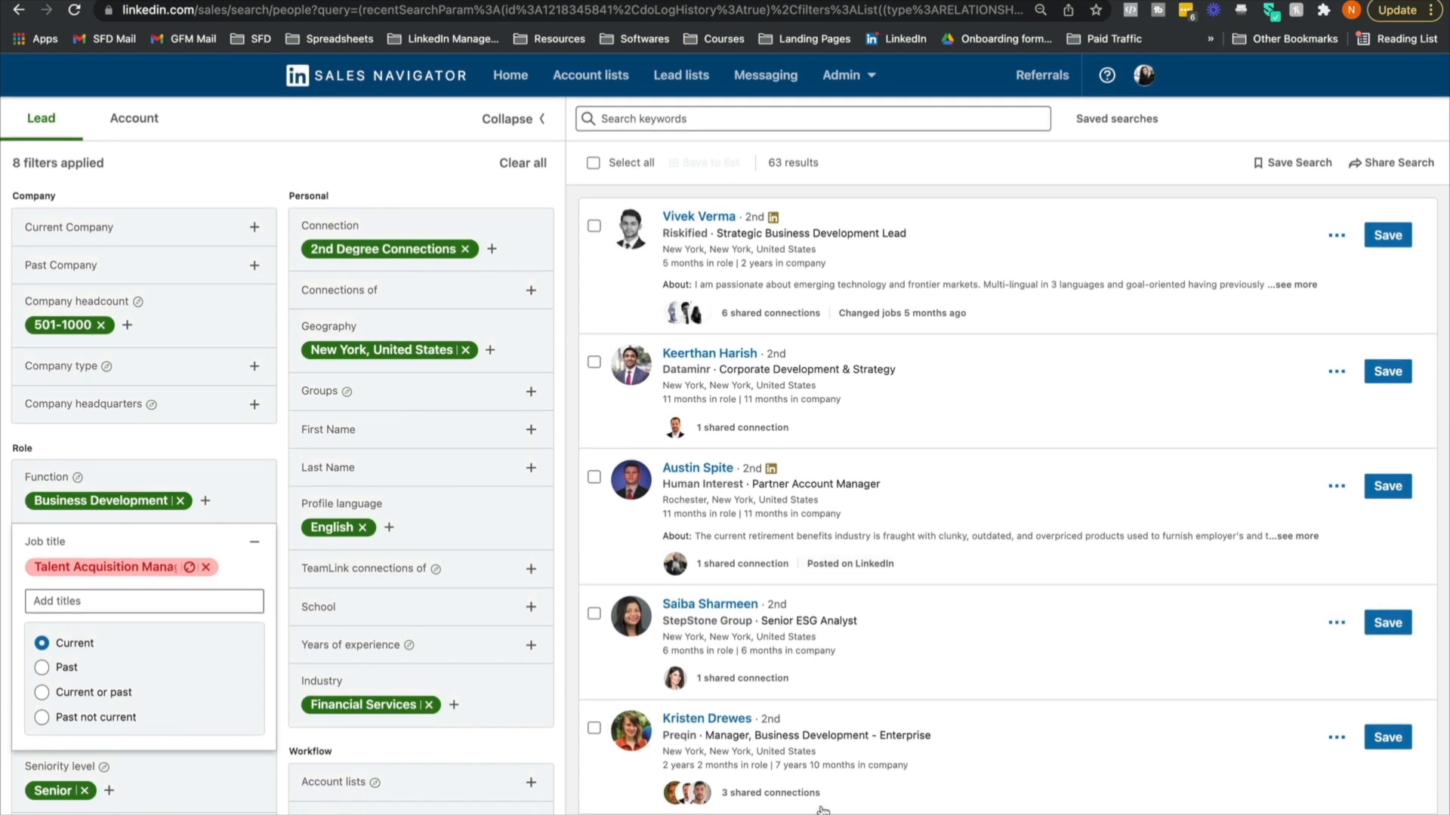
# Exclude Independent Financial Advisor as a current job title as well.
pyautogui.click(143, 601)
pyautogui.write('independant')
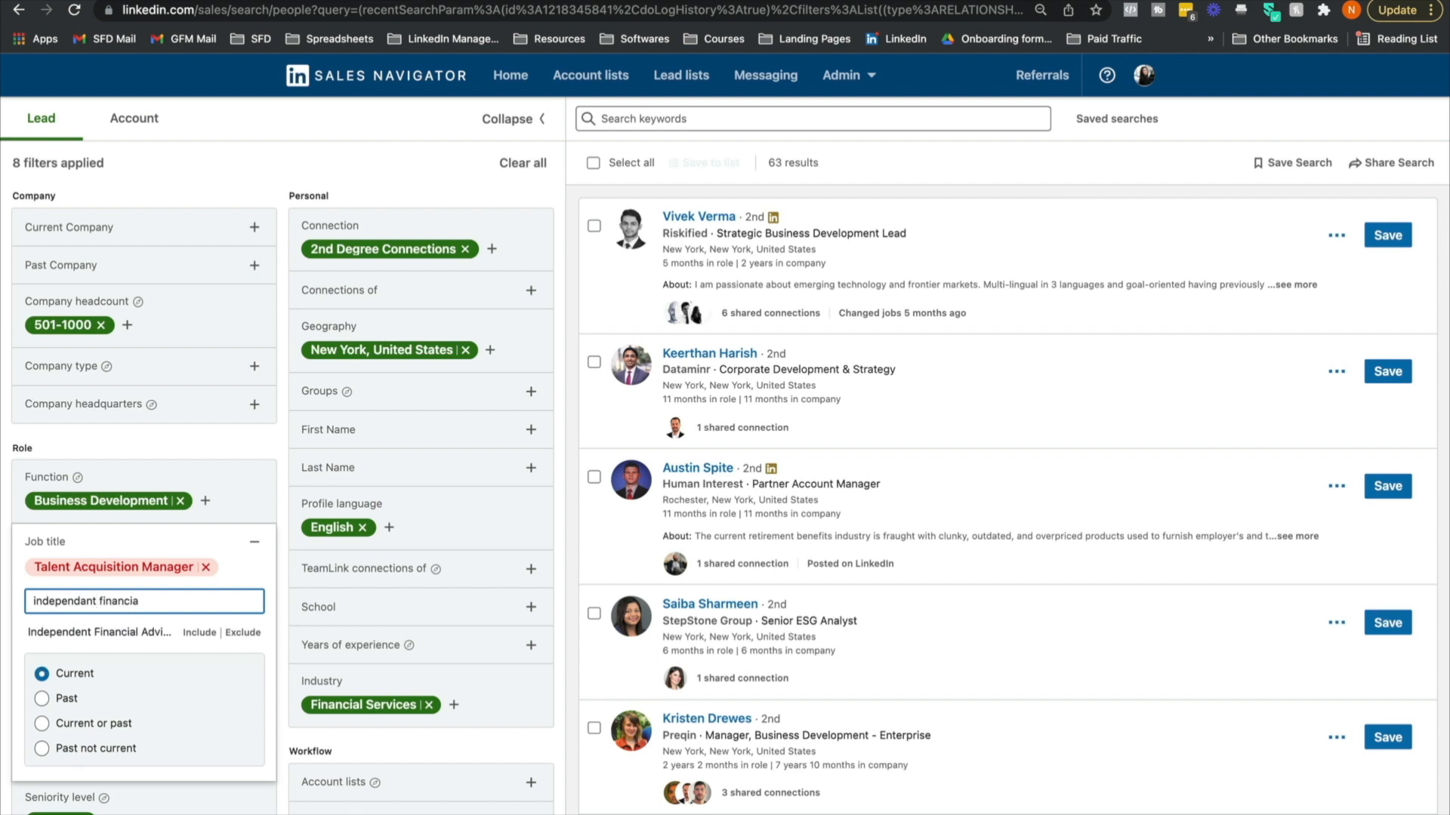
pyautogui.write('financial advisor')
pyautogui.click(243, 632)
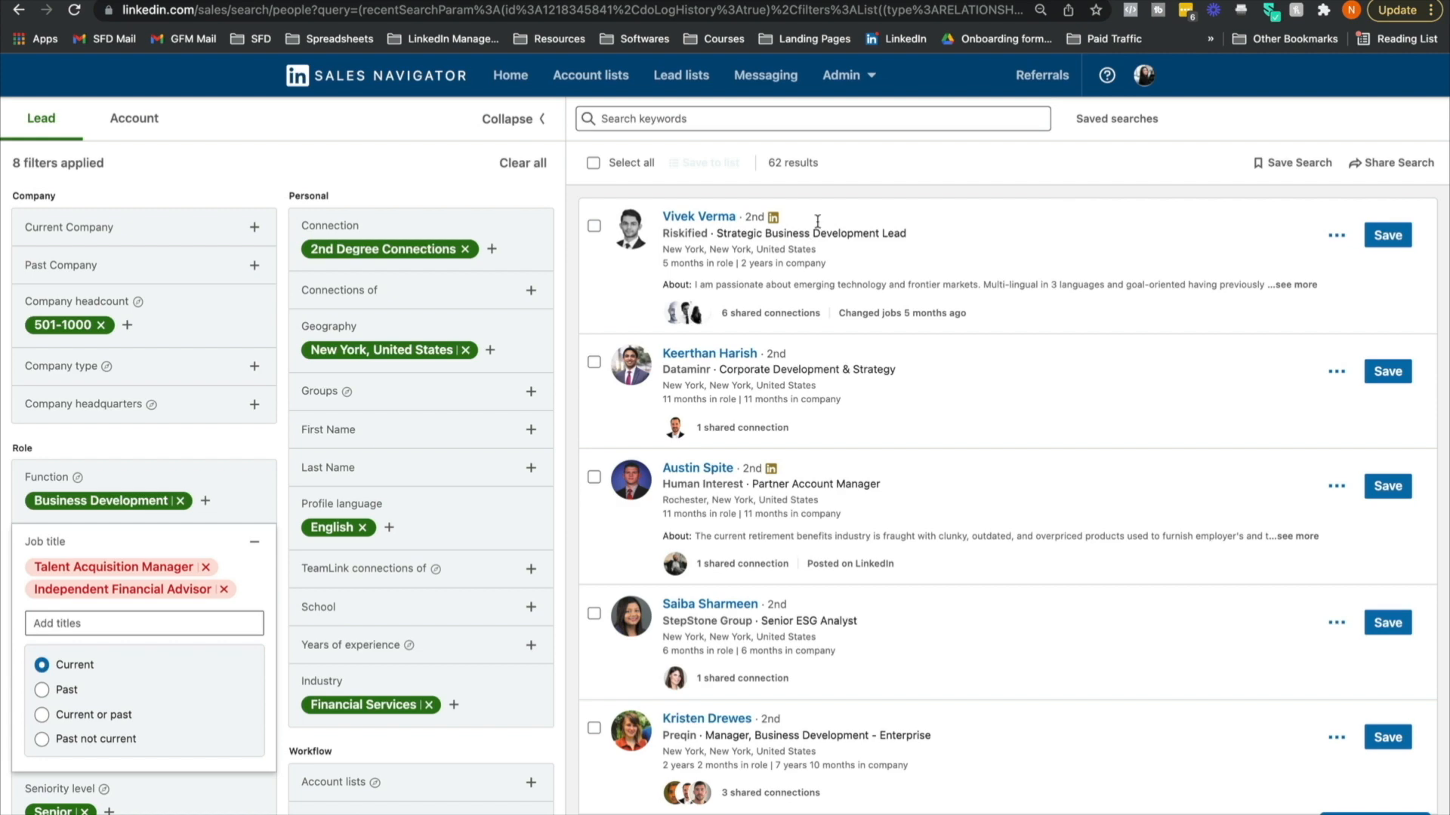
# Save the filtered lead search under its suggested name.
pyautogui.click(1287, 162)
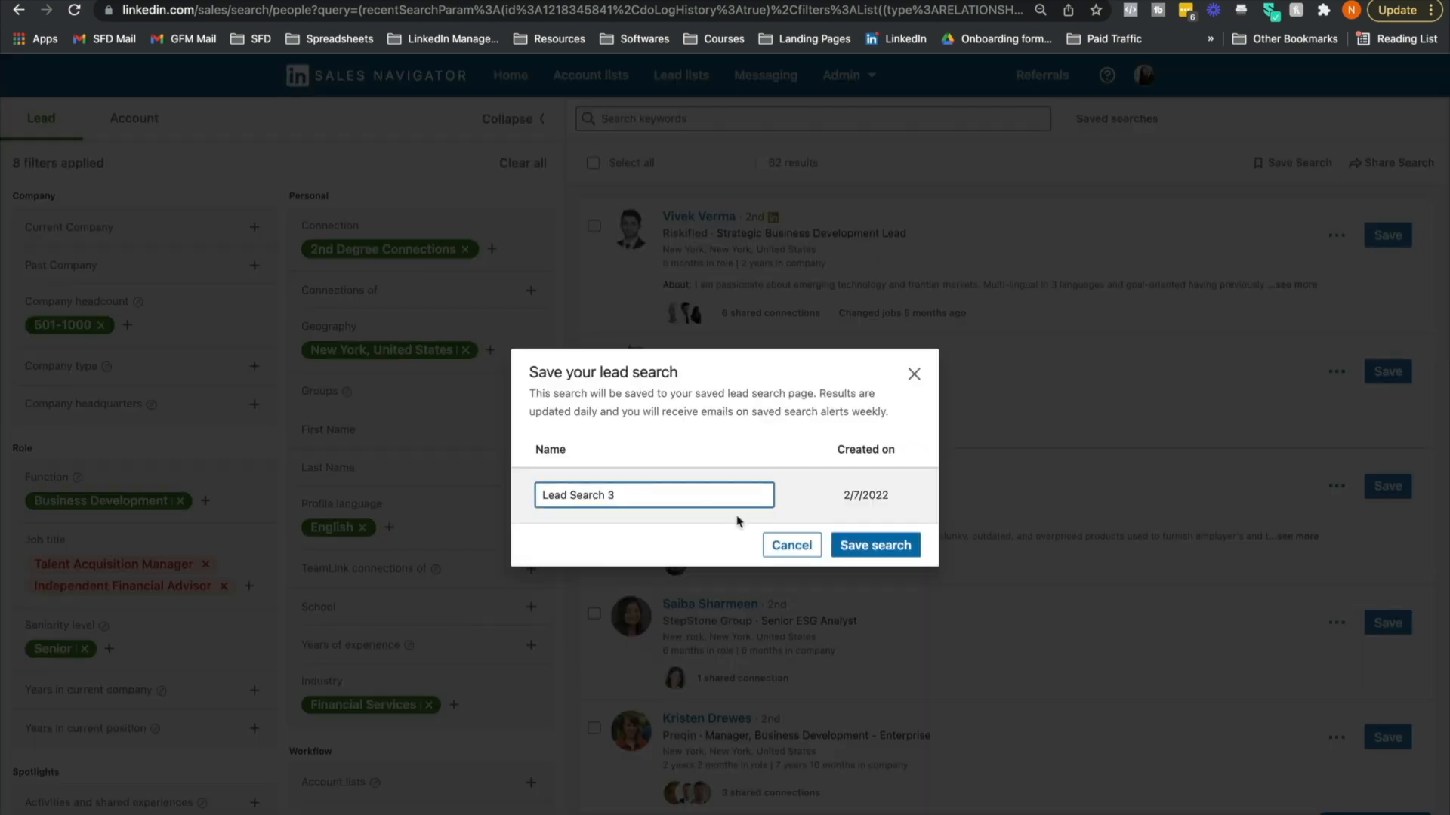
pyautogui.click(876, 546)
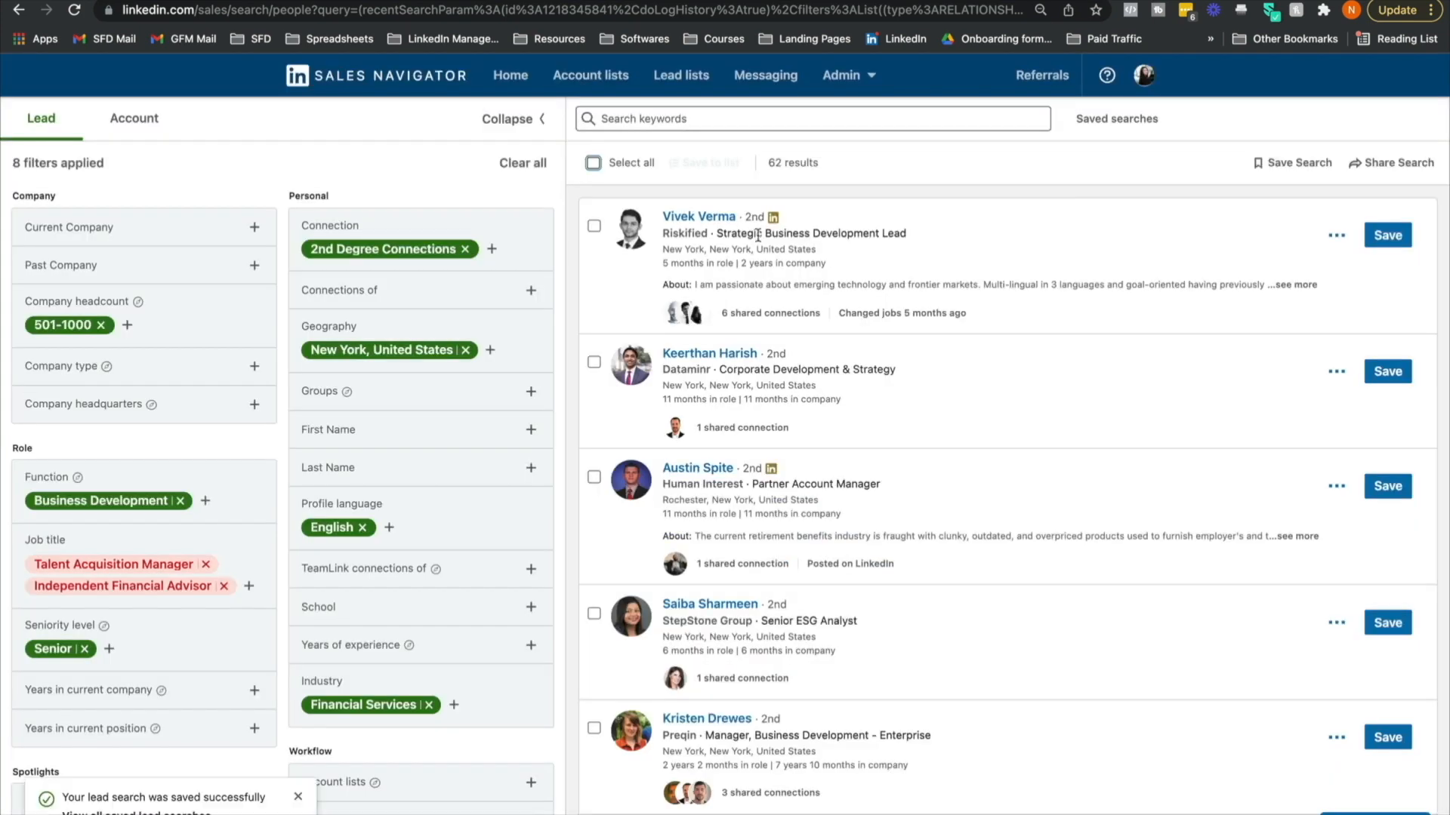
# Select the first, third and fifth leads in the results and open the lists they can be saved to.
pyautogui.click(594, 225)
pyautogui.click(594, 477)
pyautogui.click(594, 728)
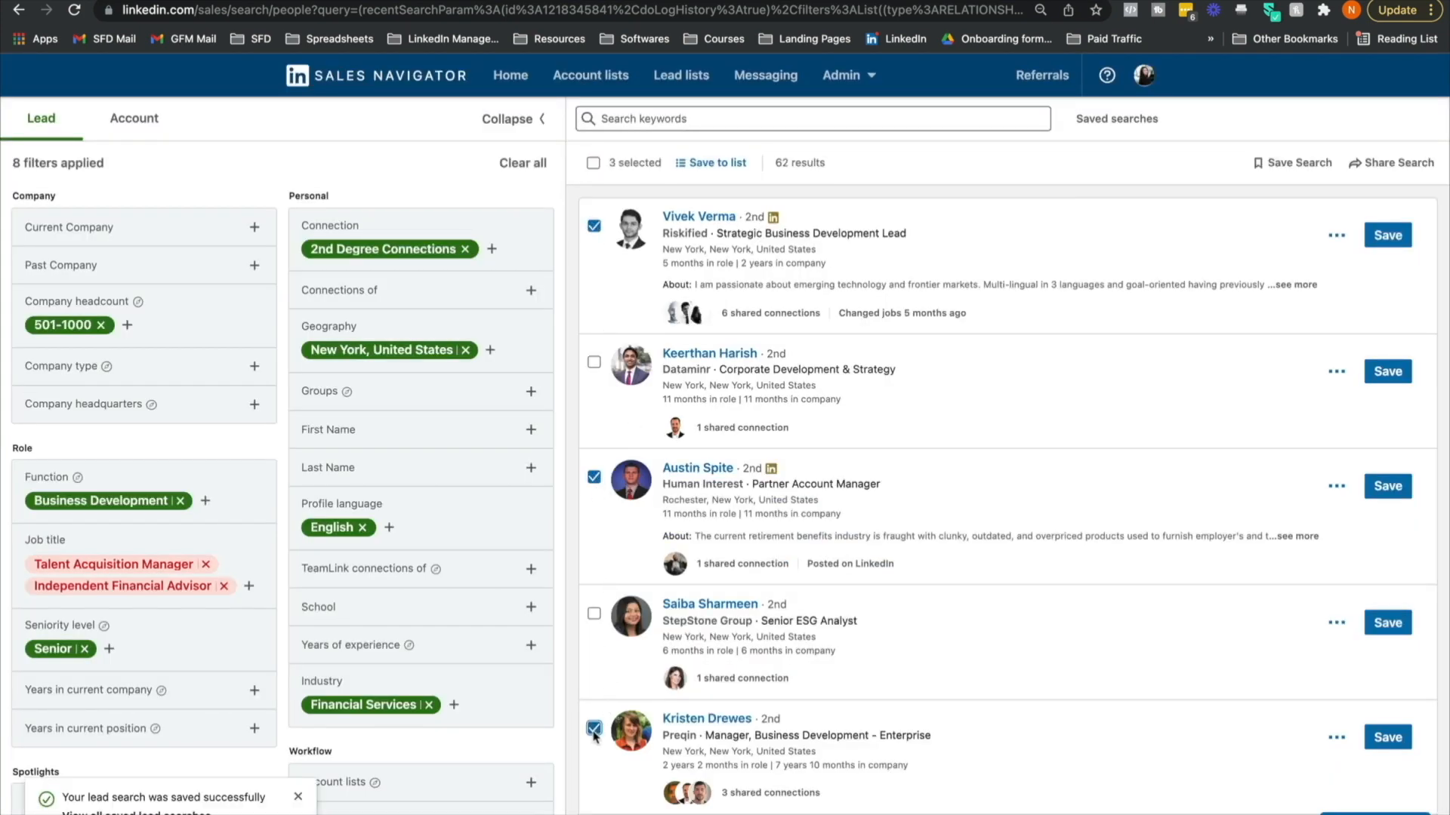
pyautogui.click(715, 164)
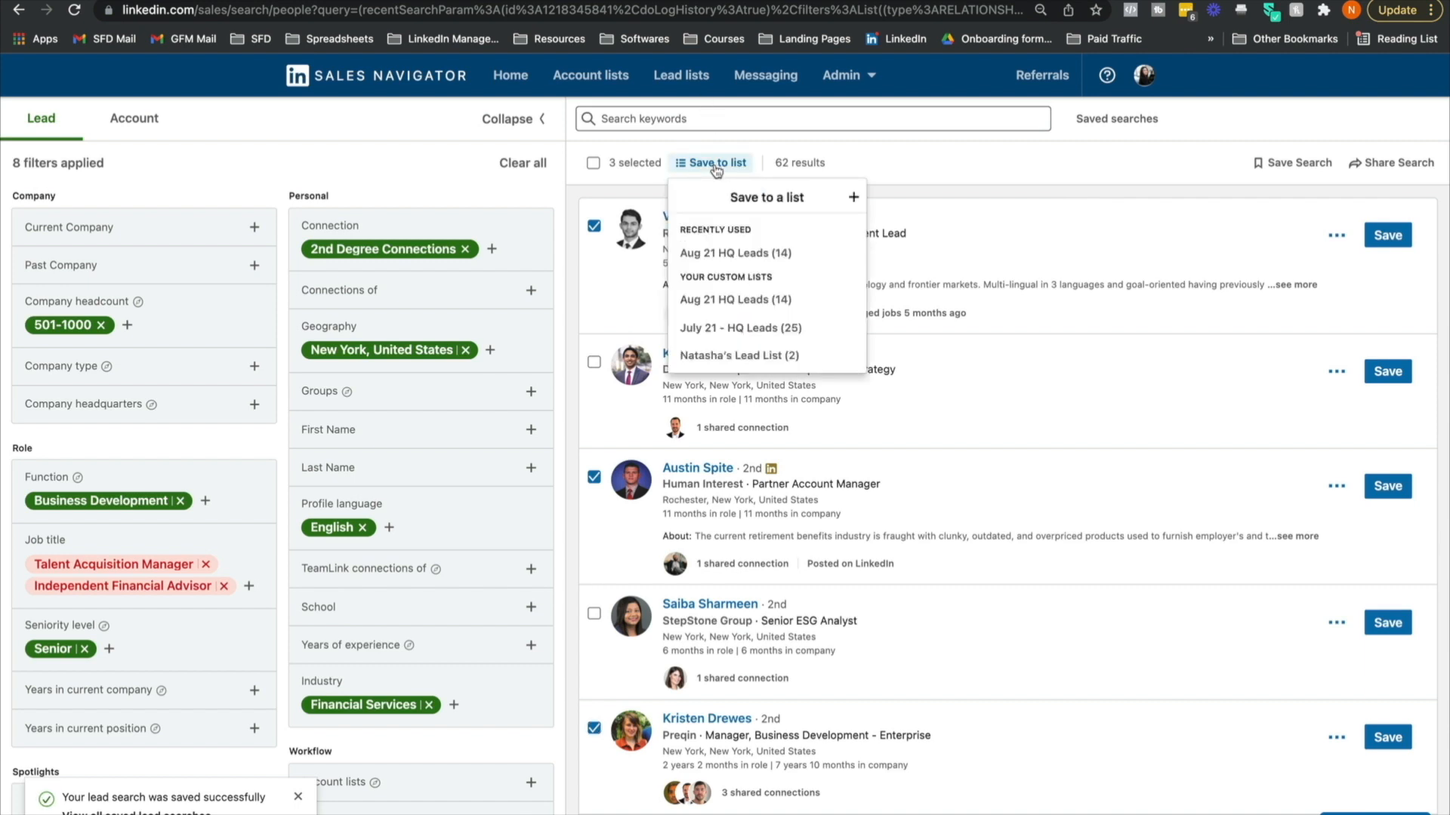
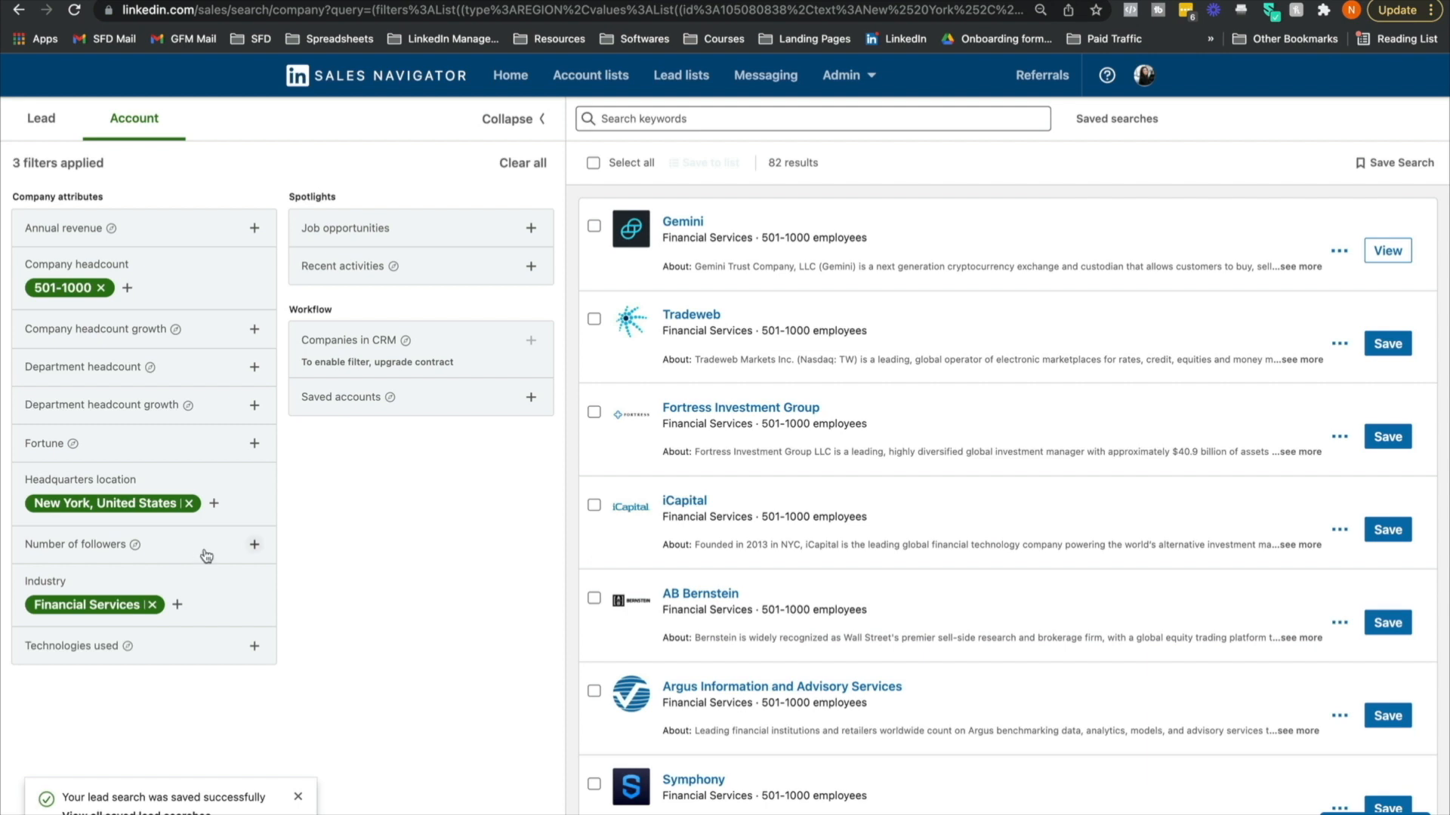
# Remove the Financial Services industry, New York headquarters location and 501-1000 headcount filters from the account search.
pyautogui.click(152, 605)
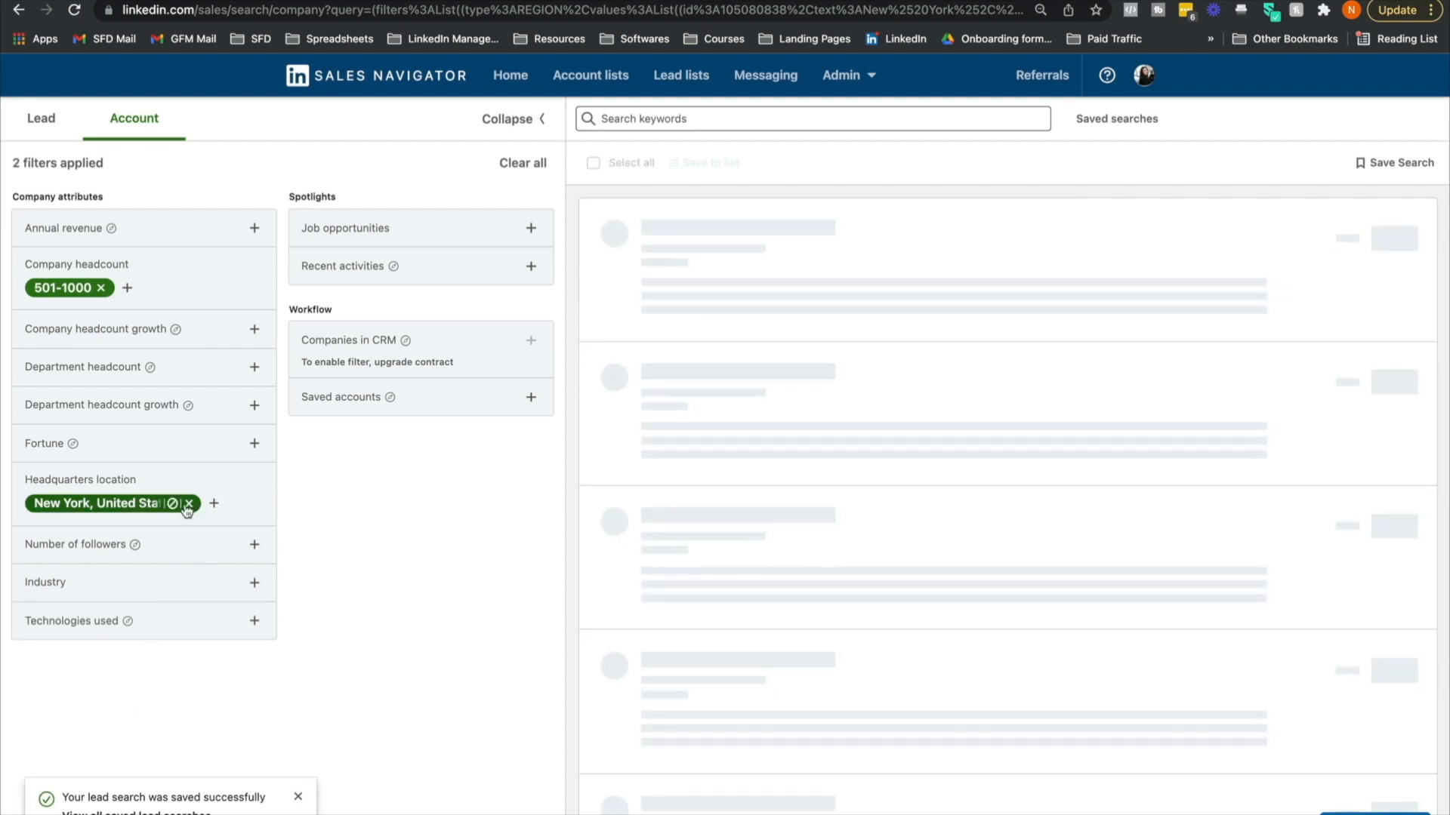
pyautogui.click(189, 503)
pyautogui.click(101, 288)
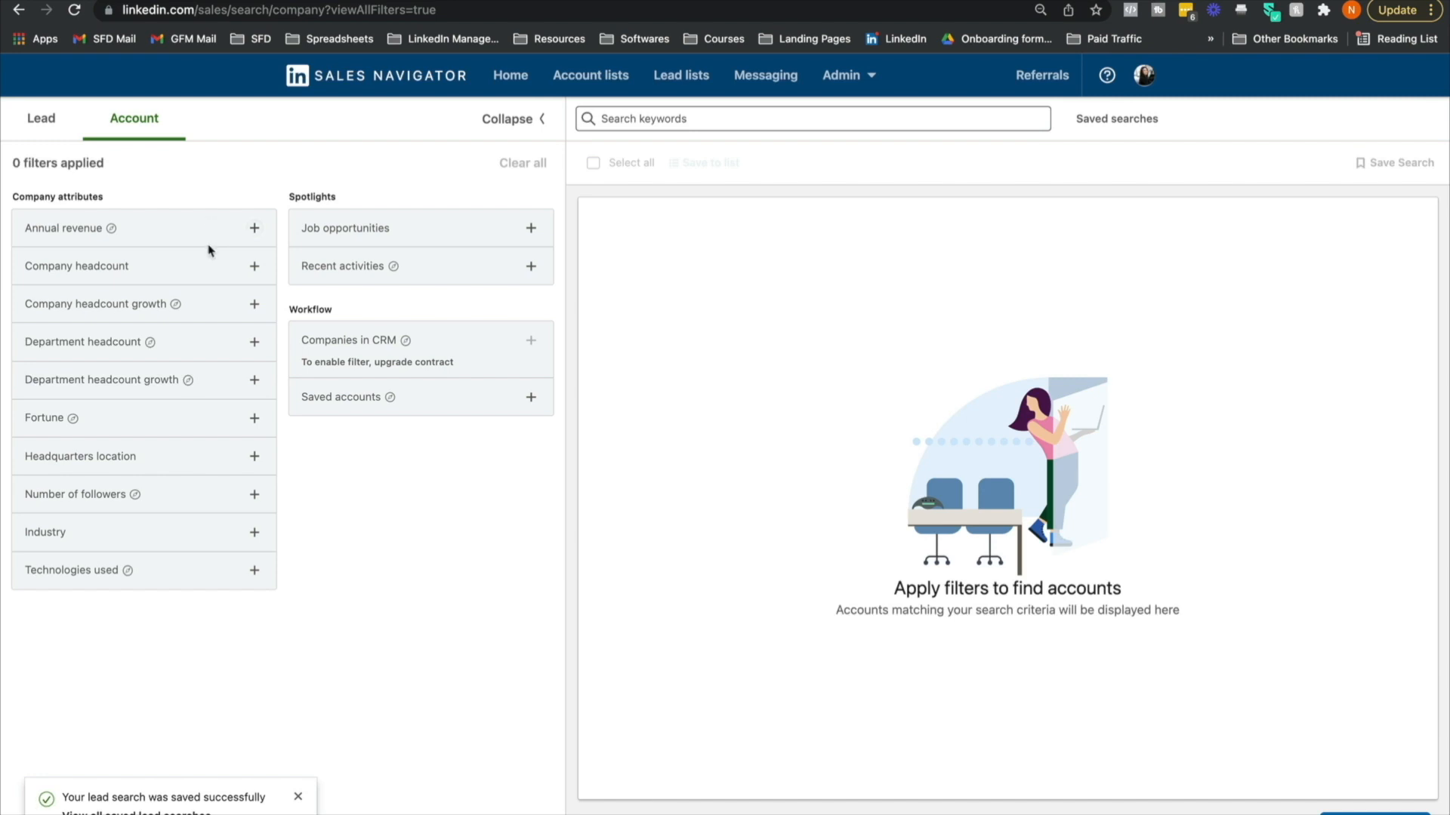
# Filter the account search by annual revenue in USD, from 10 to 20 million.
pyautogui.click(181, 228)
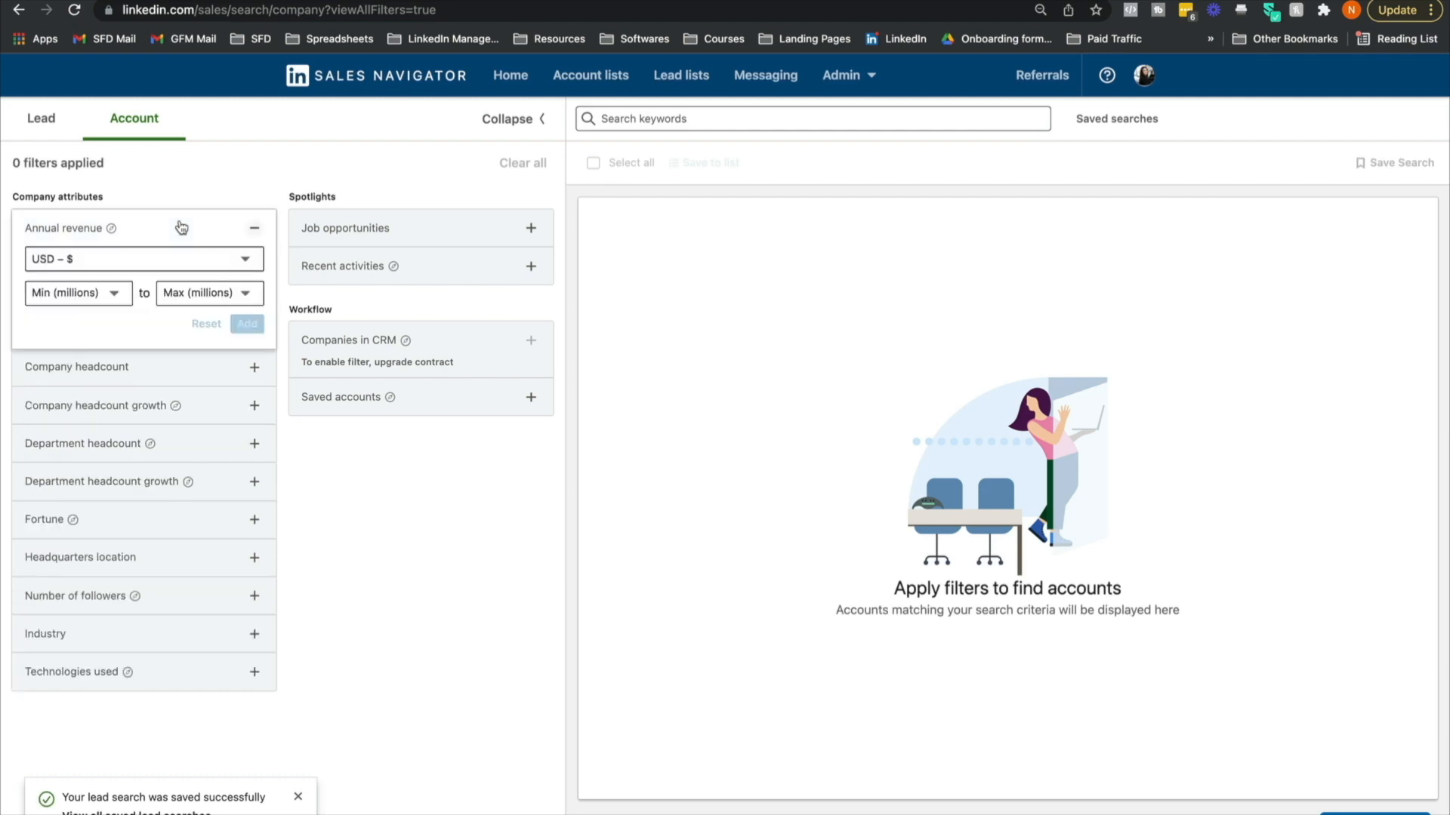
pyautogui.click(86, 268)
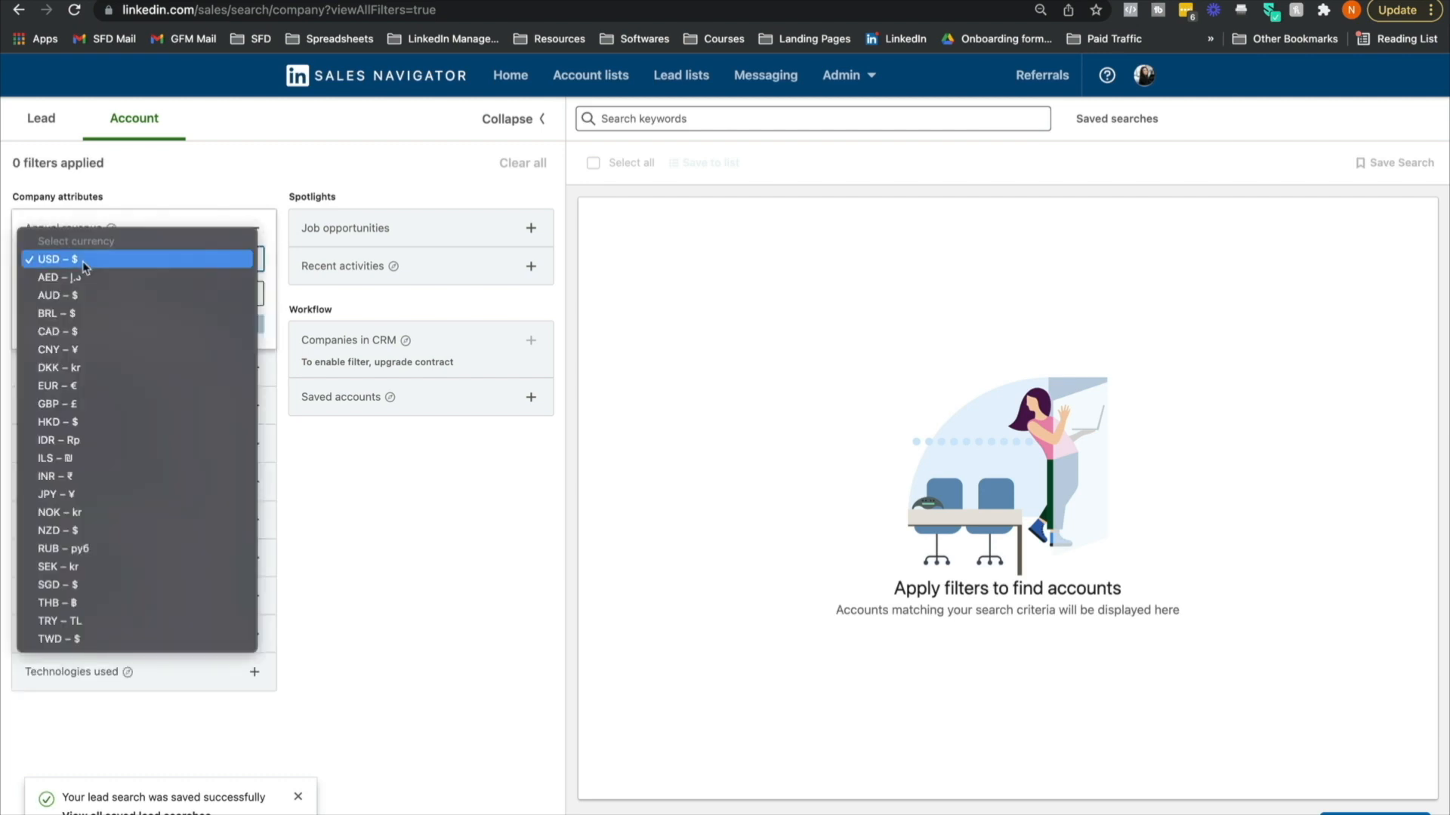
pyautogui.click(85, 264)
pyautogui.click(88, 296)
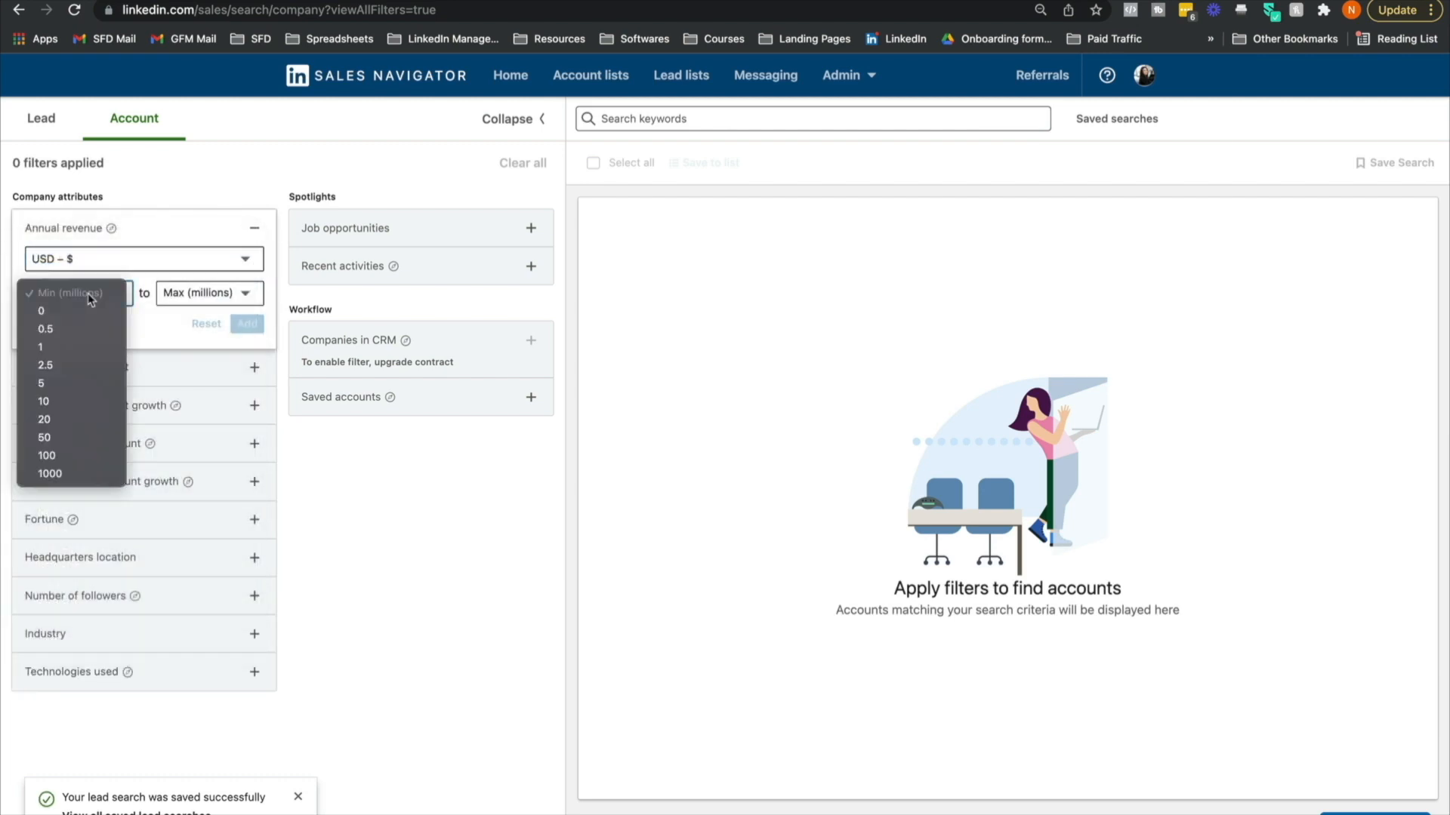
pyautogui.click(76, 347)
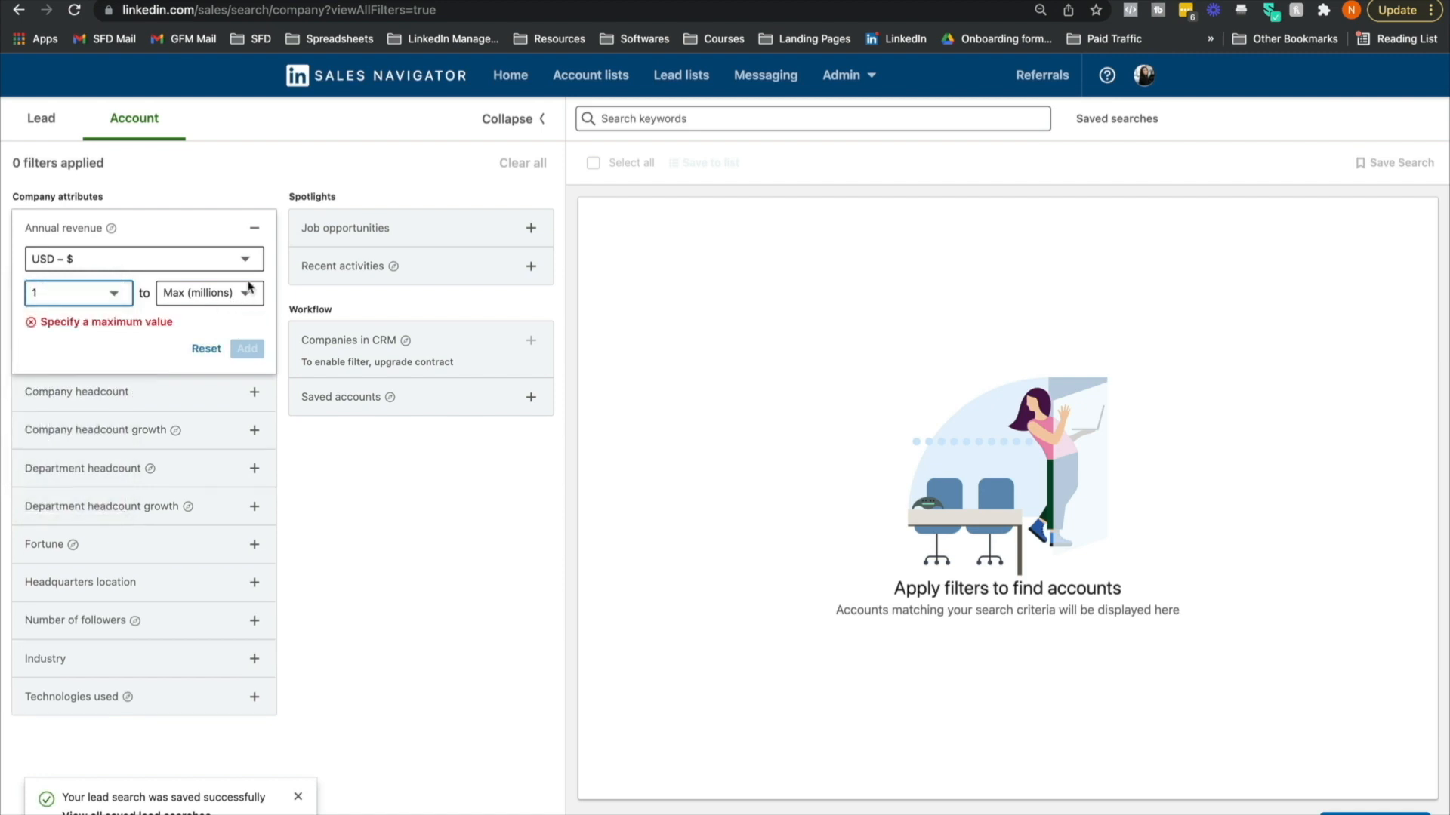
pyautogui.click(242, 294)
pyautogui.click(203, 365)
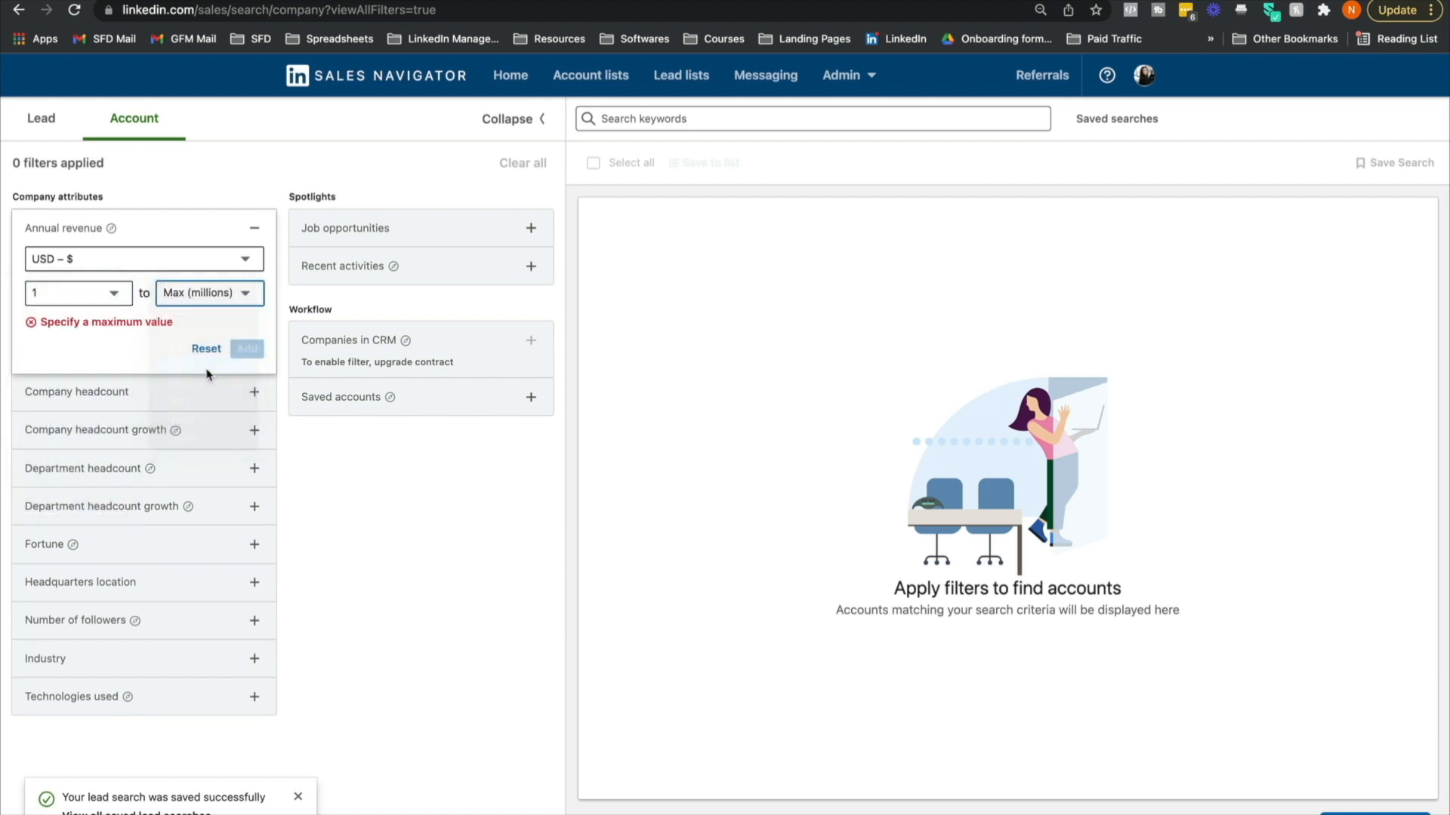
pyautogui.click(101, 294)
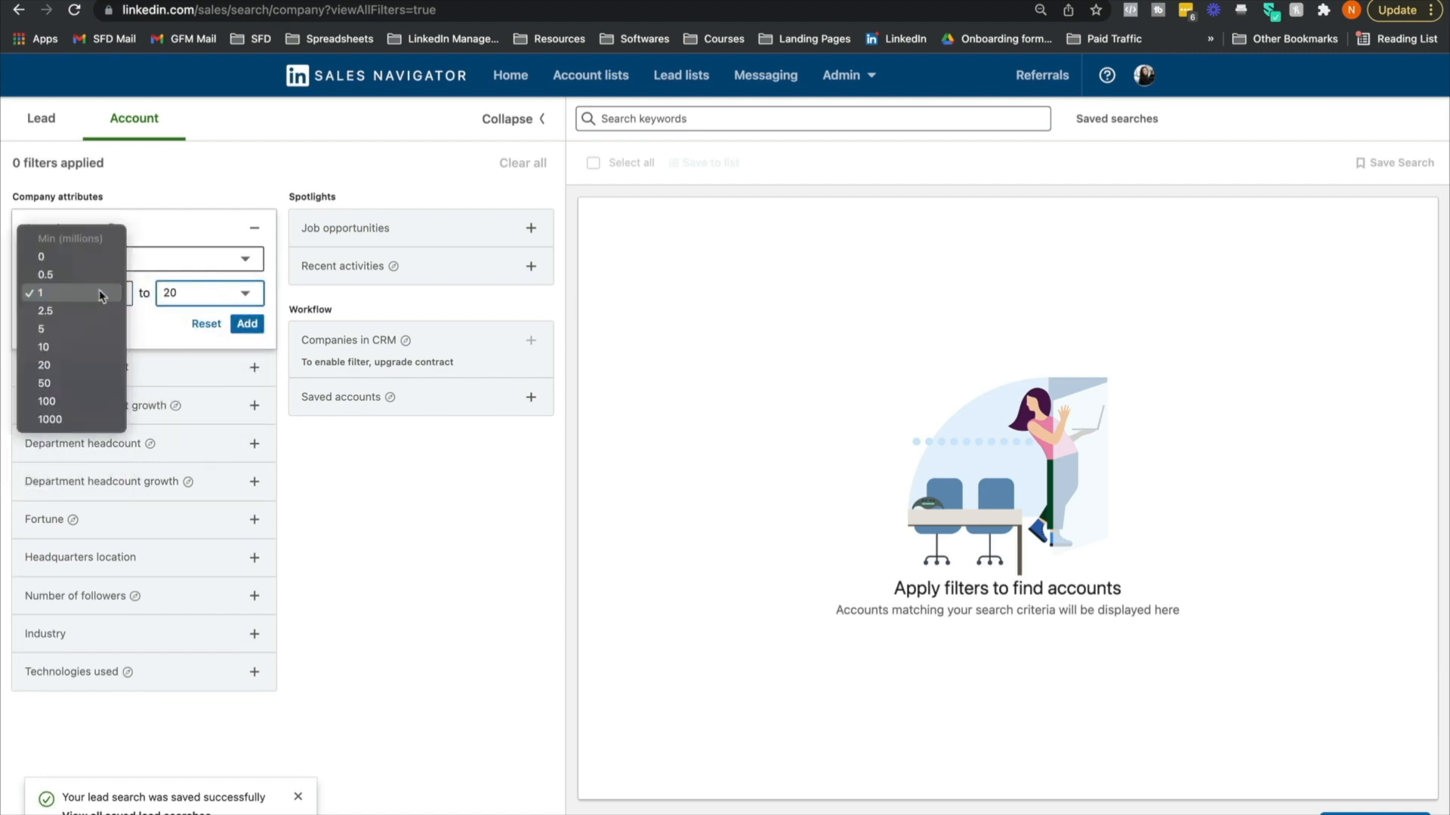
pyautogui.click(82, 346)
pyautogui.click(246, 324)
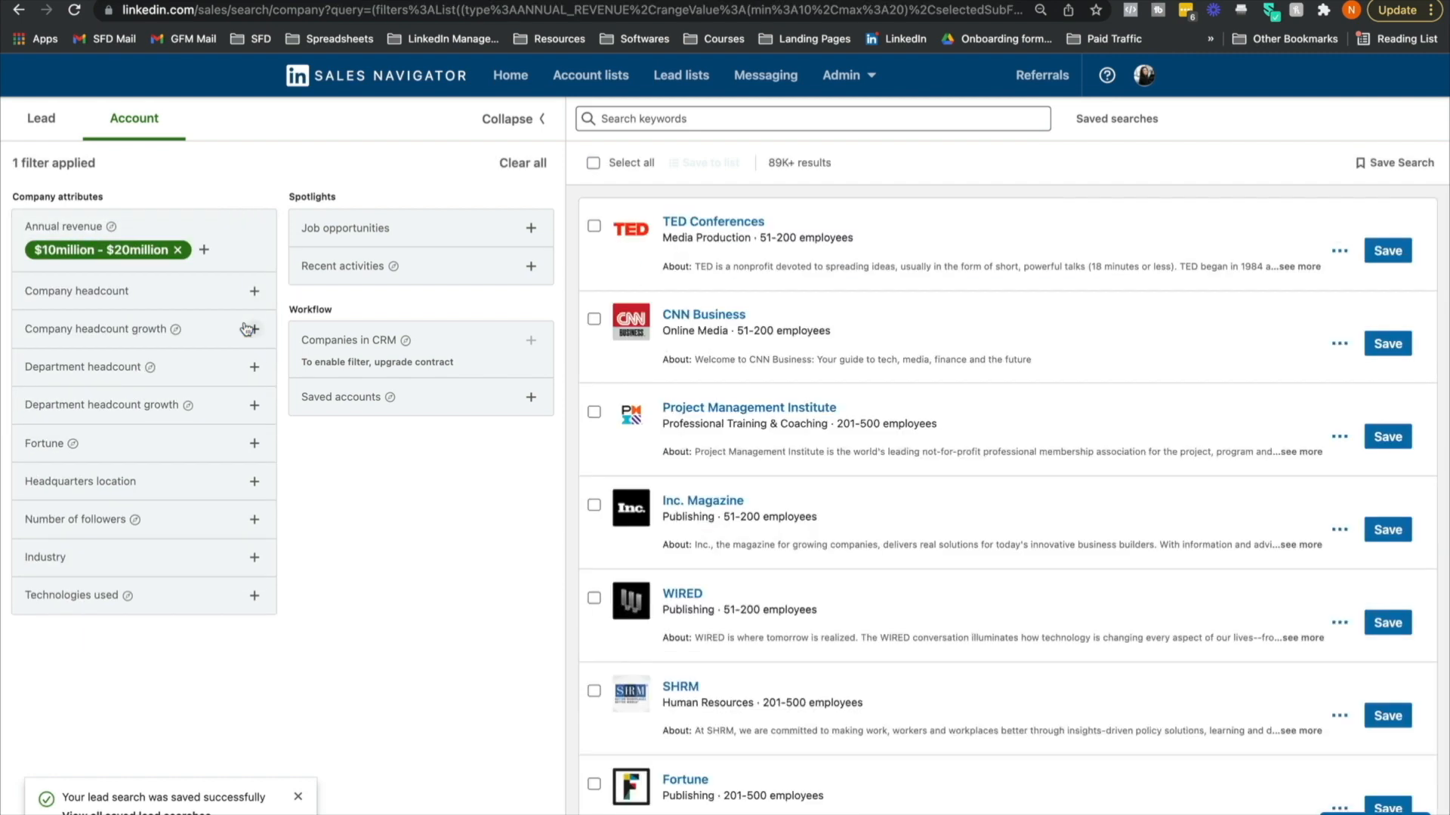
# Add a company headcount filter of 11-50 to the account search.
pyautogui.click(204, 298)
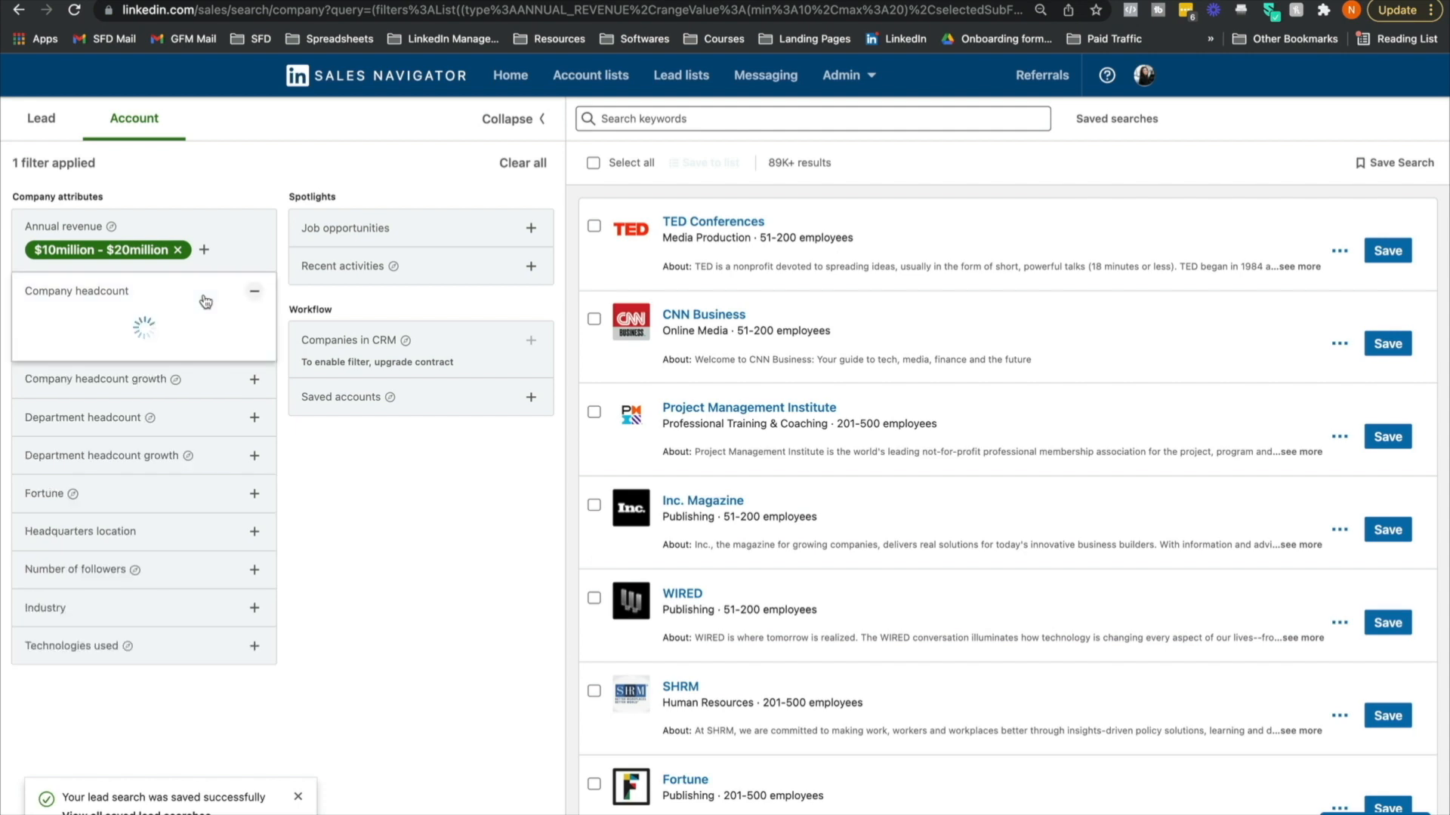
pyautogui.scroll(-3, 185, 343)
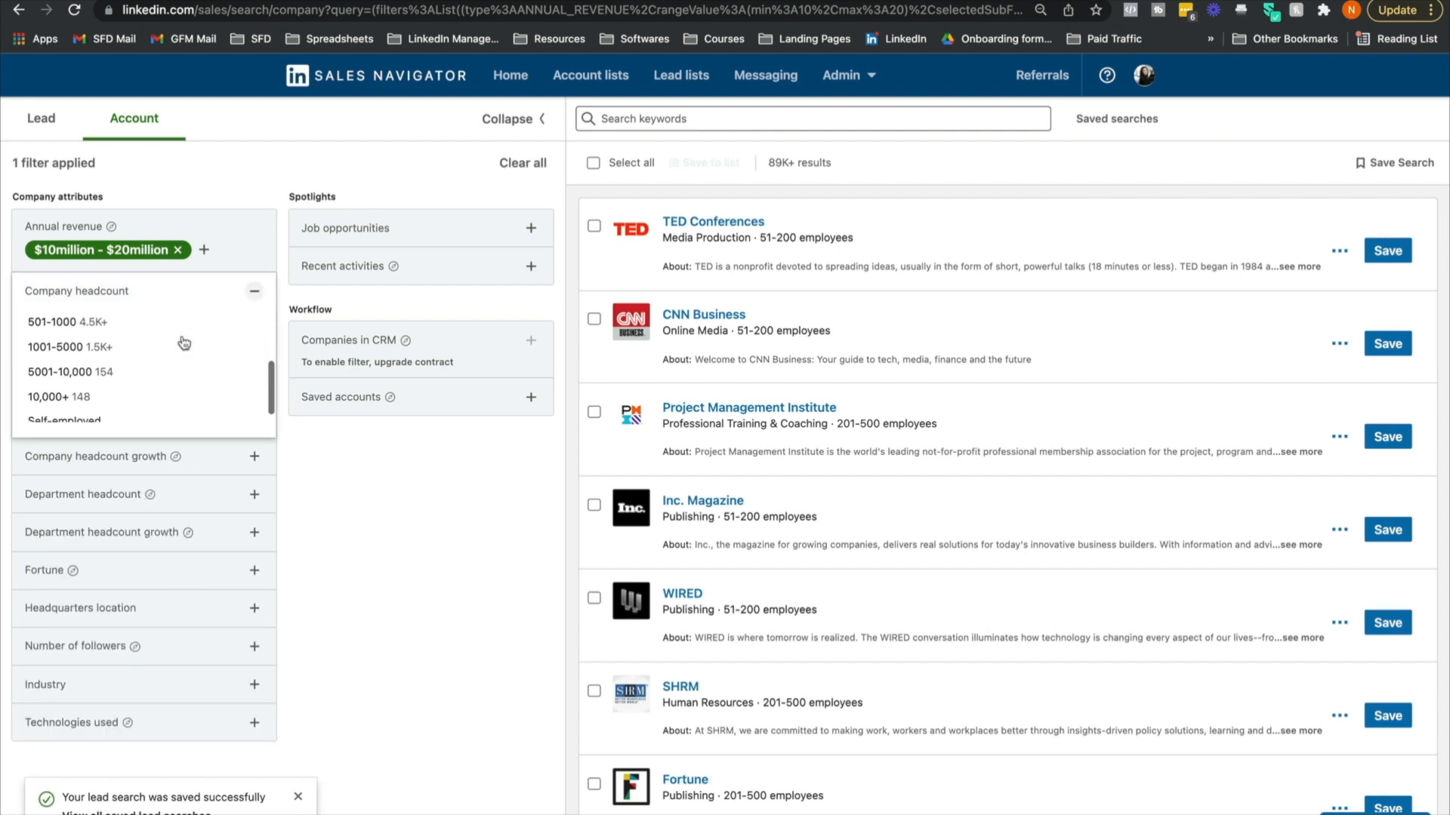
pyautogui.scroll(2, 184, 340)
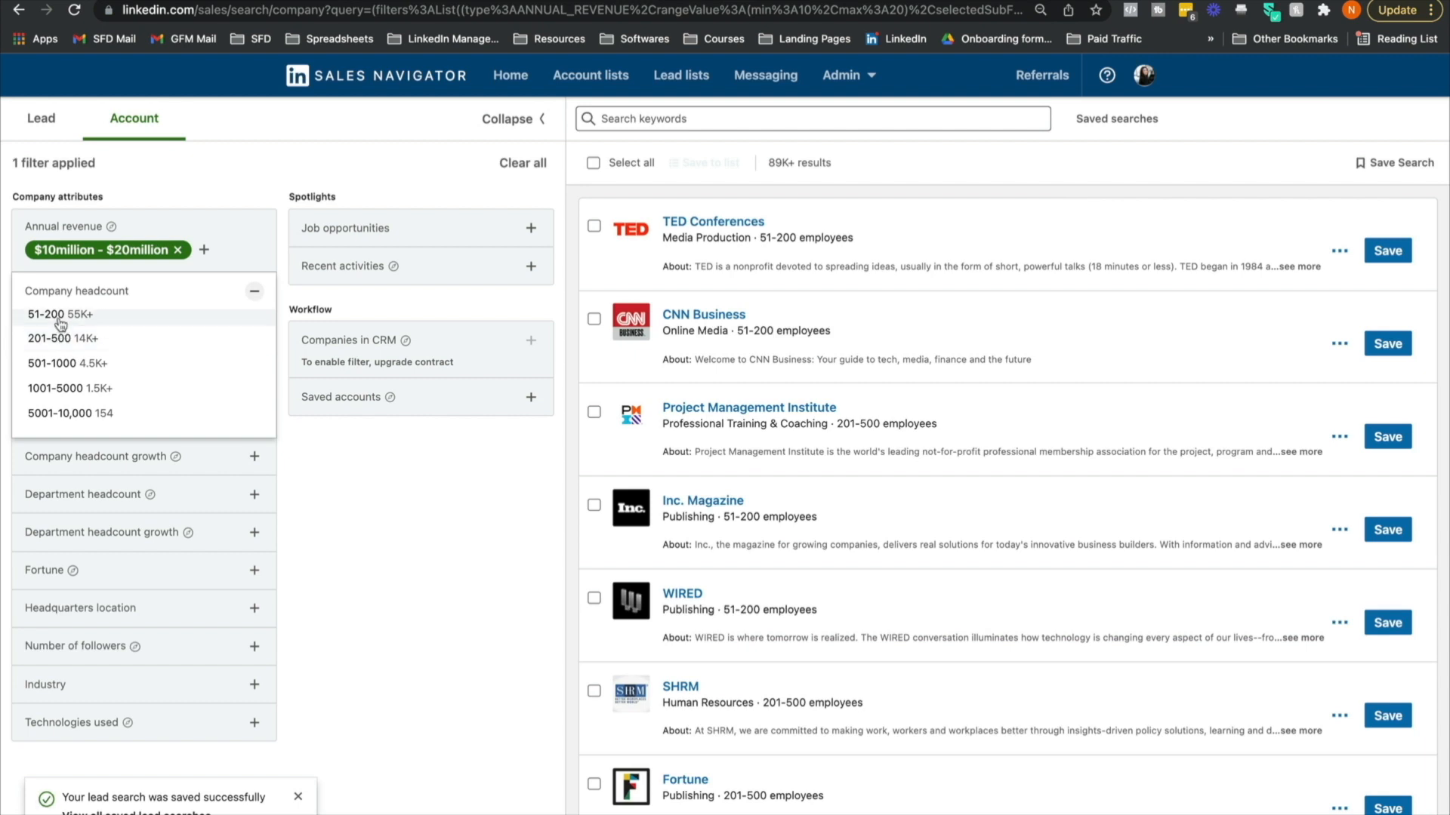
pyautogui.scroll(2, 60, 325)
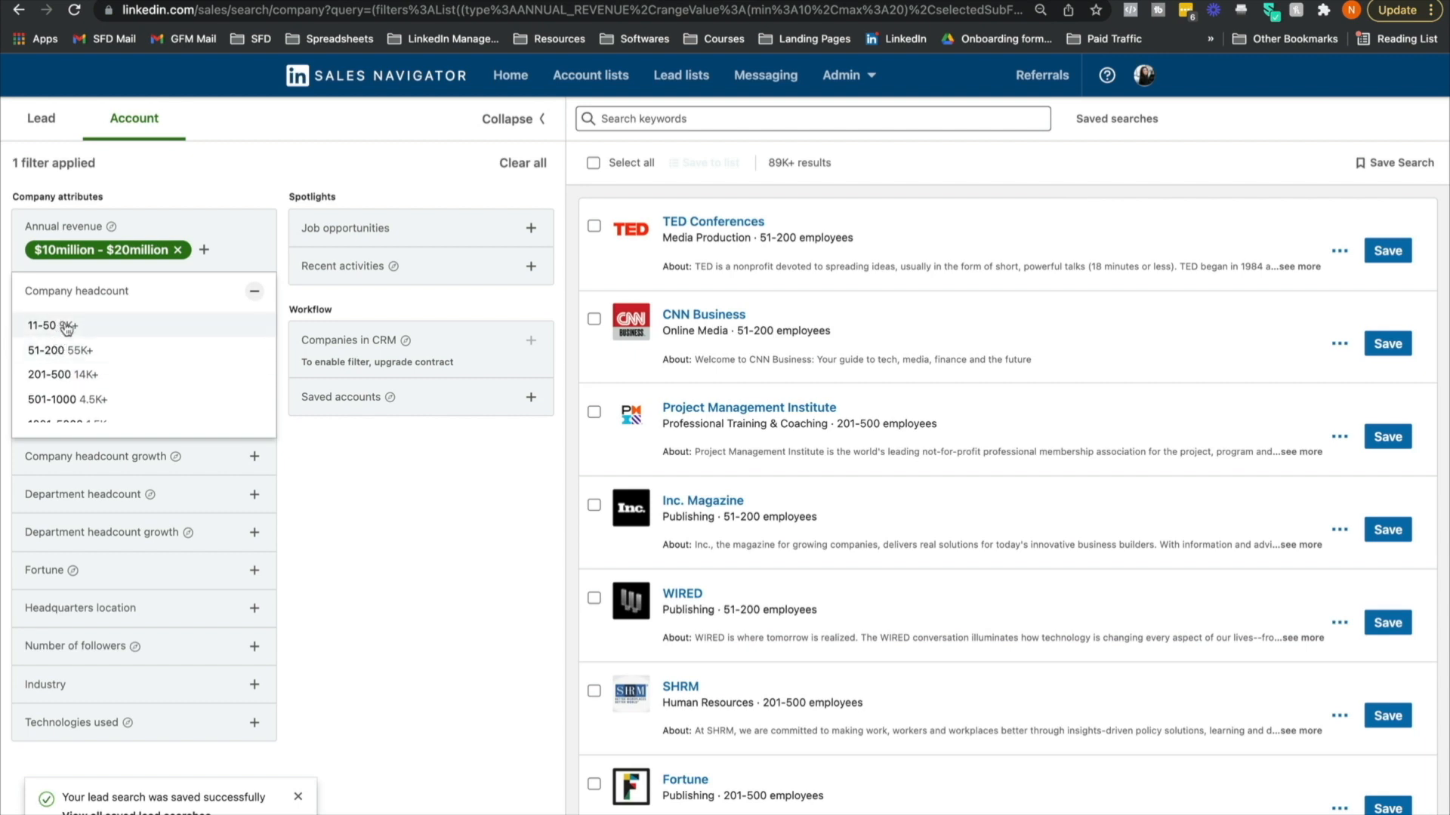
pyautogui.click(62, 325)
pyautogui.click(397, 488)
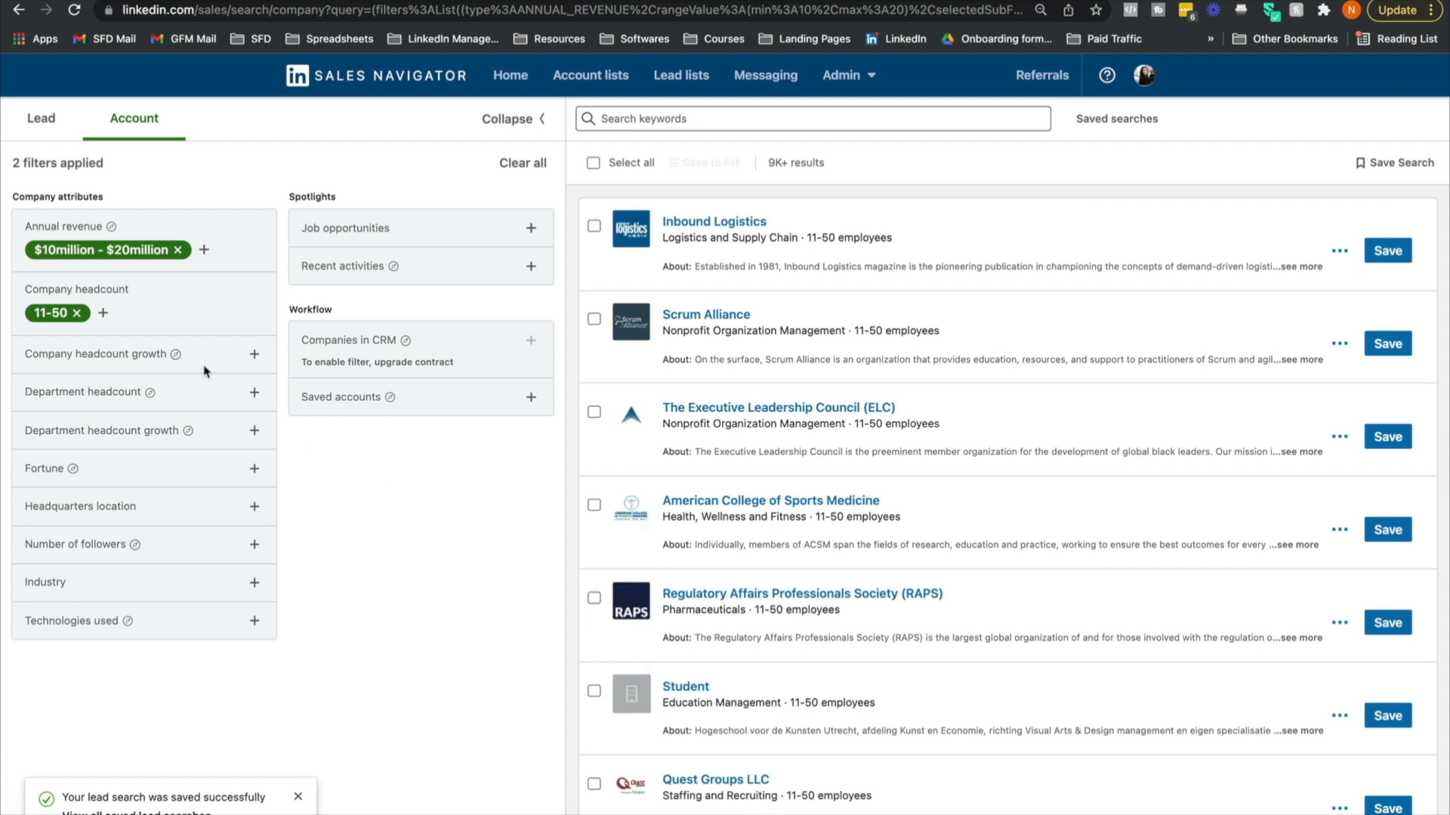
# Include the Financial Services industry in the account search and highlight the result count.
pyautogui.click(145, 594)
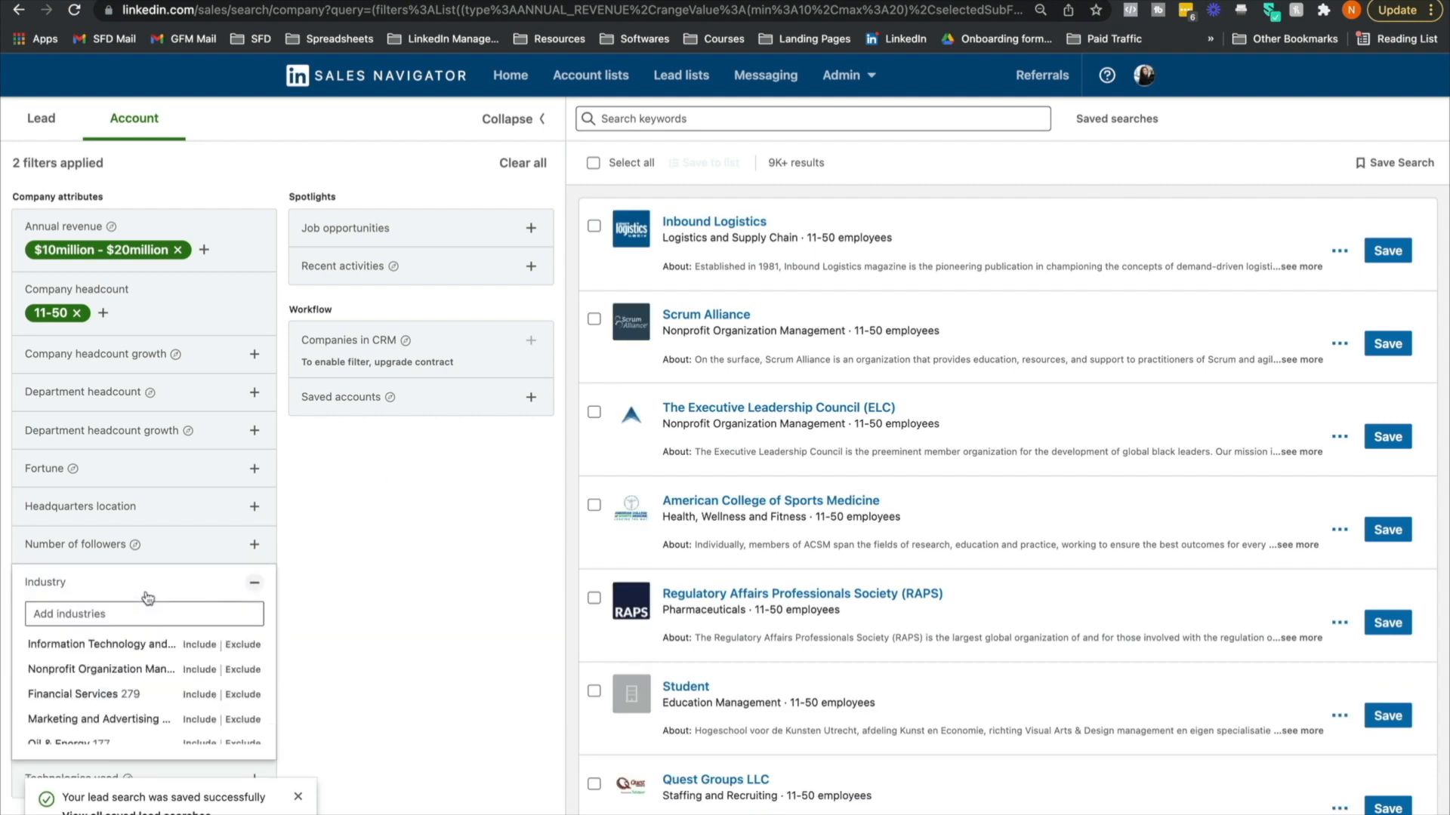
pyautogui.click(123, 699)
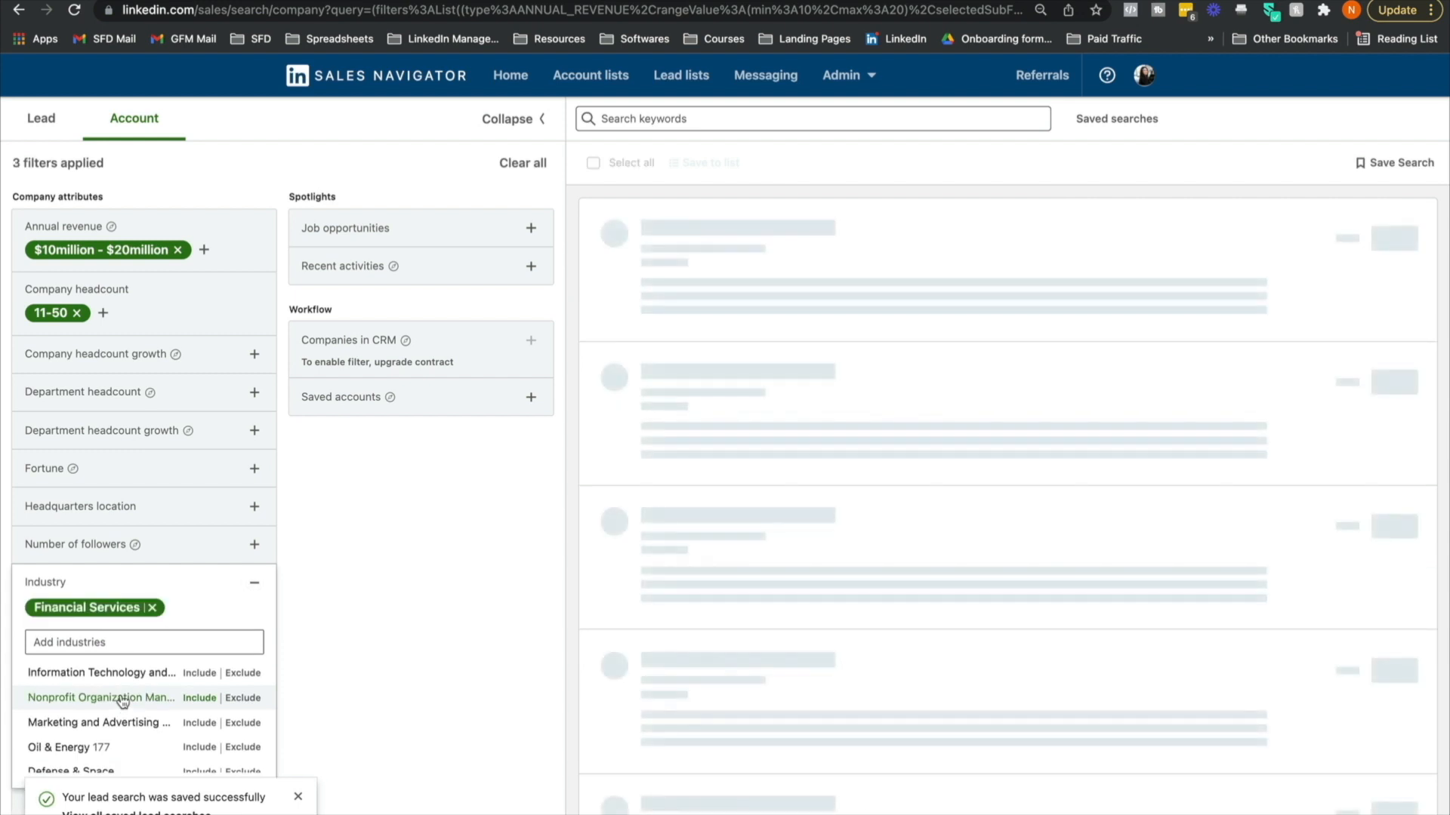
pyautogui.click(415, 560)
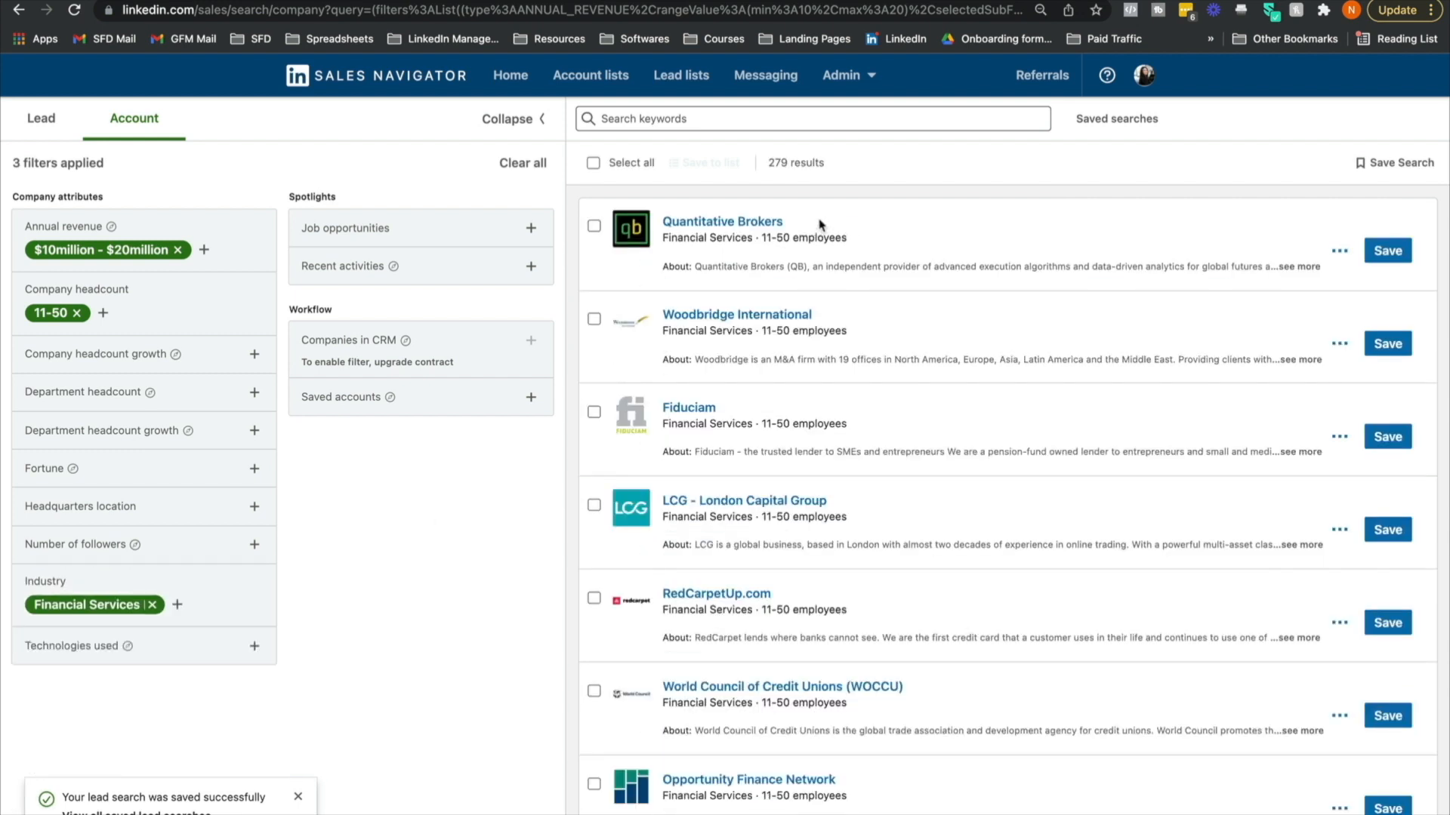
pyautogui.moveTo(830, 167); pyautogui.dragTo(764, 166)
# Narrow the accounts to companies with job opportunities using the Hiring on LinkedIn spotlight.
pyautogui.click(480, 238)
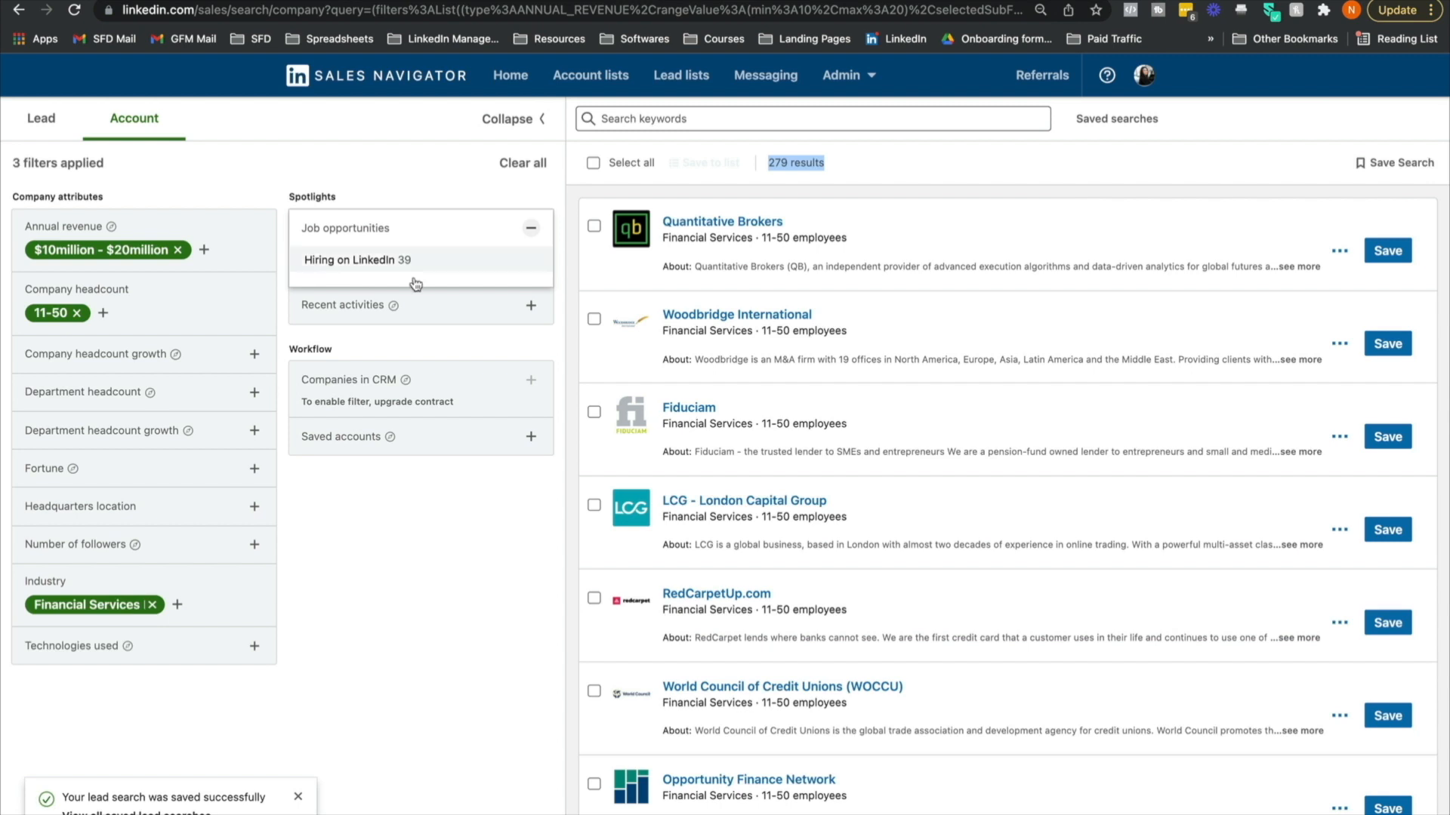
pyautogui.click(380, 260)
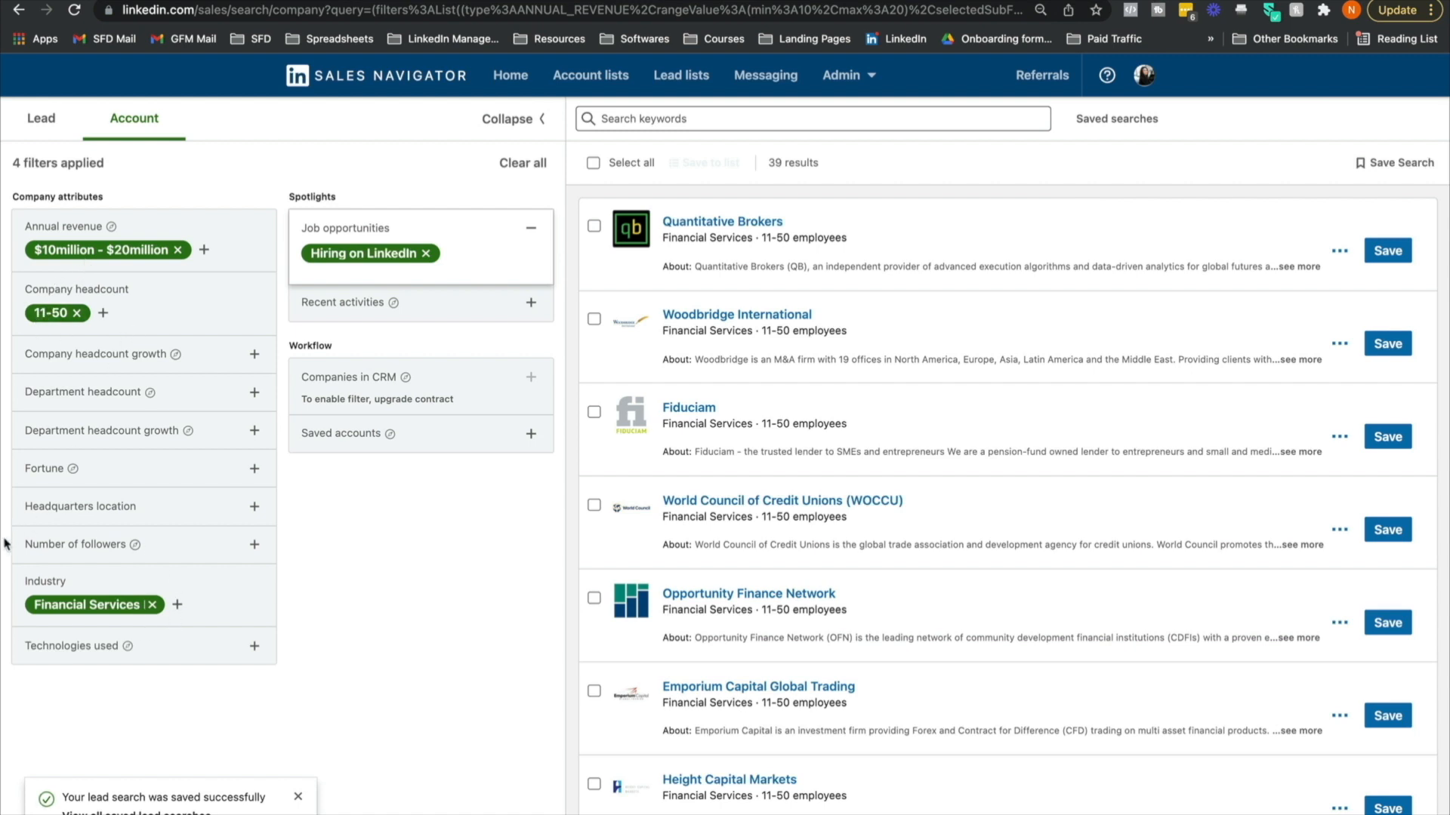
pyautogui.click(410, 601)
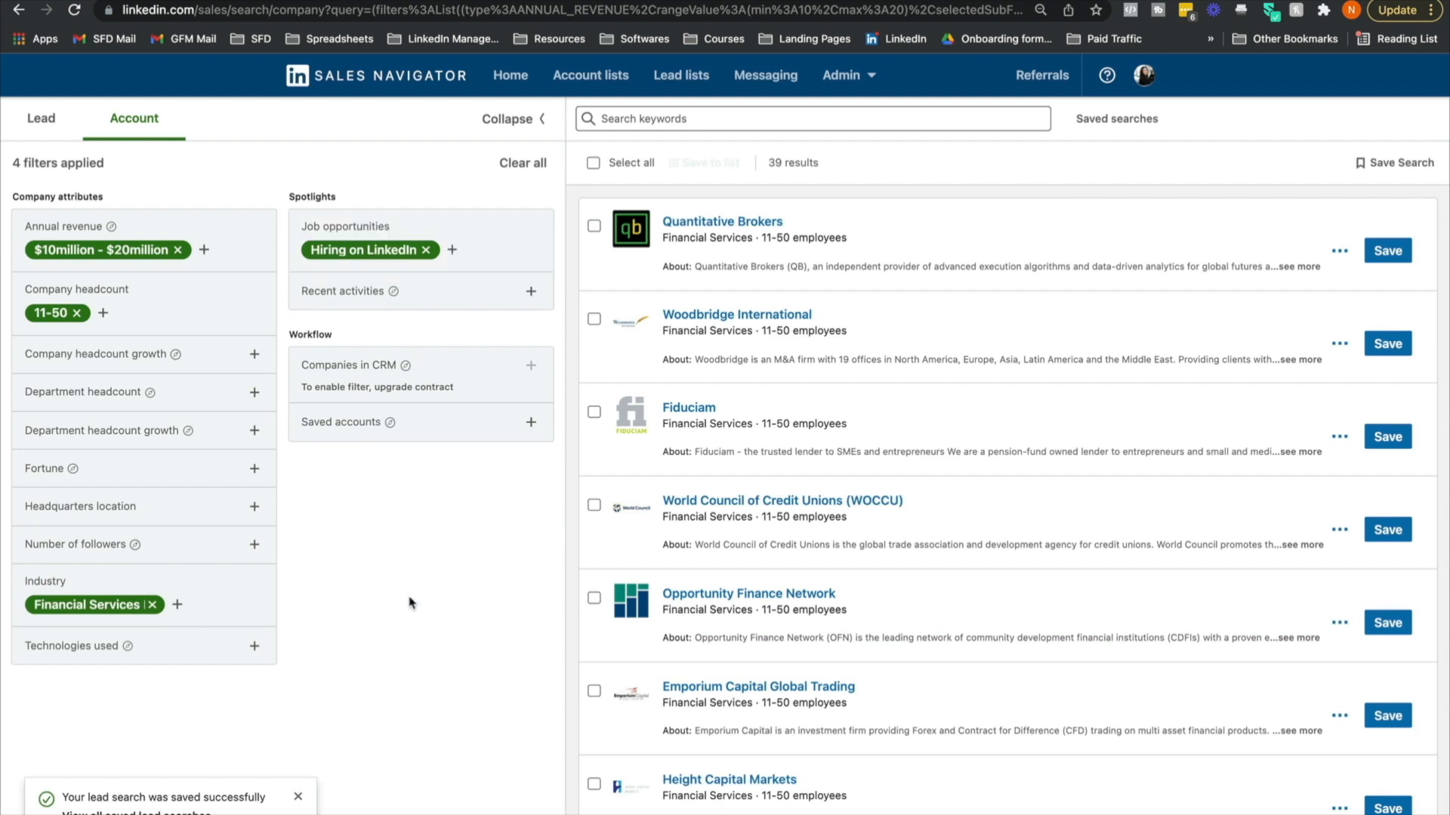
# Open the Quantitative Brokers account page in a new browser tab and switch to it.
pyautogui.rightClick(706, 225)
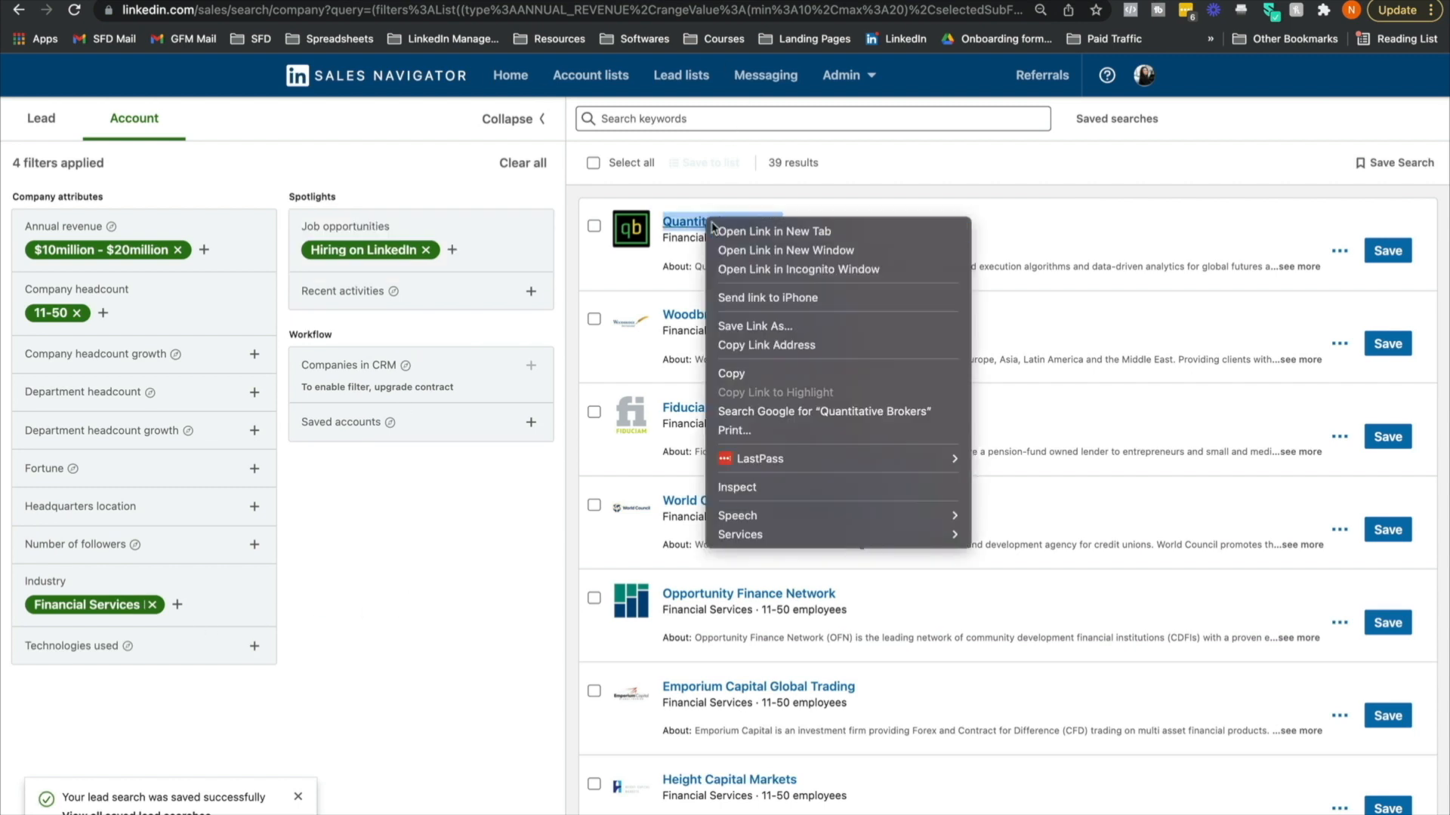
pyautogui.click(721, 231)
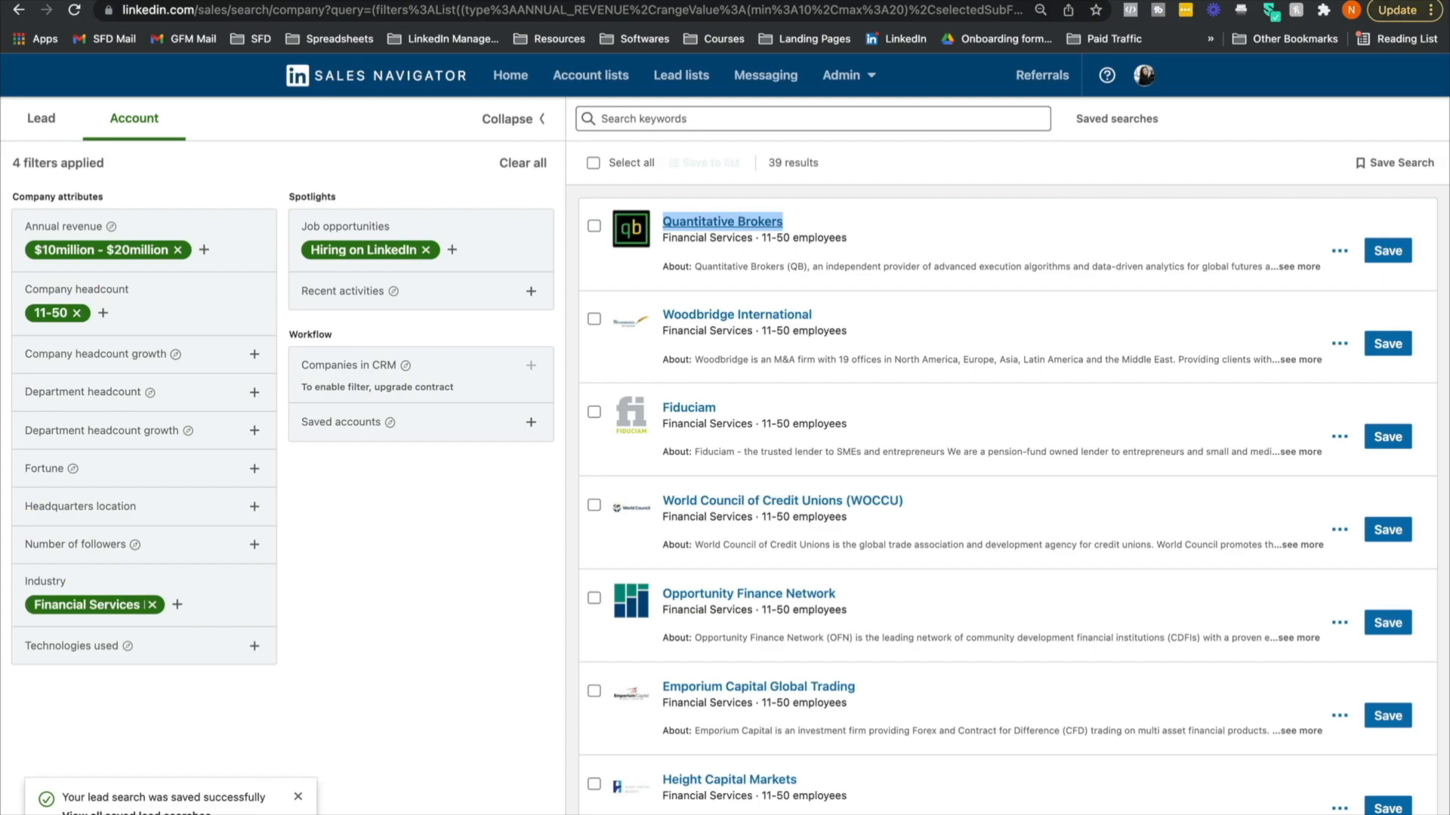
pyautogui.hotkey('ctrl', 'Tab')
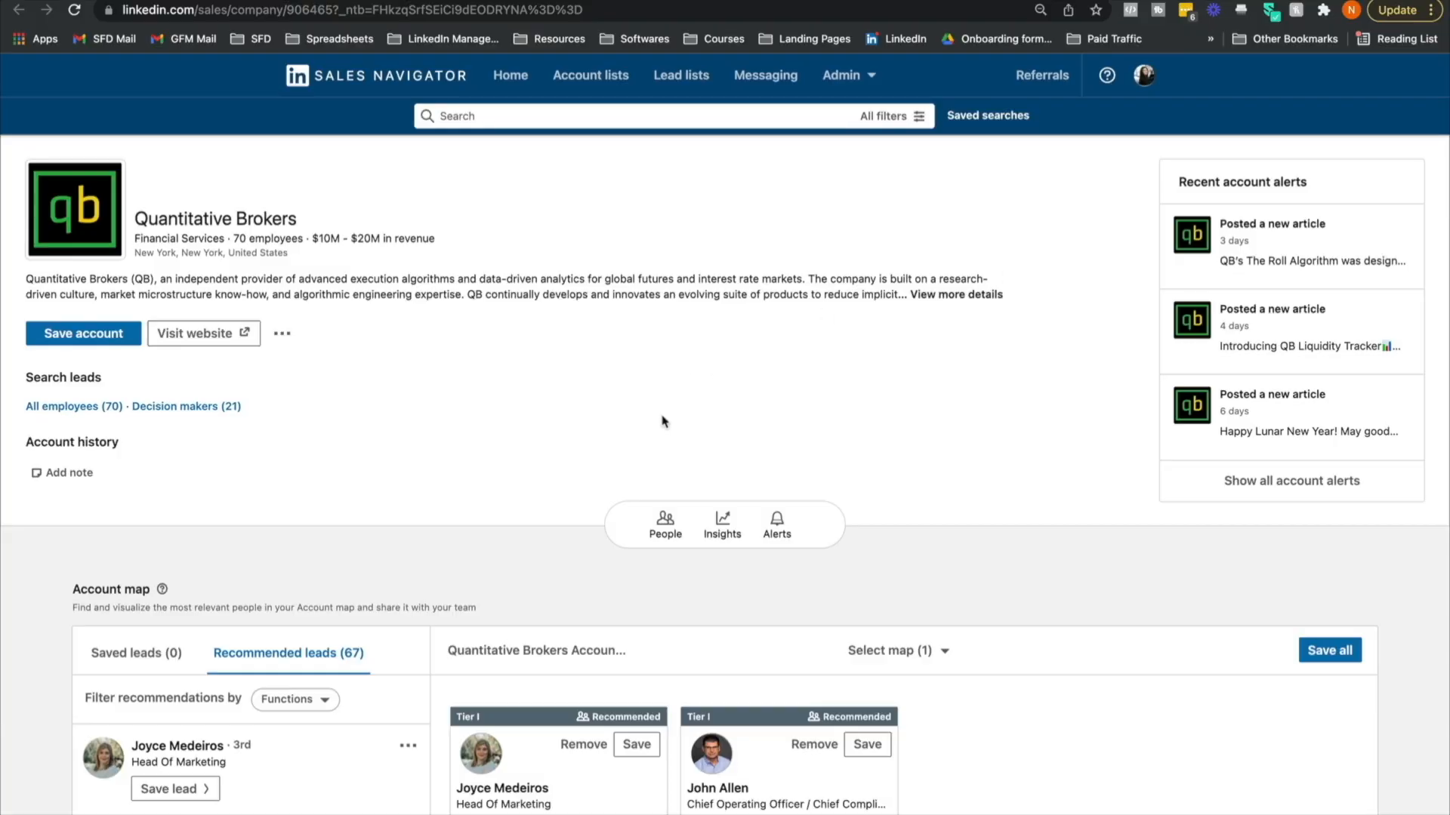
# Review the Quantitative Brokers account overview and the recommended people in its account map.
pyautogui.scroll(-2, 662, 421)
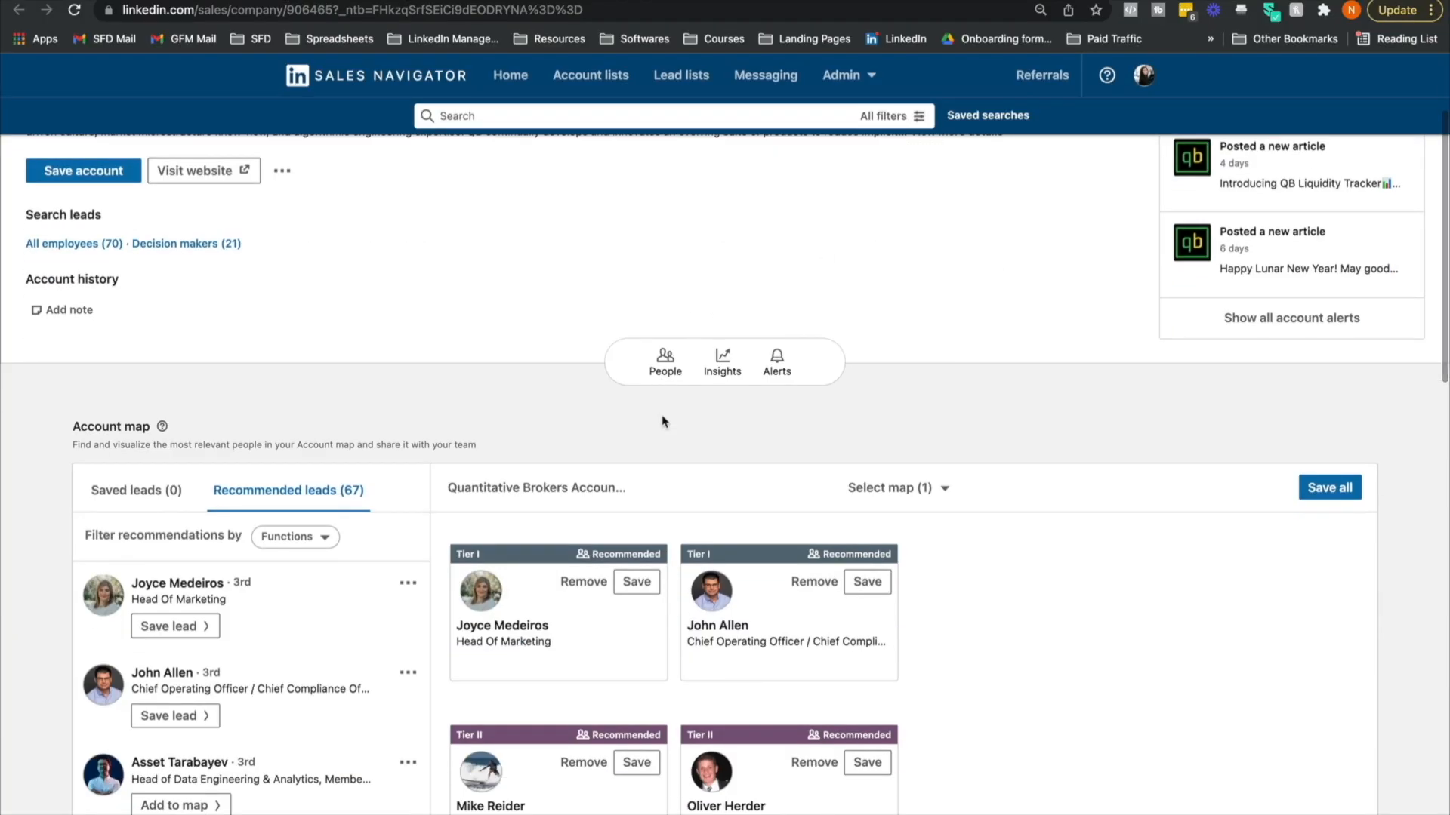
pyautogui.scroll(1, 664, 422)
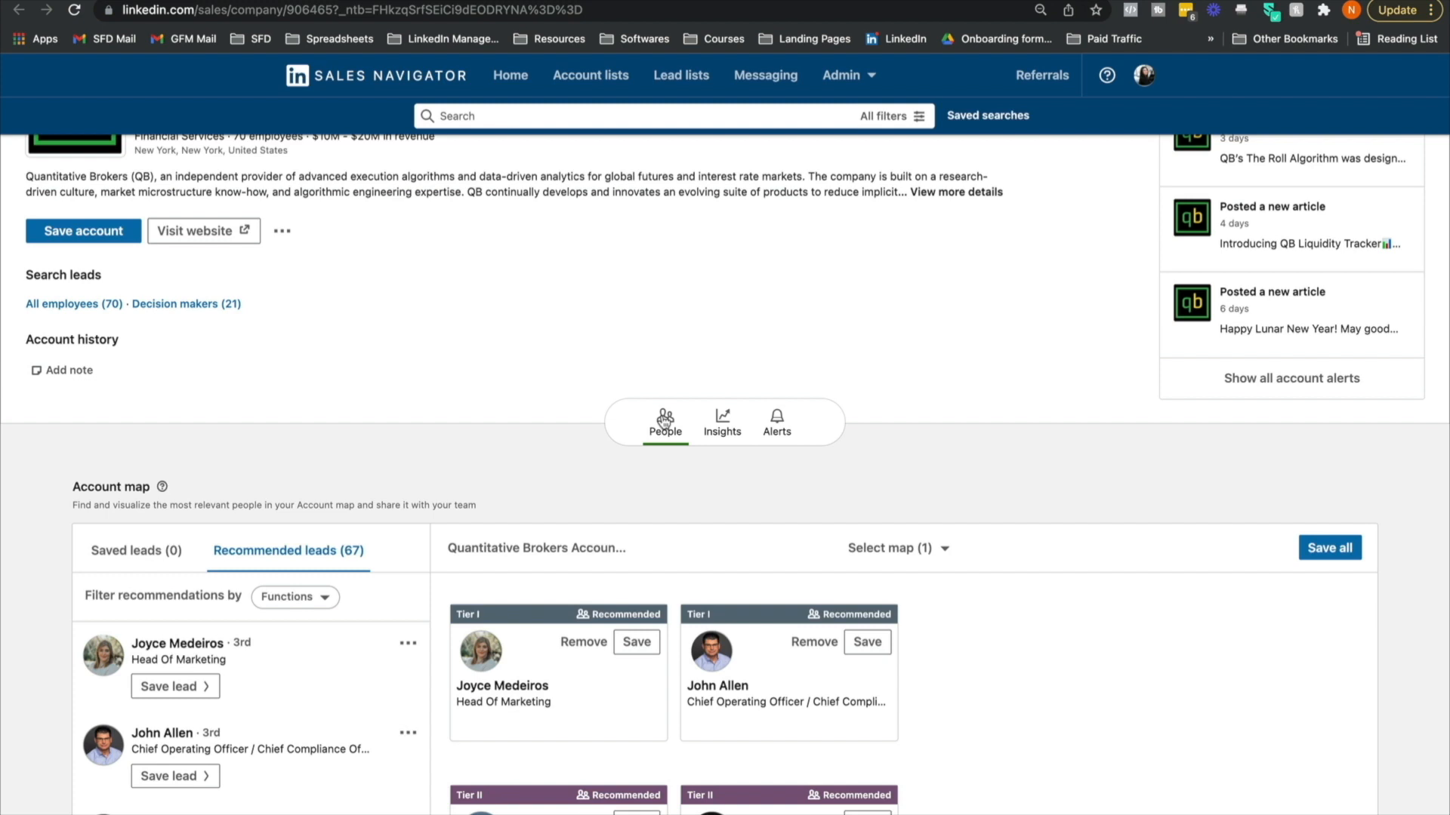
pyautogui.scroll(2, 664, 421)
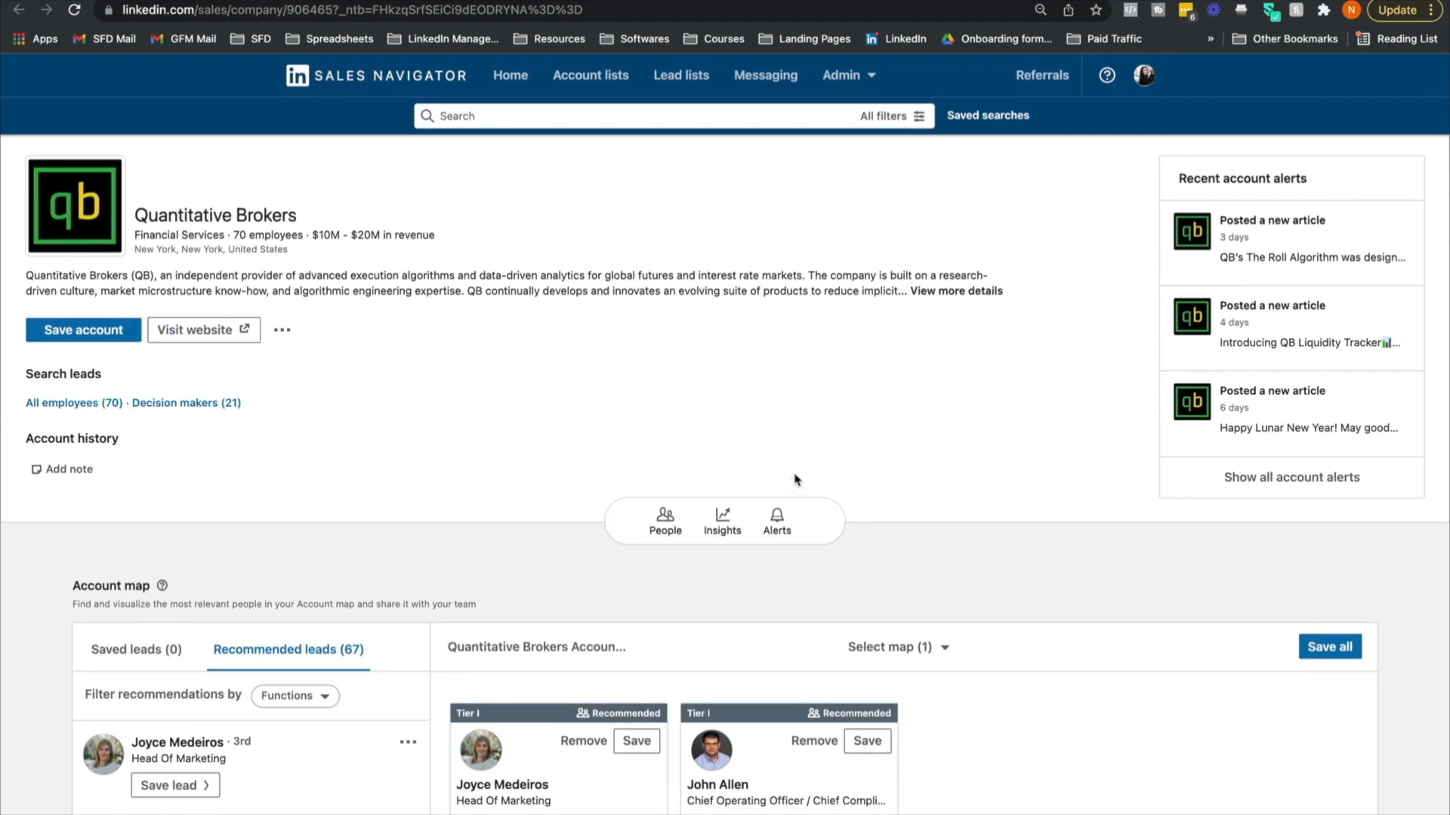
pyautogui.click(668, 525)
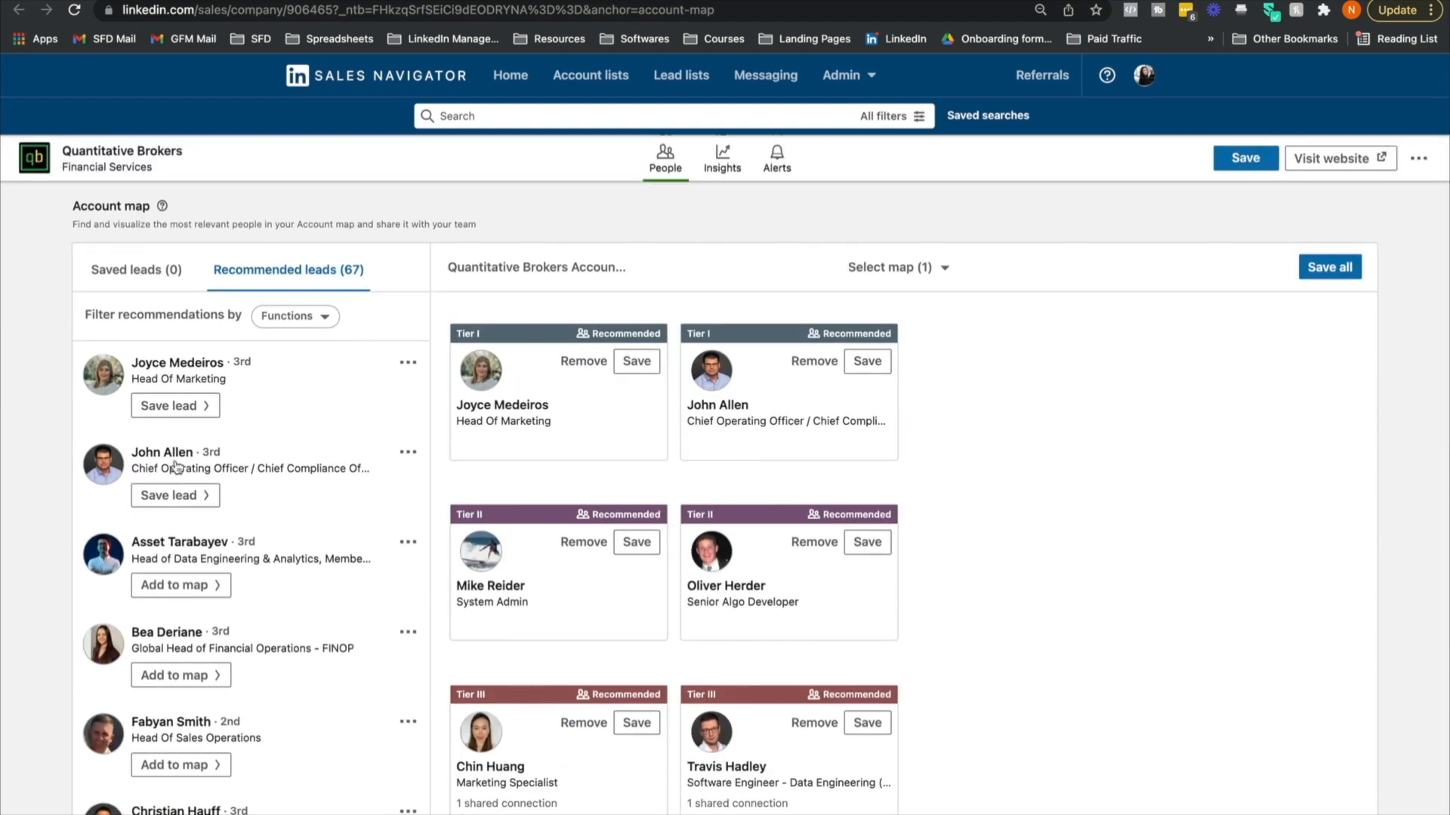
pyautogui.scroll(5, 921, 626)
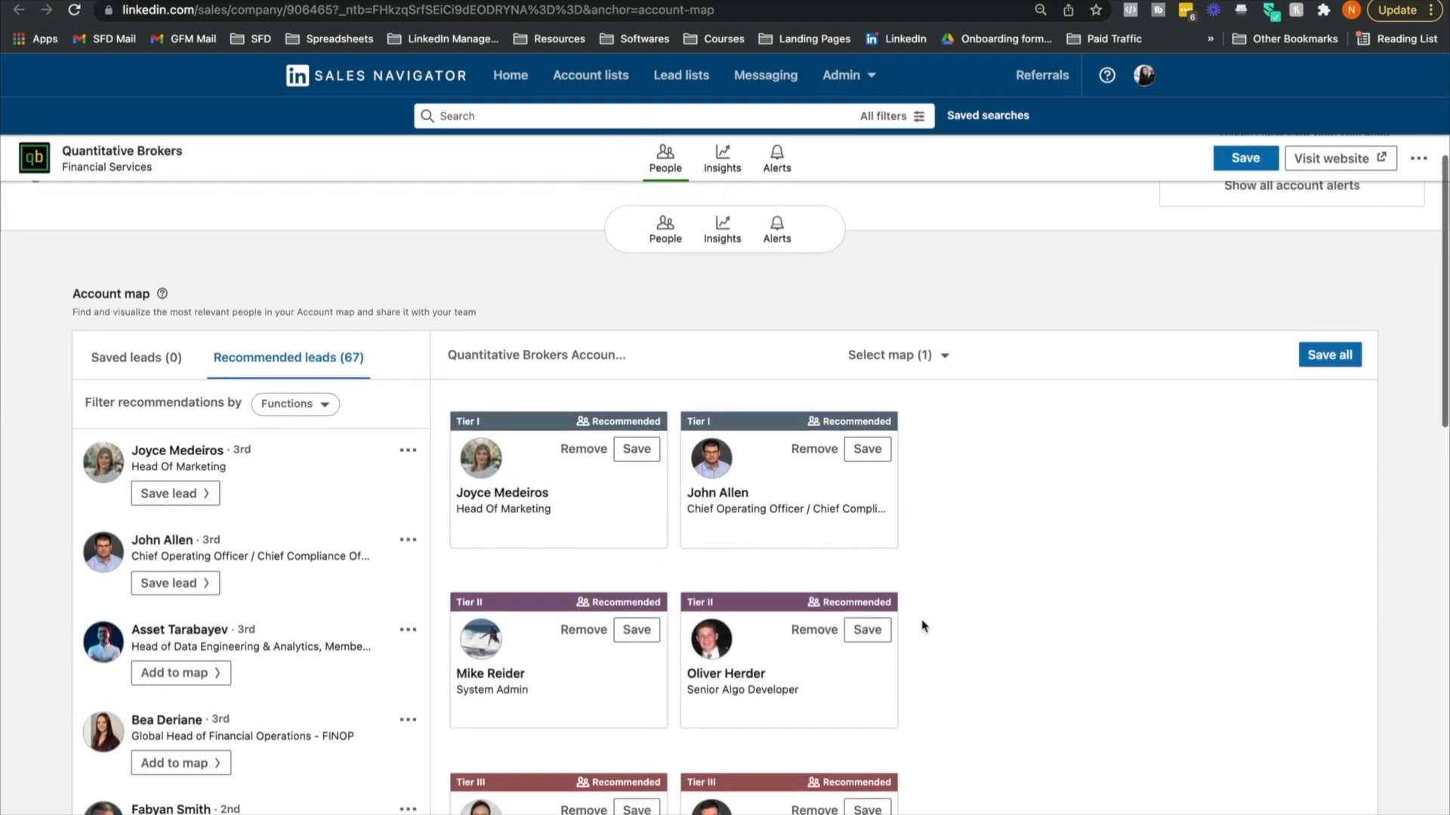
# Examine the account's growth insights: employee count, distribution and headcount, new hires including the December 2020 senior management hire, and job openings.
pyautogui.click(727, 329)
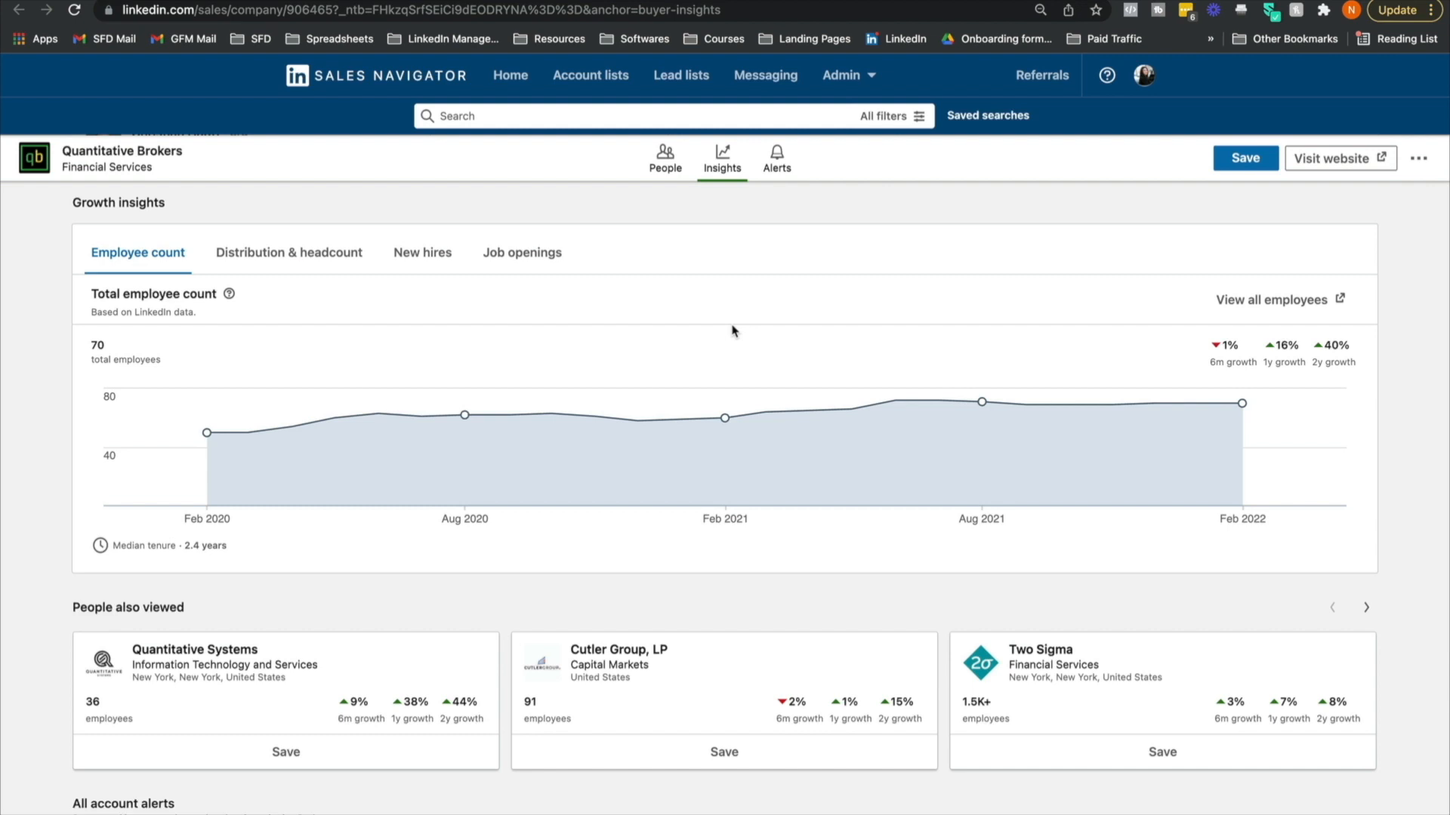
pyautogui.click(266, 252)
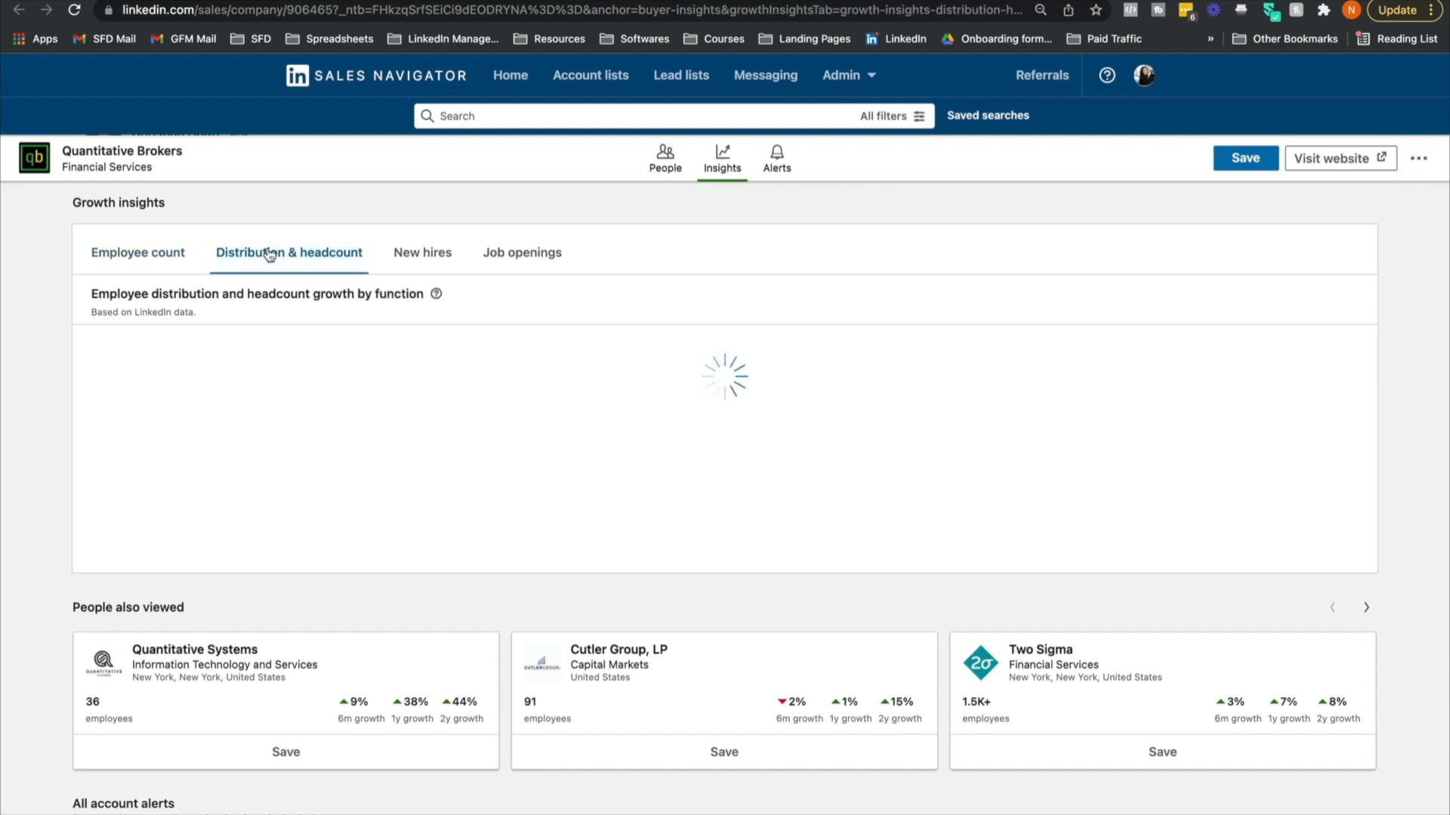
pyautogui.click(194, 254)
pyautogui.click(282, 269)
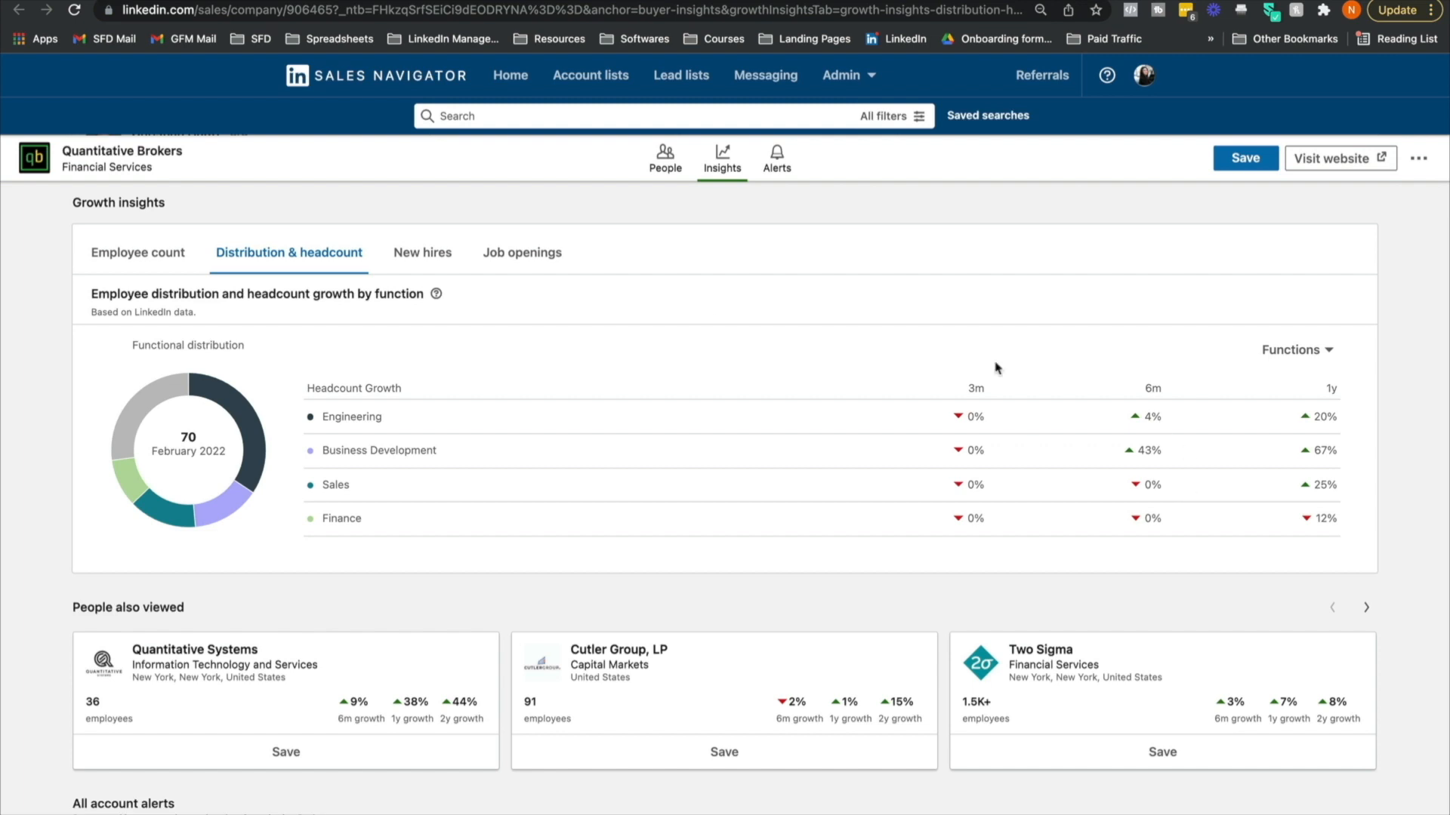
pyautogui.click(425, 254)
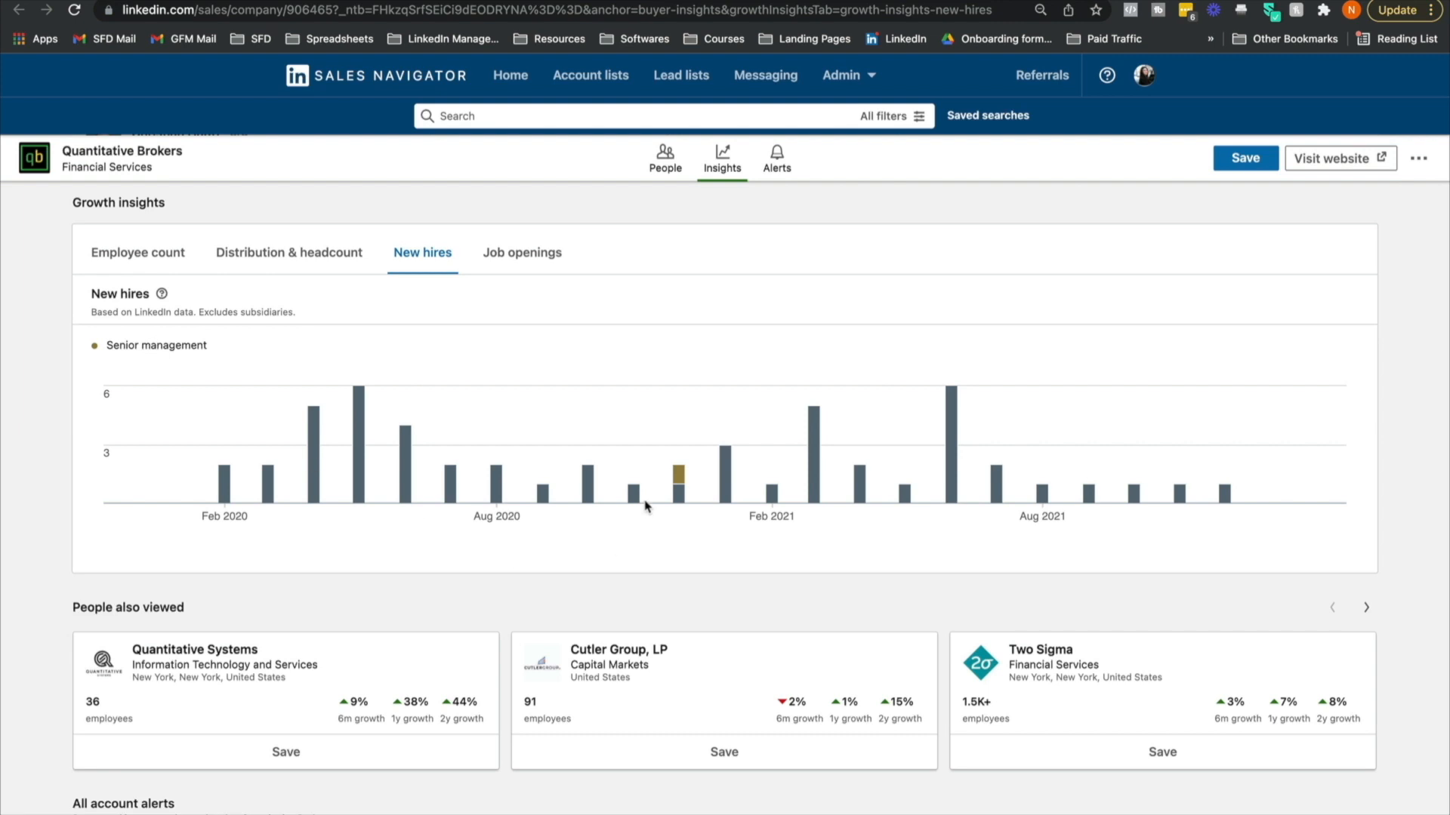
pyautogui.moveTo(679, 480)
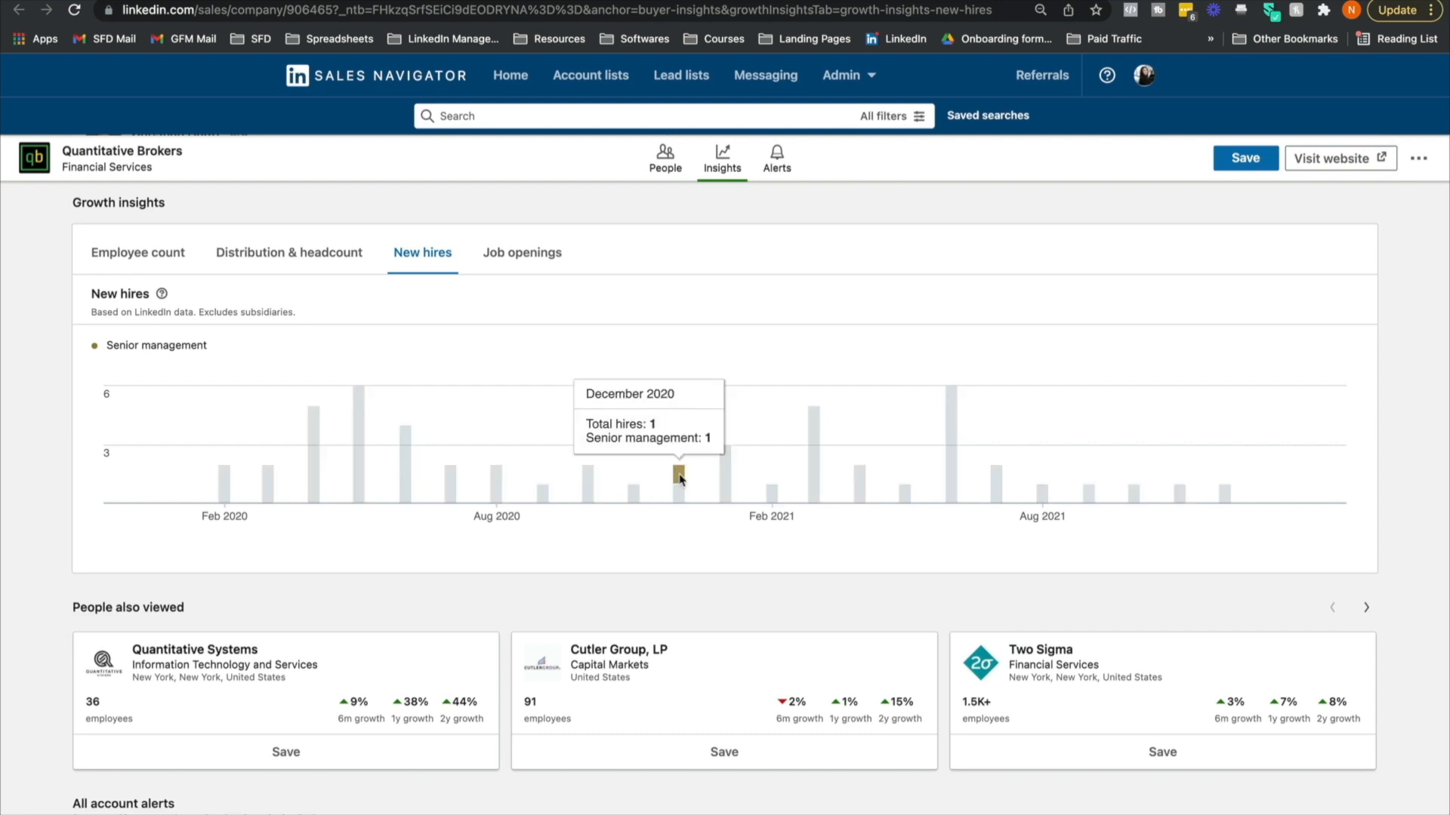
pyautogui.click(541, 257)
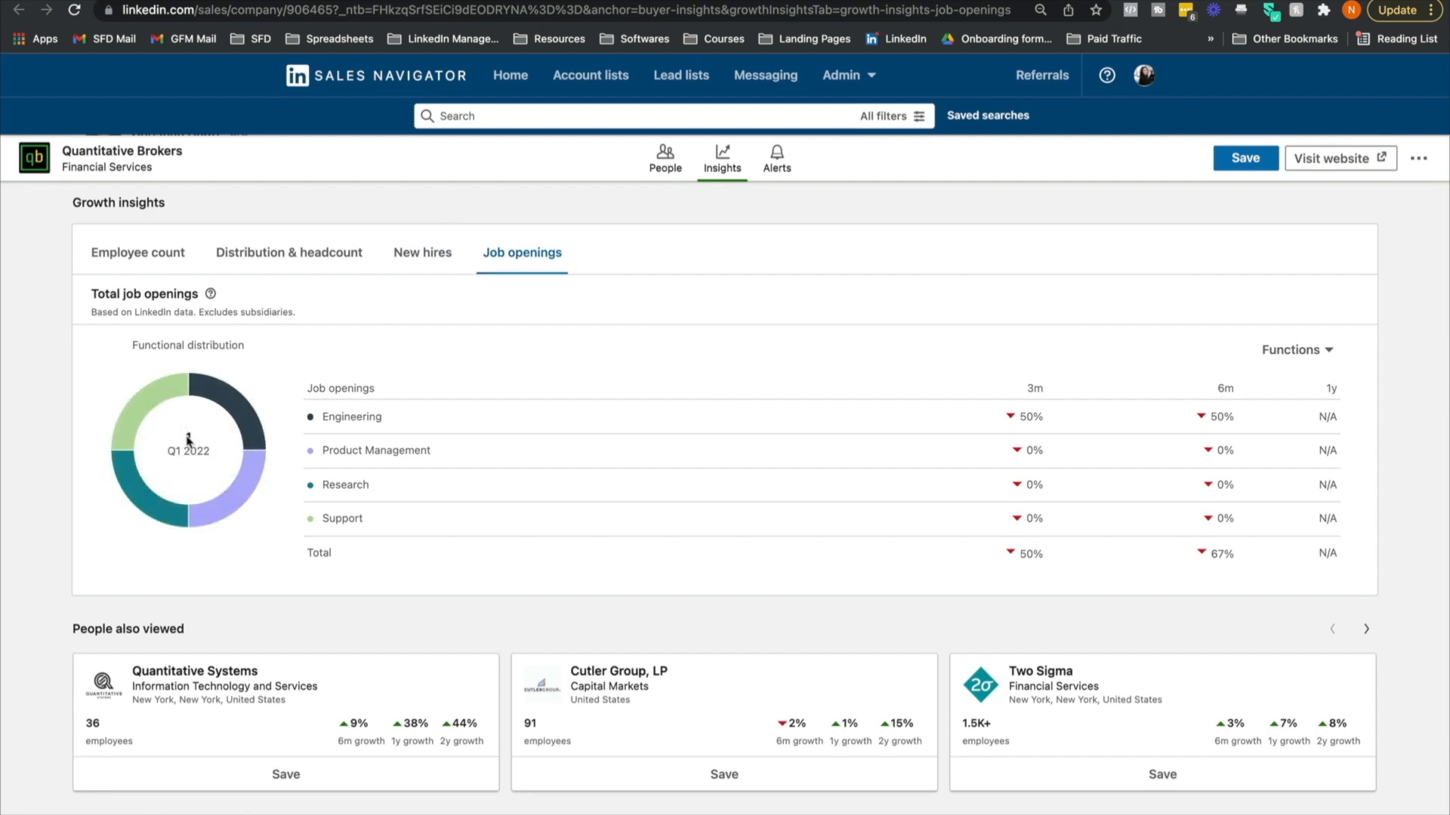
# Look through the People also viewed companies and the account alerts for Quantitative Brokers.
pyautogui.scroll(-5, 188, 440)
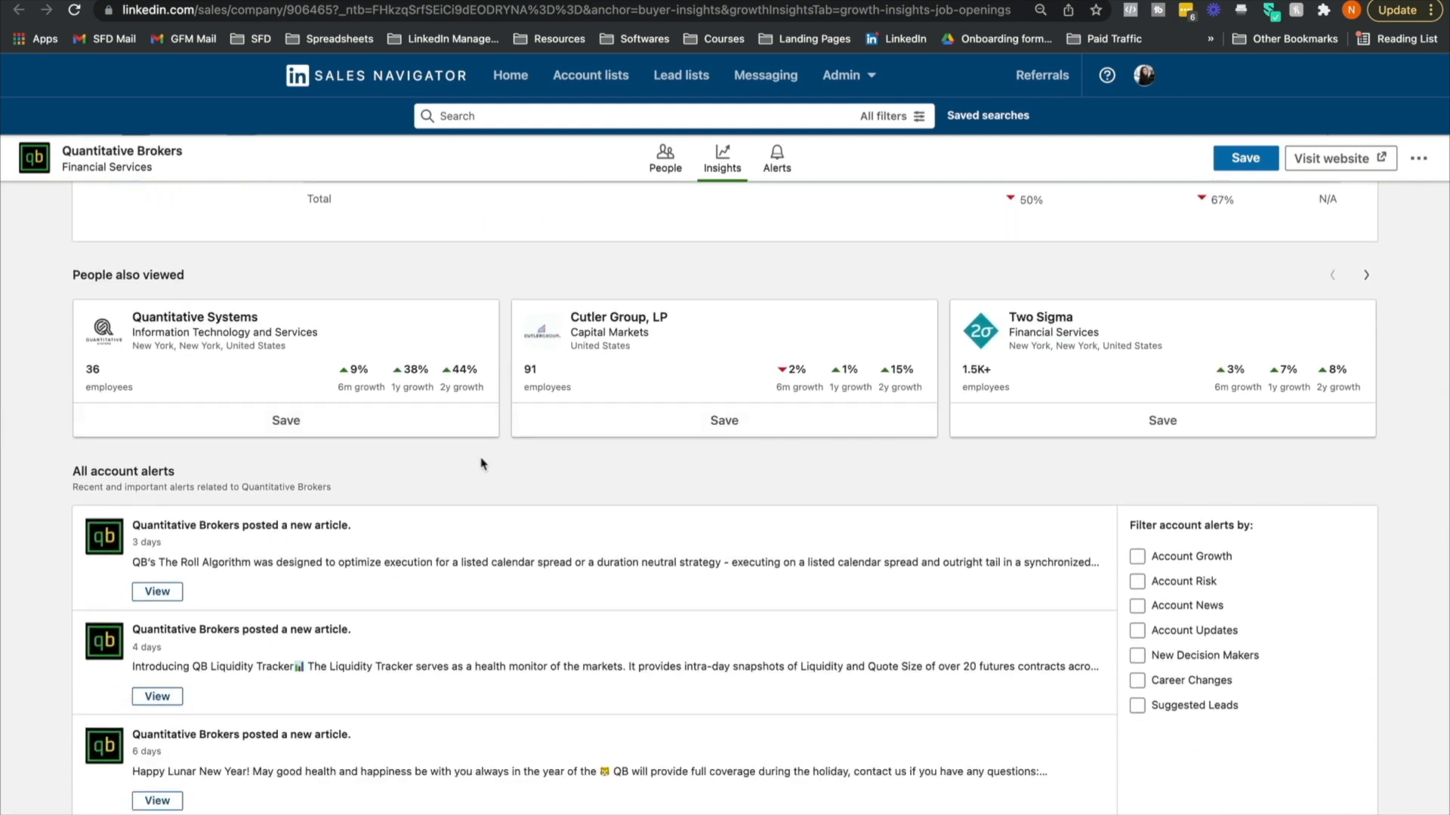
pyautogui.scroll(12, 483, 464)
pyautogui.scroll(-15, 484, 465)
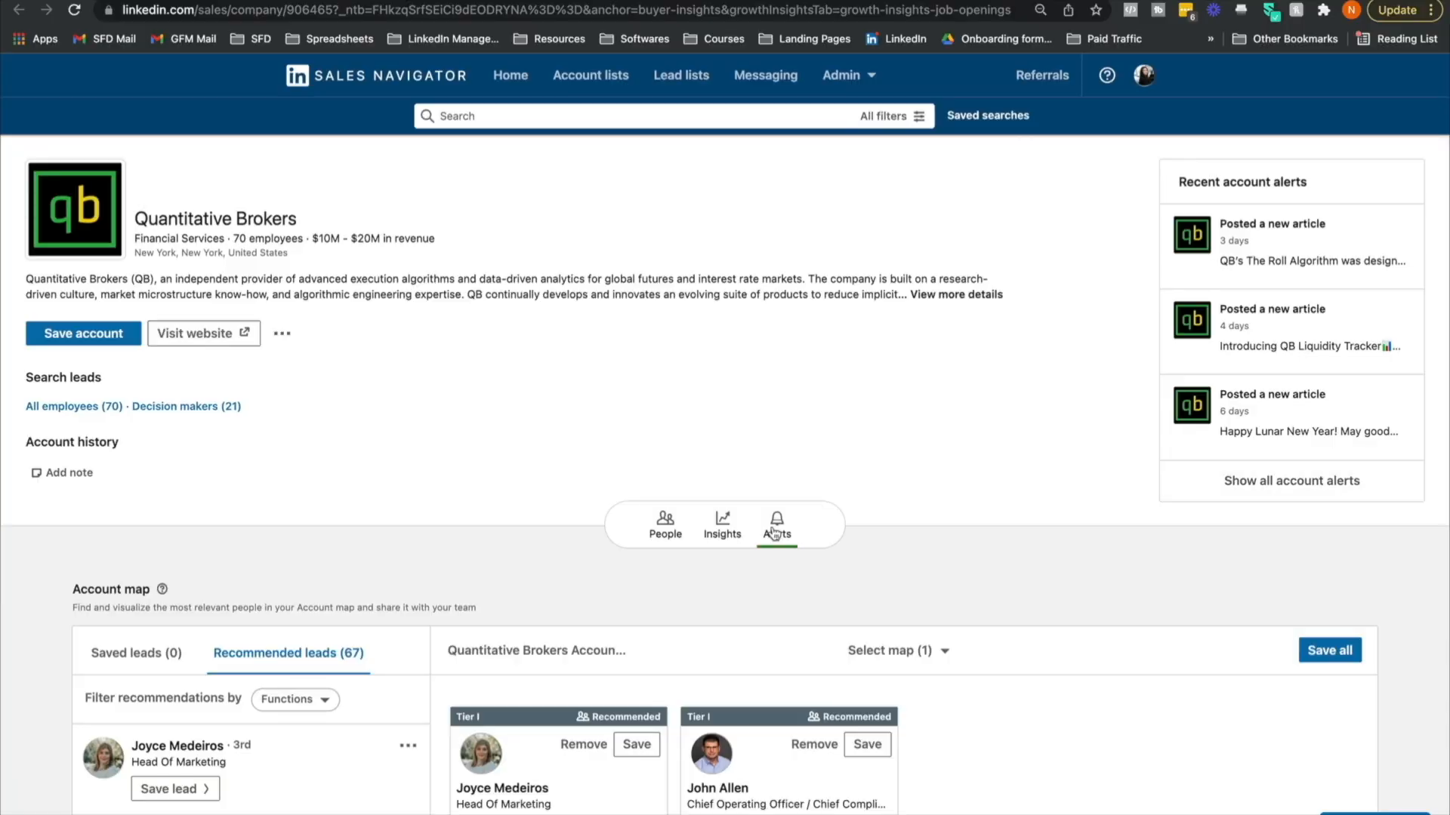
pyautogui.click(774, 535)
pyautogui.scroll(20, 774, 535)
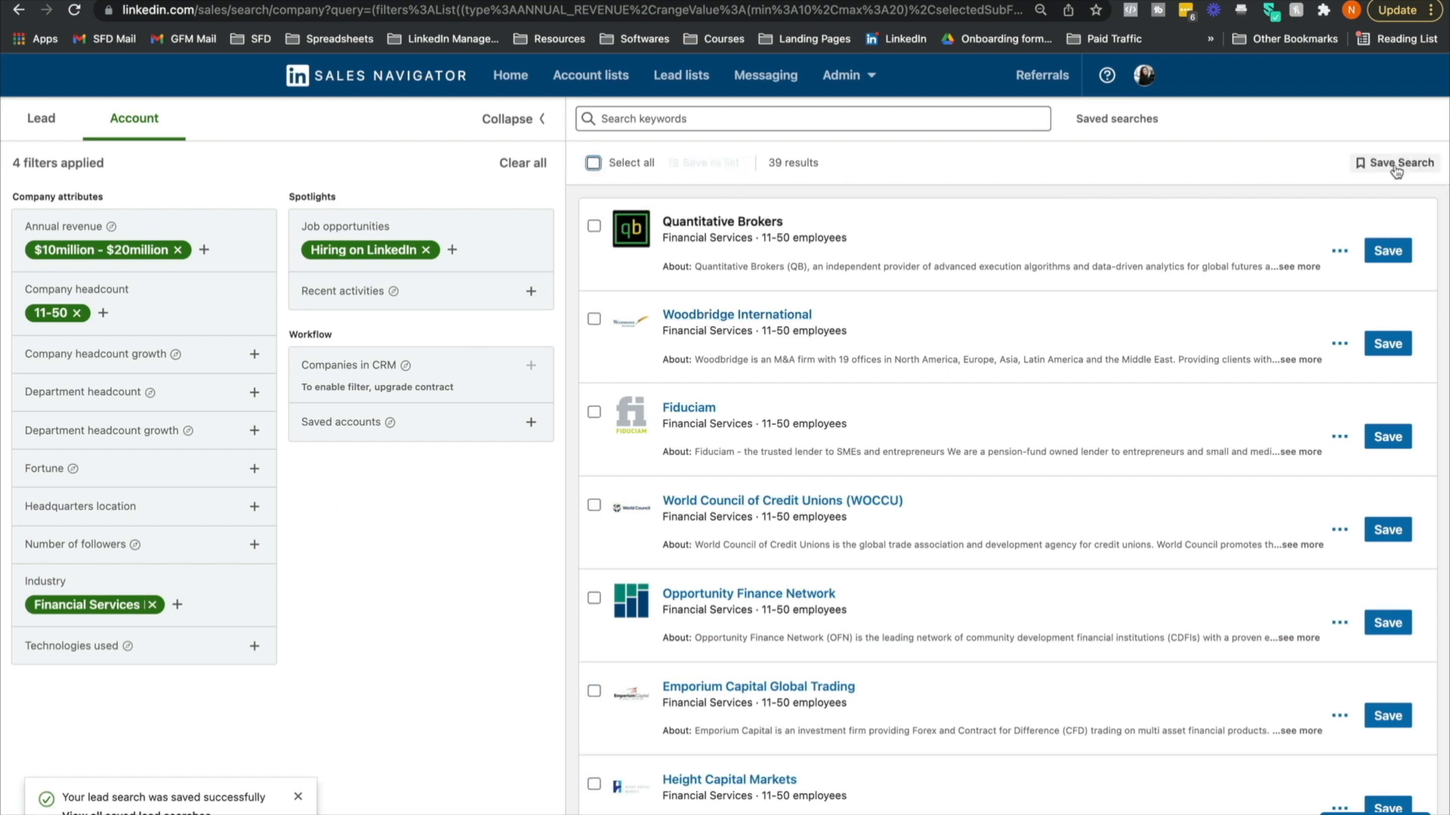
# Return from the account search to the Sales Navigator home page.
pyautogui.click(349, 90)
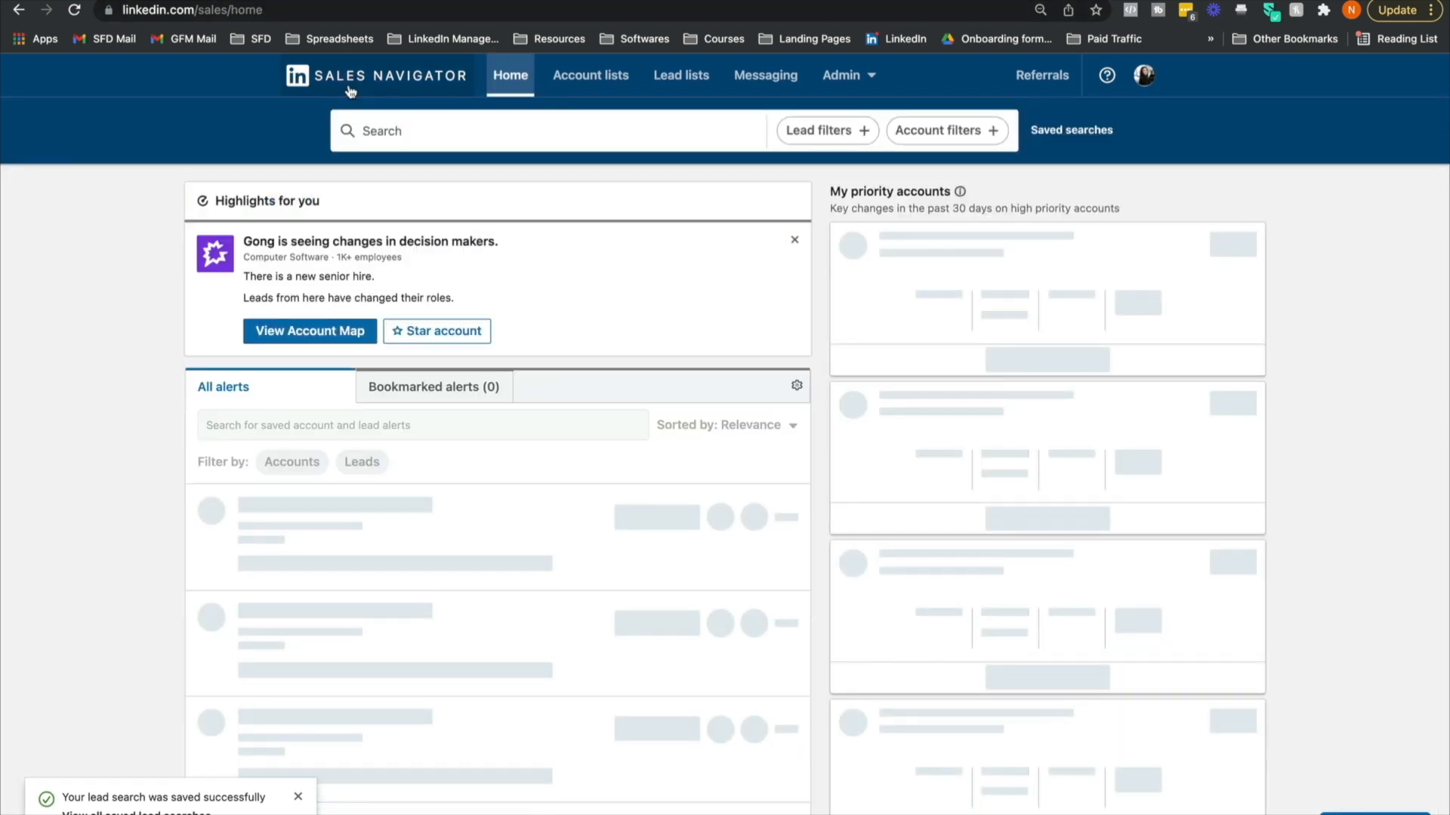